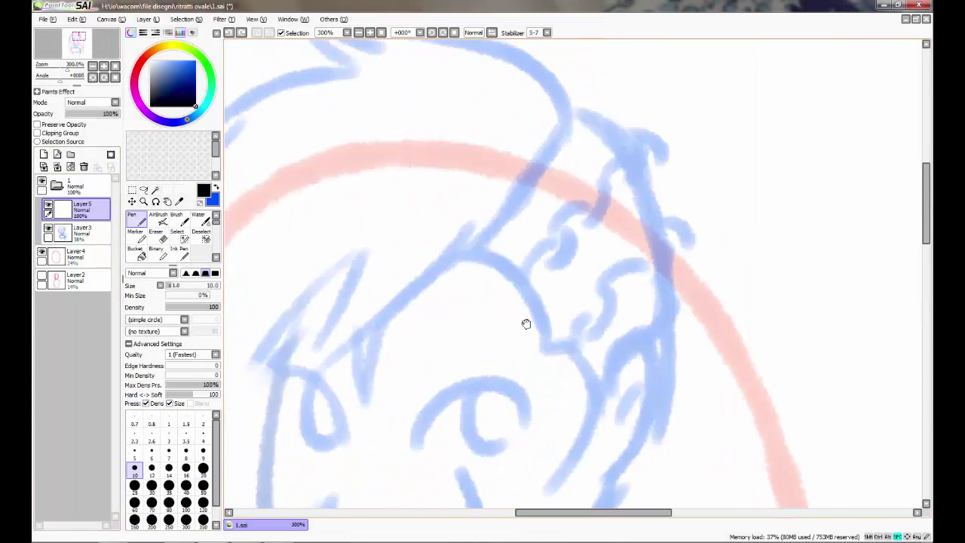
# - Undo a trial hair stroke on Layer5 and turn off Dens pressure for the Pen
pyautogui.moveTo(526, 324); pyautogui.dragTo(651, 411)
pyautogui.moveTo(577, 189)
pyautogui.mouseDown()
pyautogui.moveTo(678, 226)
pyautogui.moveTo(399, 82)
pyautogui.mouseUp()
pyautogui.hotkey('ctrl', 'z')
pyautogui.click(146, 403)
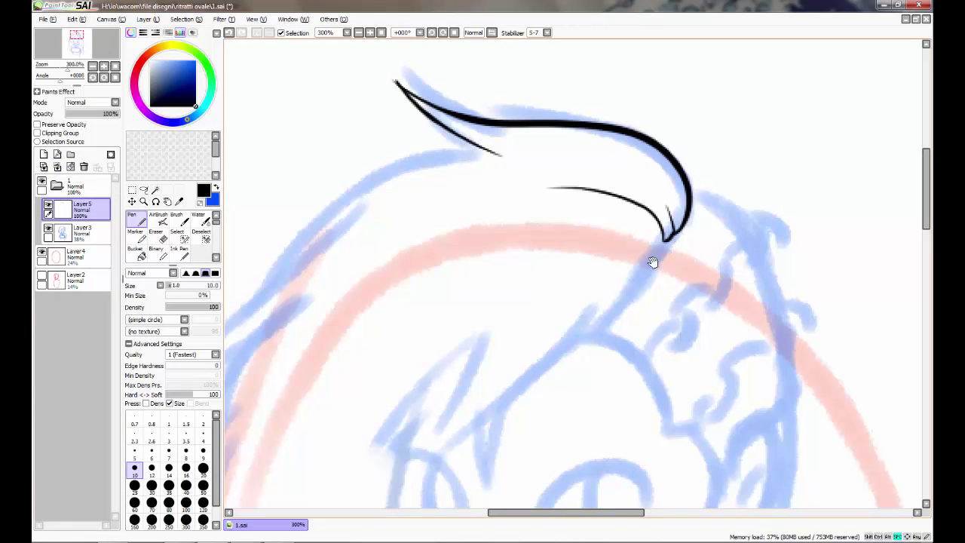
# - Ink the long top hair curve and the next strands, redrawing the short stroke with more curve
pyautogui.moveTo(651, 261); pyautogui.dragTo(652, 213)
pyautogui.moveTo(520, 195); pyautogui.dragTo(533, 162)
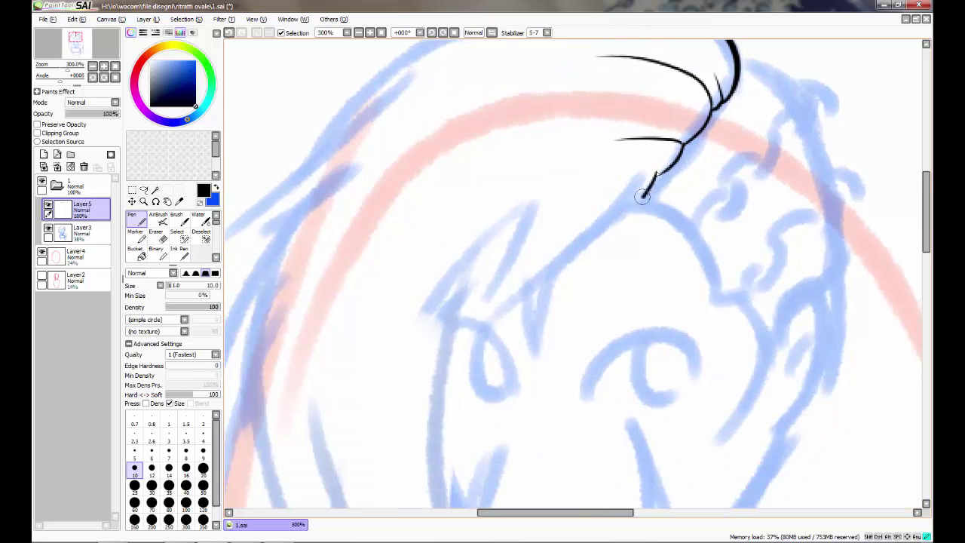
pyautogui.moveTo(649, 190); pyautogui.dragTo(509, 323)
pyautogui.keyDown('ctrl'); pyautogui.click(471, 305); pyautogui.keyUp('ctrl')
pyautogui.hotkey('ctrl', 'z')
pyautogui.moveTo(552, 232); pyautogui.dragTo(482, 234)
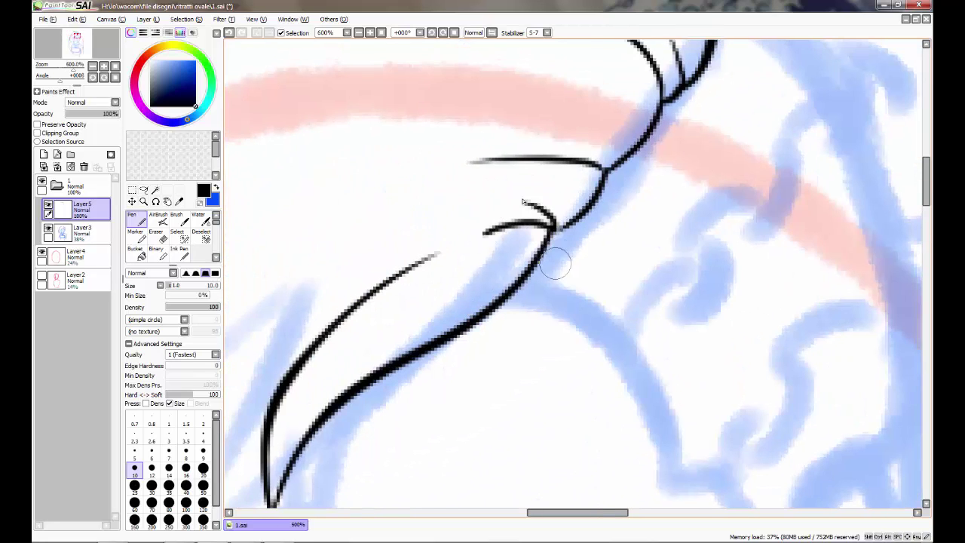
pyautogui.scroll(-1, 522, 202)
pyautogui.moveTo(578, 306)
pyautogui.mouseDown()
pyautogui.moveTo(463, 317)
pyautogui.moveTo(467, 326)
pyautogui.mouseUp()
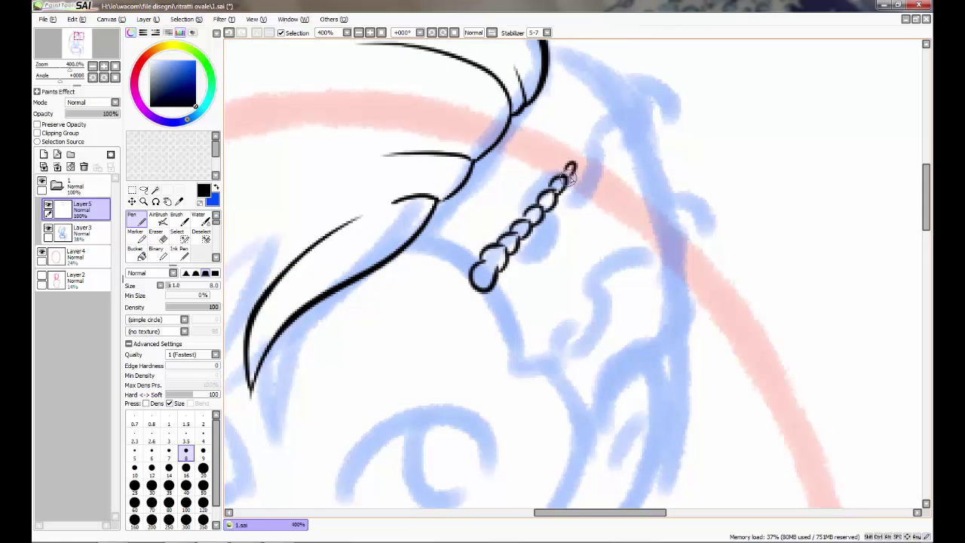
# - Touch up the hair lines, alternating a large Eraser with a smaller Pen
pyautogui.scroll(1, 591, 152)
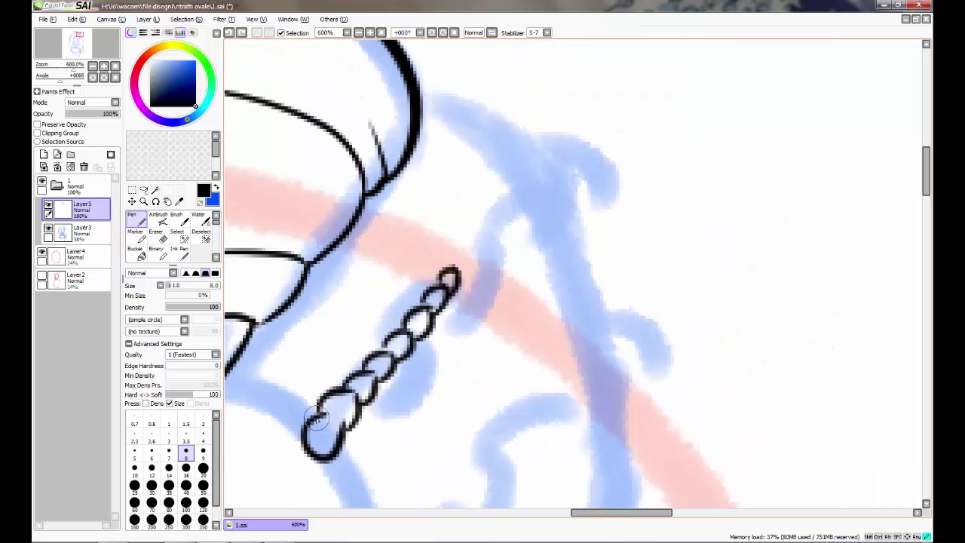
pyautogui.press('e')
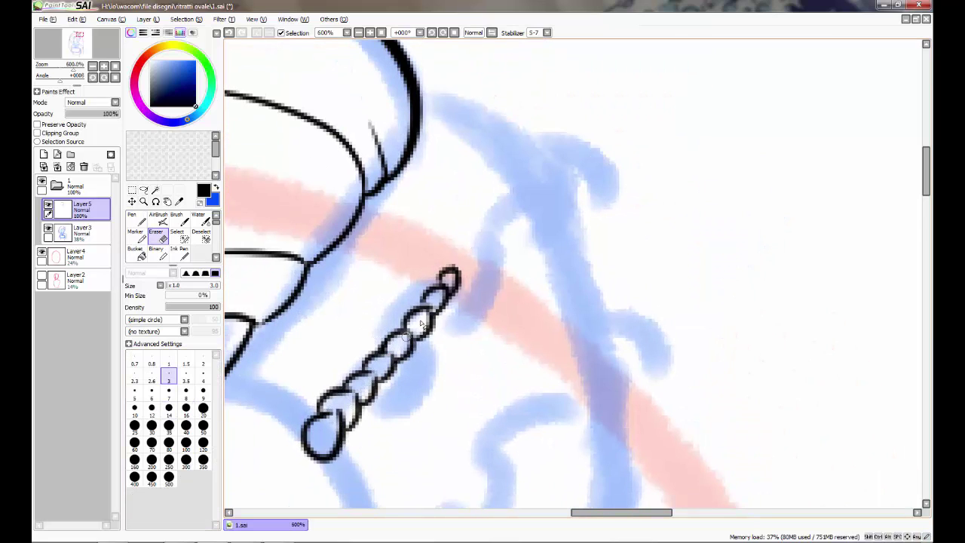
pyautogui.press('n')
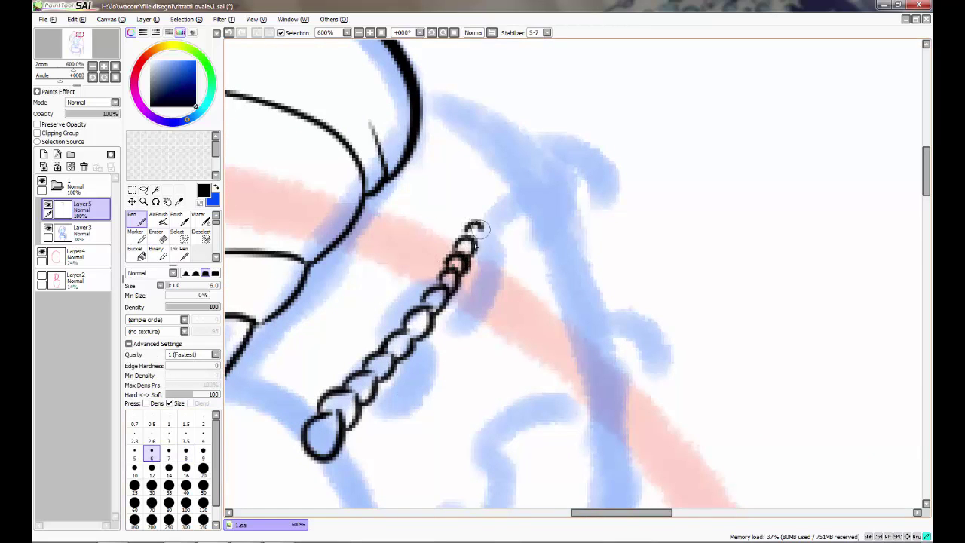
pyautogui.scroll(-3, 479, 202)
pyautogui.scroll(3, 490, 319)
pyautogui.press('e')
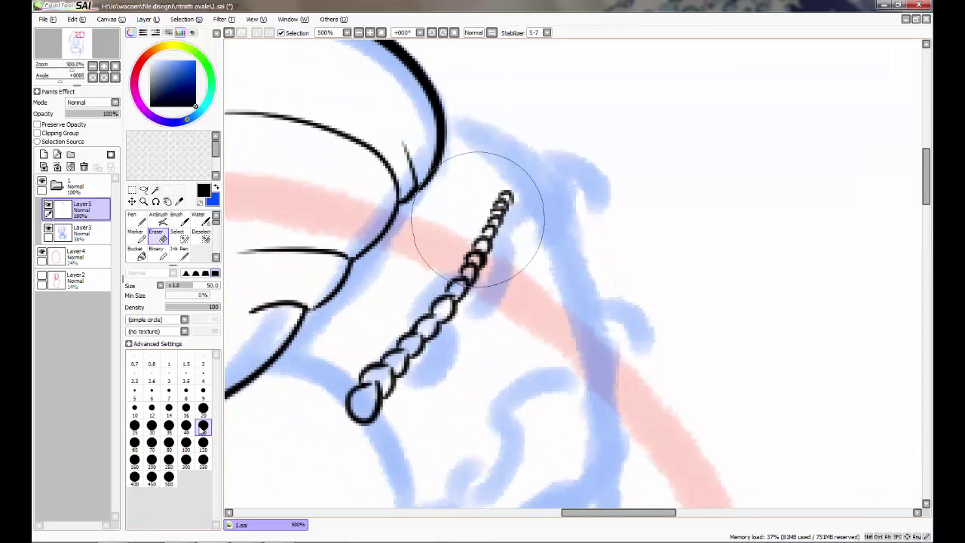
pyautogui.press('n')
pyautogui.scroll(1, 433, 278)
pyautogui.scroll(1, 434, 272)
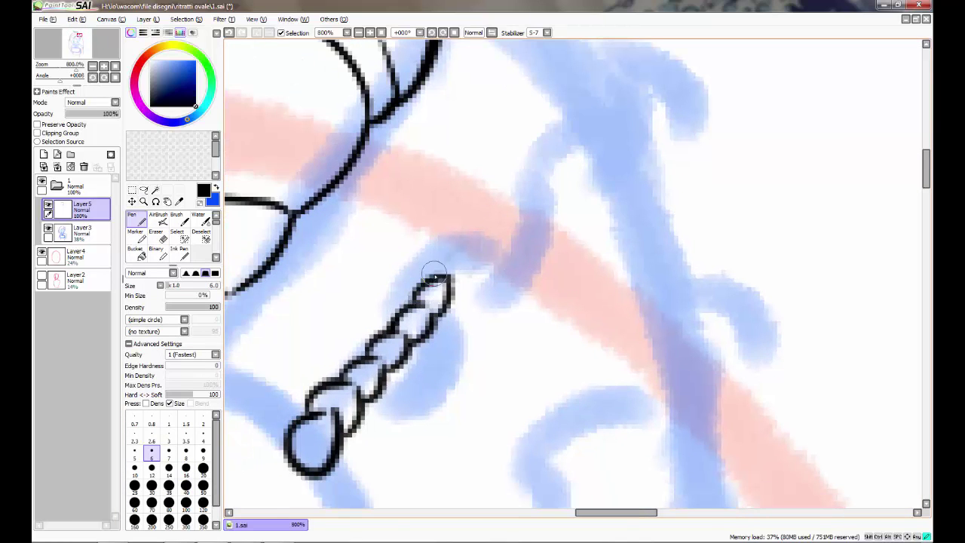
# - Add a loop at the top of the braid and clean it with a small Eraser
pyautogui.moveTo(500, 226)
pyautogui.mouseDown()
pyautogui.moveTo(522, 290)
pyautogui.moveTo(536, 226)
pyautogui.mouseUp()
pyautogui.moveTo(535, 186); pyautogui.dragTo(554, 181)
pyautogui.moveTo(468, 391); pyautogui.dragTo(491, 339)
pyautogui.press('e')
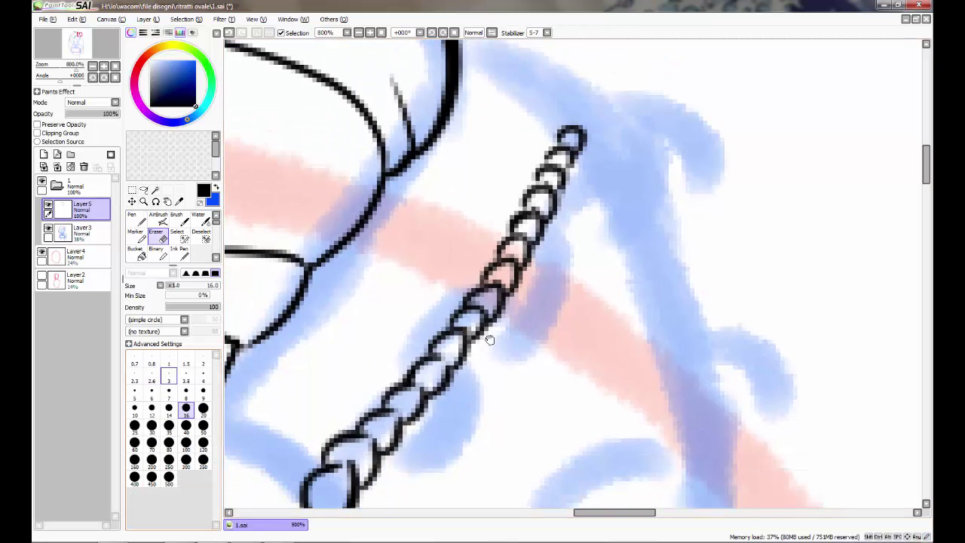
pyautogui.scroll(-5, 473, 332)
pyautogui.press('n')
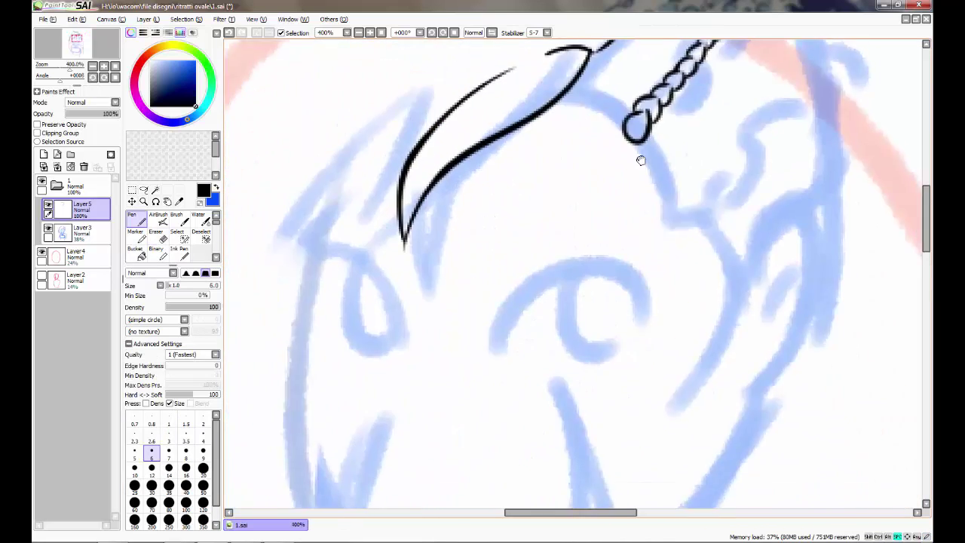
pyautogui.scroll(2, 519, 402)
# - With Pen size 9, ink three long hair strands down toward the neck
pyautogui.click(202, 450)
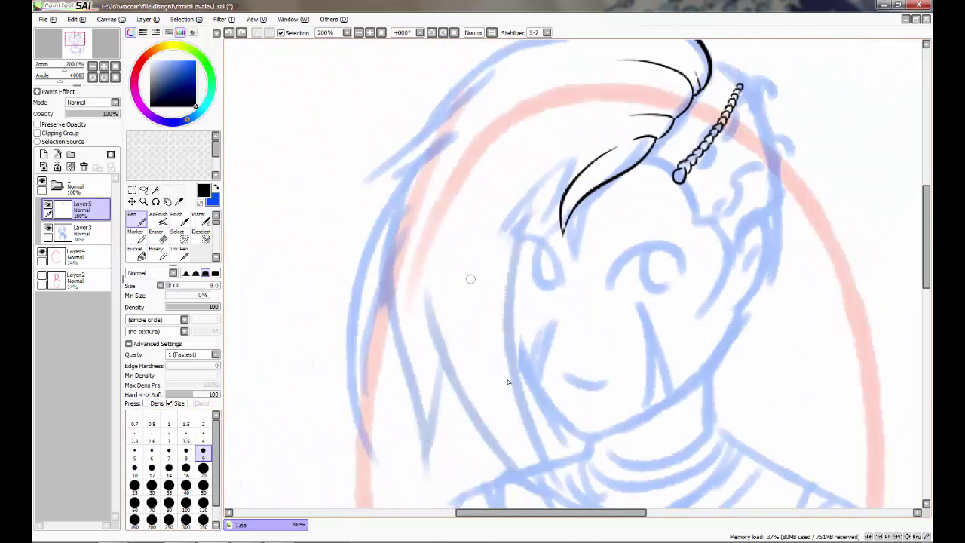
pyautogui.scroll(-1, 512, 207)
pyautogui.moveTo(507, 194); pyautogui.dragTo(509, 229)
pyautogui.moveTo(501, 125); pyautogui.dragTo(334, 341)
pyautogui.moveTo(426, 511)
pyautogui.mouseDown()
pyautogui.moveTo(430, 398)
pyautogui.moveTo(420, 338)
pyautogui.mouseUp()
pyautogui.moveTo(411, 45); pyautogui.dragTo(448, 439)
pyautogui.moveTo(541, 84); pyautogui.dragTo(509, 334)
# - Ink a short stroke in the upper hair and add a new layer, Layer6
pyautogui.scroll(1, 435, 464)
pyautogui.moveTo(279, 349); pyautogui.dragTo(381, 292)
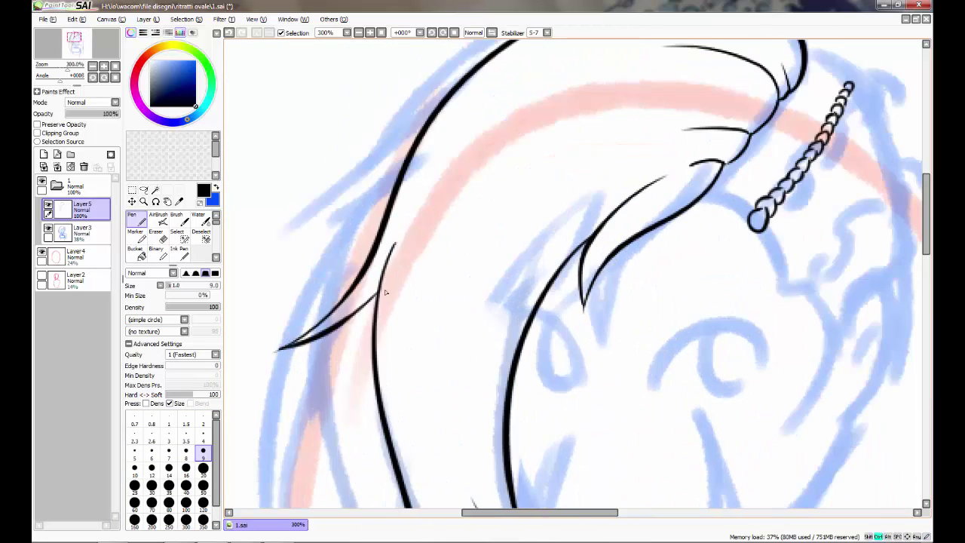
pyautogui.scroll(-1, 468, 394)
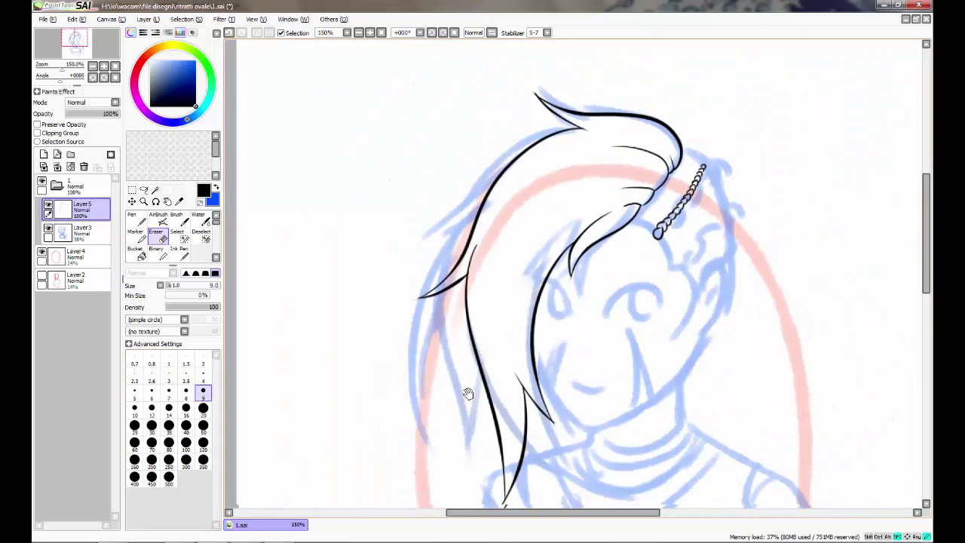
pyautogui.click(44, 154)
pyautogui.scroll(1, 533, 90)
# - Ink a hair stroke, the face contour curve and a thin stroke below the bead chain
pyautogui.moveTo(504, 77); pyautogui.dragTo(593, 350)
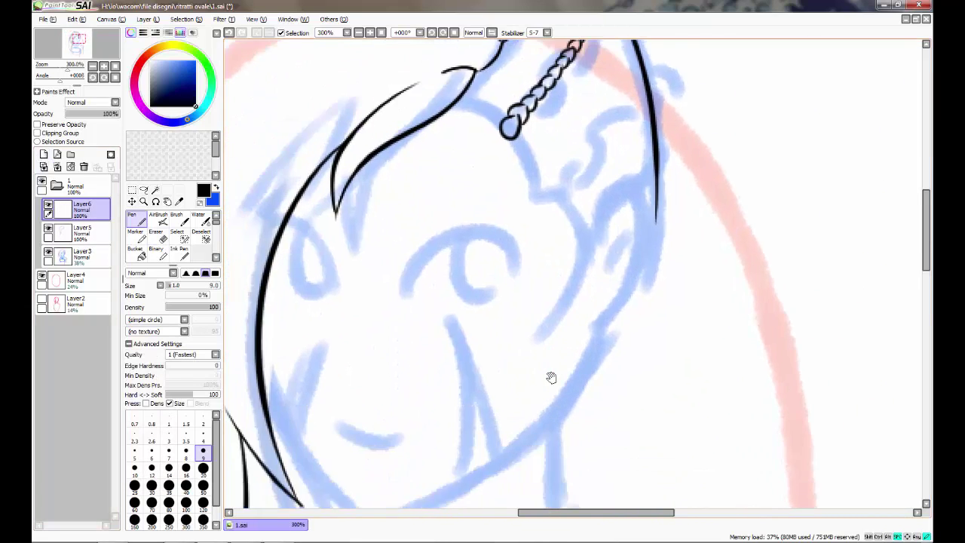
pyautogui.moveTo(365, 314); pyautogui.dragTo(467, 427)
pyautogui.scroll(3, 493, 340)
pyautogui.scroll(1, 526, 180)
pyautogui.moveTo(486, 167)
pyautogui.mouseDown()
pyautogui.moveTo(526, 179)
pyautogui.moveTo(610, 400)
pyautogui.mouseUp()
# - Ink the leaf-shaped pointed ear
pyautogui.scroll(-2, 575, 236)
pyautogui.scroll(1, 588, 339)
pyautogui.moveTo(565, 324)
pyautogui.mouseDown()
pyautogui.moveTo(635, 200)
pyautogui.moveTo(568, 434)
pyautogui.mouseUp()
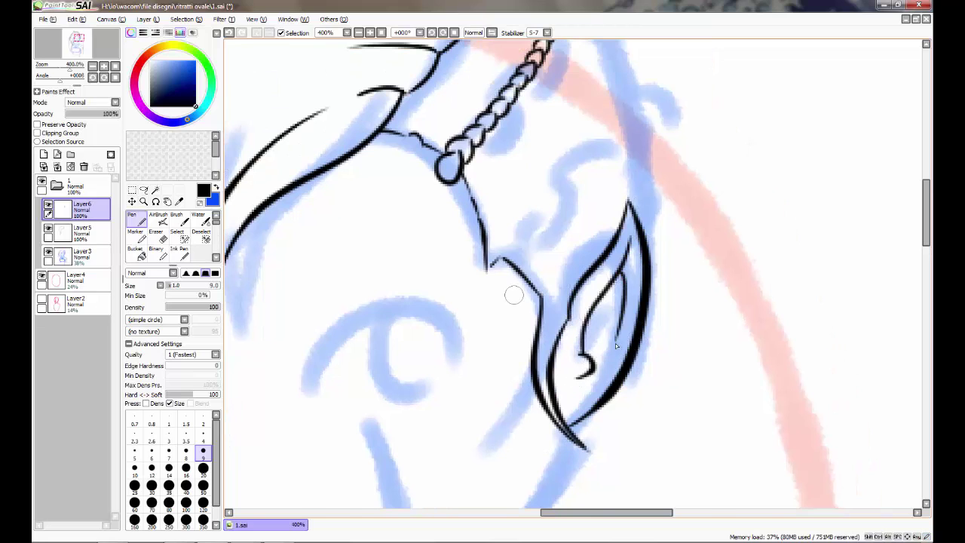
pyautogui.scroll(-2, 615, 343)
# - Erase stray bits with the whole face in view, then add Layer7 for the jaw
pyautogui.press('e')
pyautogui.scroll(-1, 580, 377)
pyautogui.scroll(-1, 567, 337)
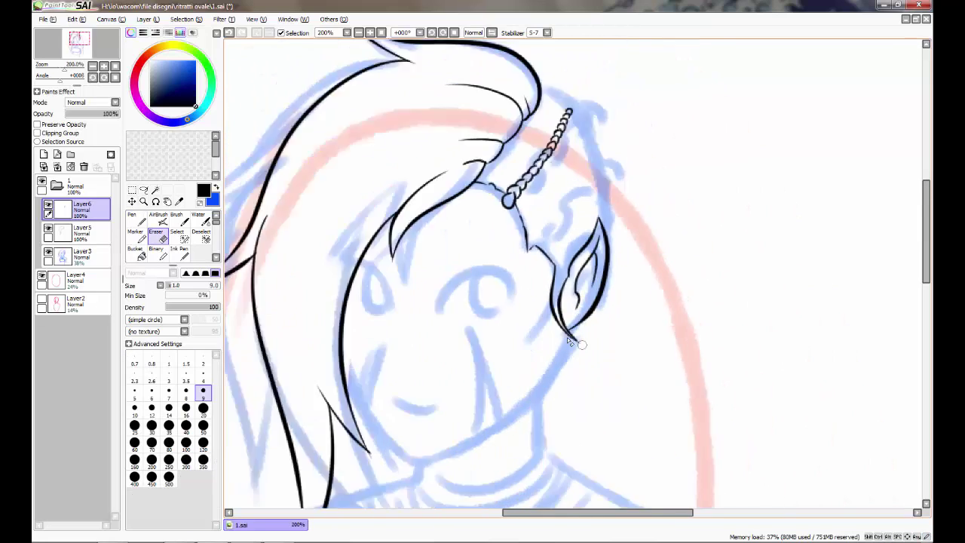
pyautogui.scroll(-1, 567, 336)
pyautogui.moveTo(566, 337)
pyautogui.mouseDown()
pyautogui.moveTo(612, 296)
pyautogui.moveTo(611, 327)
pyautogui.moveTo(422, 457)
pyautogui.mouseUp()
pyautogui.hotkey('ctrl', 'shift', 'n')
pyautogui.press('n')
pyautogui.scroll(3, 475, 368)
# - Check the red Layer2 guide sketch, then ink the left cheek and jaw line
pyautogui.scroll(-2, 377, 194)
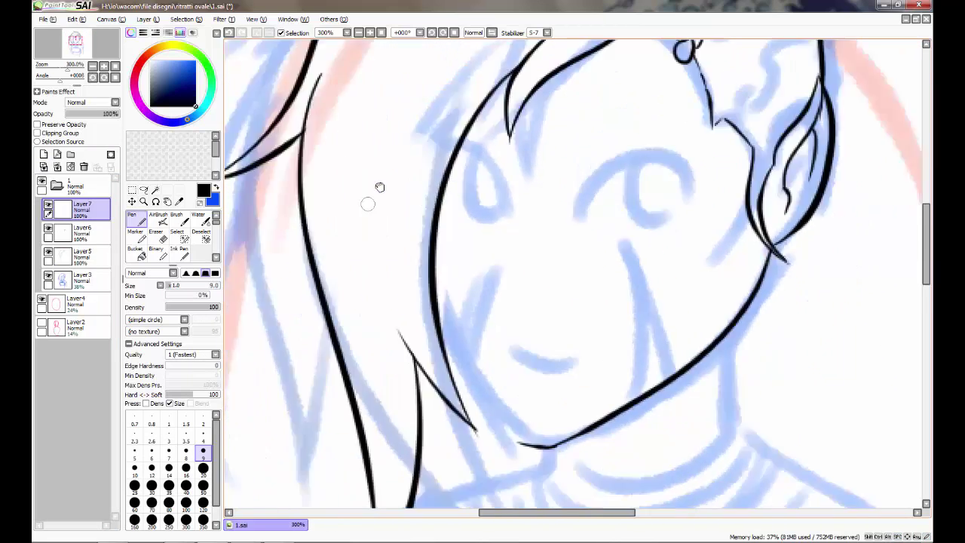
pyautogui.moveTo(377, 193); pyautogui.dragTo(333, 223)
pyautogui.click(46, 329)
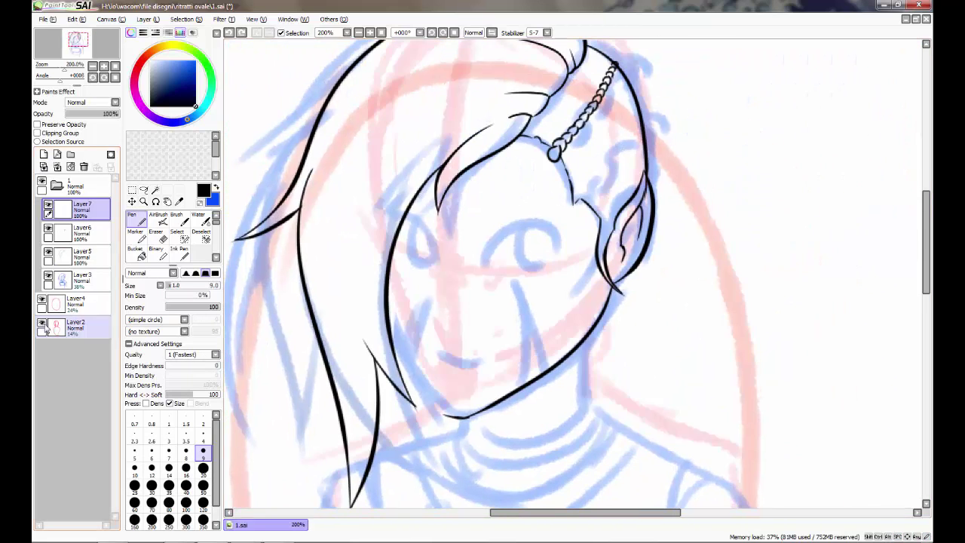
pyautogui.click(47, 328)
pyautogui.moveTo(381, 181); pyautogui.dragTo(446, 416)
# - Trim the overlapping cheek and jaw ends and erase the jaw-corner segment
pyautogui.scroll(2, 444, 427)
pyautogui.press('e')
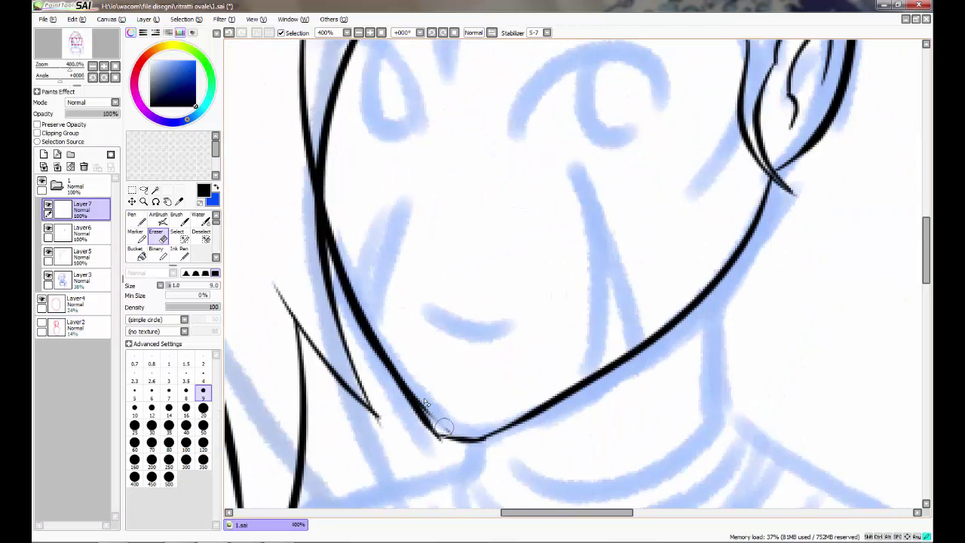
pyautogui.moveTo(404, 393)
pyautogui.mouseDown()
pyautogui.moveTo(449, 439)
pyautogui.moveTo(520, 411)
pyautogui.mouseUp()
pyautogui.press('n')
pyautogui.press('e')
pyautogui.moveTo(431, 442); pyautogui.dragTo(452, 456)
pyautogui.moveTo(365, 421); pyautogui.dragTo(404, 431)
pyautogui.scroll(-2, 403, 430)
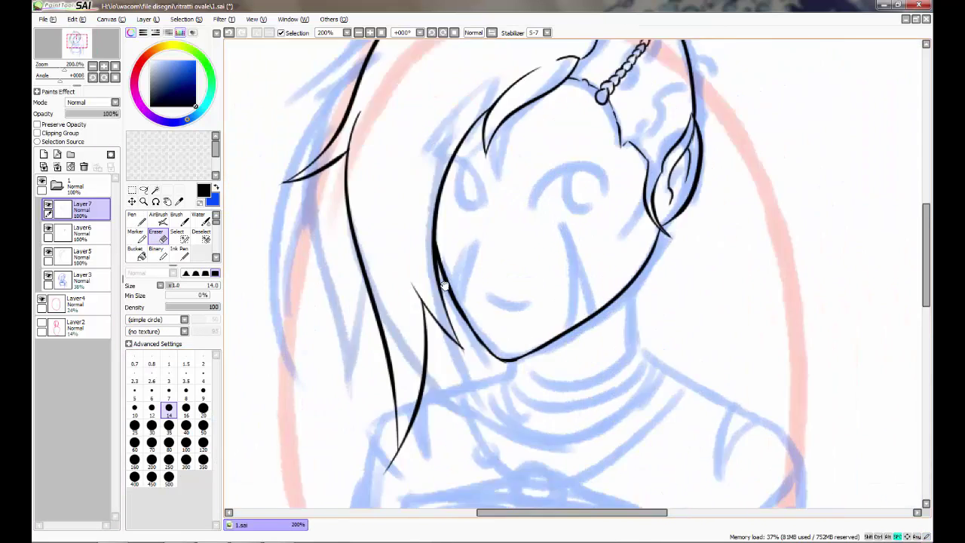
pyautogui.scroll(2, 490, 383)
pyautogui.moveTo(407, 375); pyautogui.dragTo(493, 393)
# - Bridge the jawline gap by redrawing the lower jaw stroke with the Pen
pyautogui.press('n')
pyautogui.moveTo(343, 356)
pyautogui.mouseDown()
pyautogui.moveTo(547, 354)
pyautogui.moveTo(461, 422)
pyautogui.mouseUp()
pyautogui.hotkey('ctrl', 'z')
pyautogui.scroll(1, 326, 370)
pyautogui.press('e')
pyautogui.press('n')
pyautogui.moveTo(326, 360); pyautogui.dragTo(423, 433)
pyautogui.press('e')
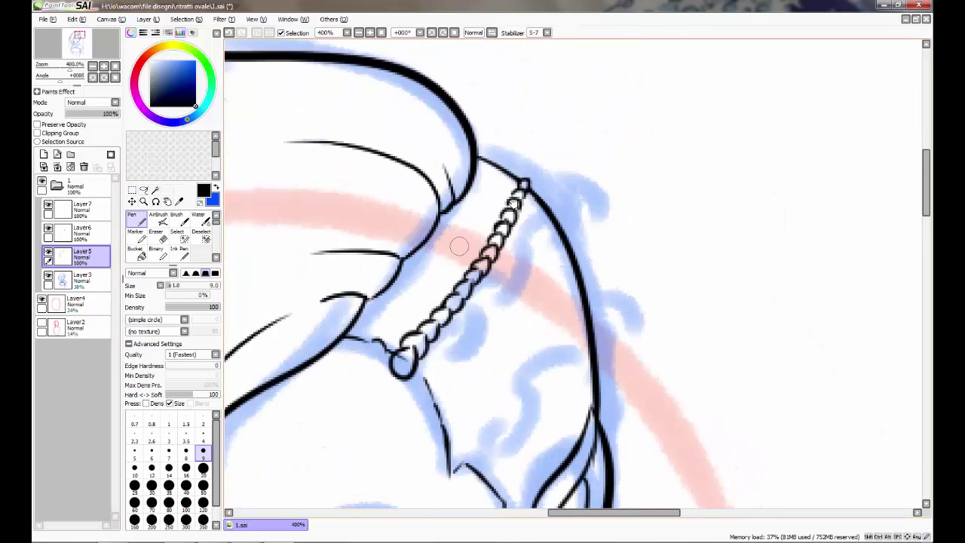
# - Select Layer5, undo the last chain loops, and rotate the view down to the chain
pyautogui.click(80, 225)
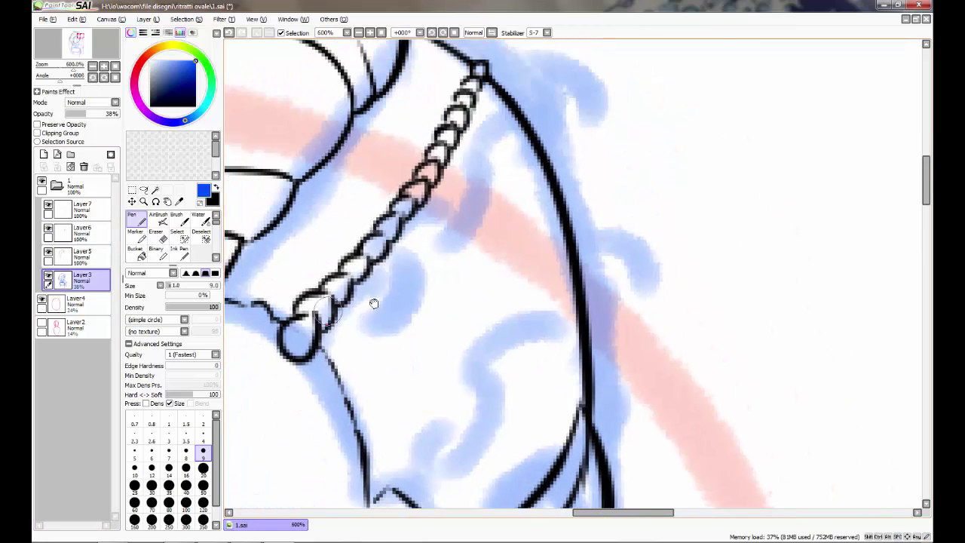
pyautogui.click(69, 260)
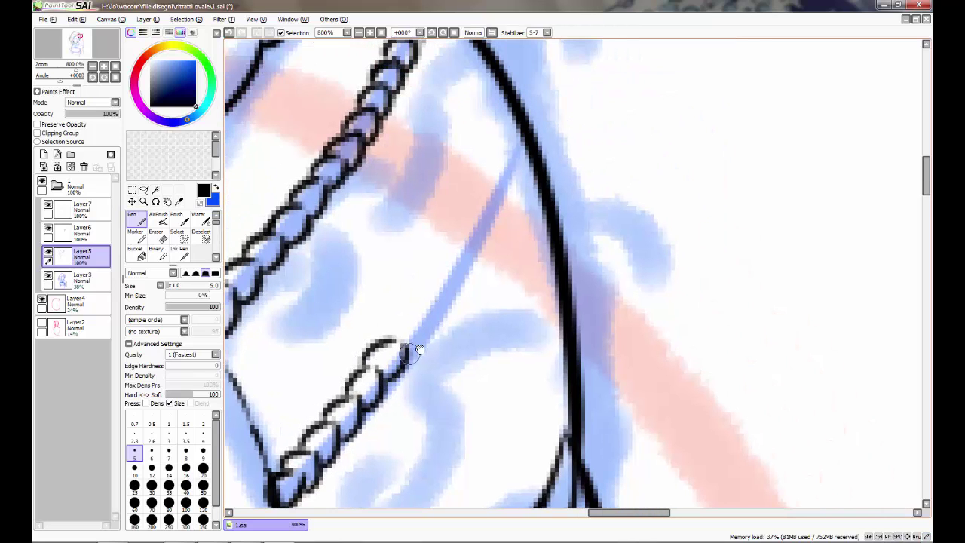
pyautogui.hotkey('ctrl', 'z')
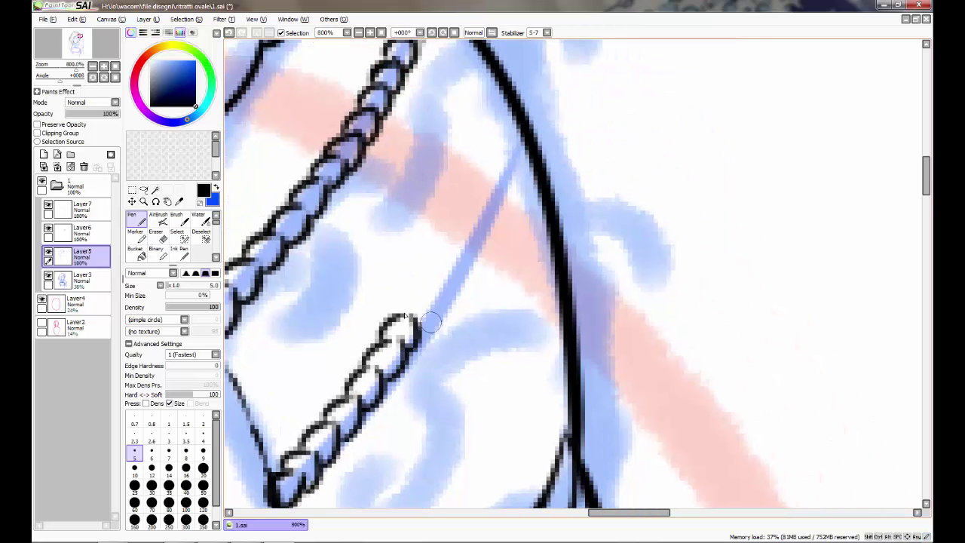
pyautogui.moveTo(419, 287); pyautogui.dragTo(524, 349)
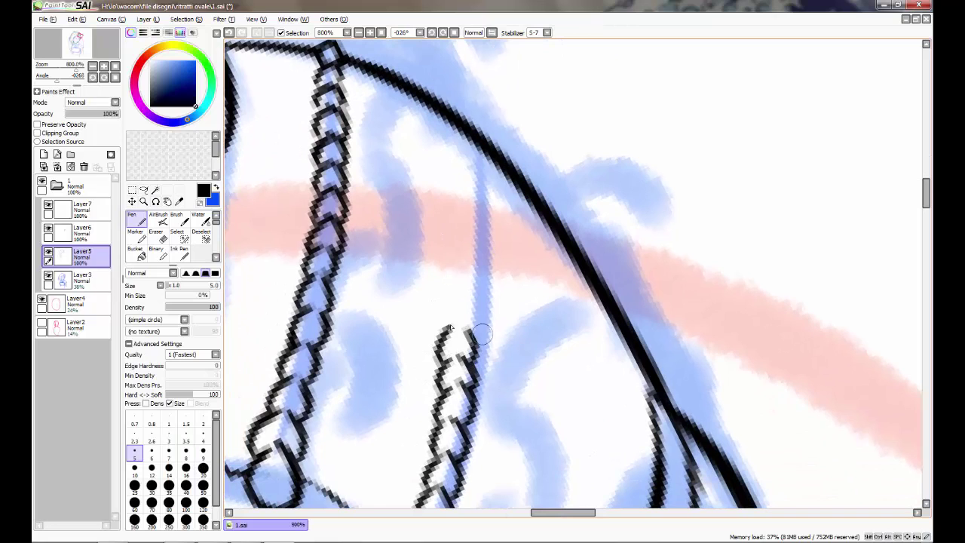
pyautogui.moveTo(475, 282); pyautogui.dragTo(477, 337)
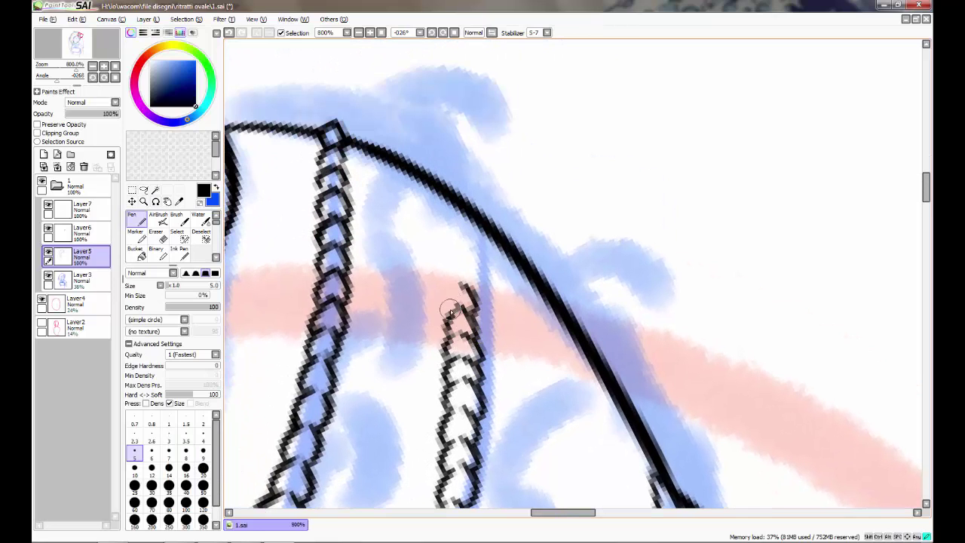
pyautogui.moveTo(456, 264); pyautogui.dragTo(454, 310)
# - Erase the messy end strokes of the beaded hair chain
pyautogui.press('e')
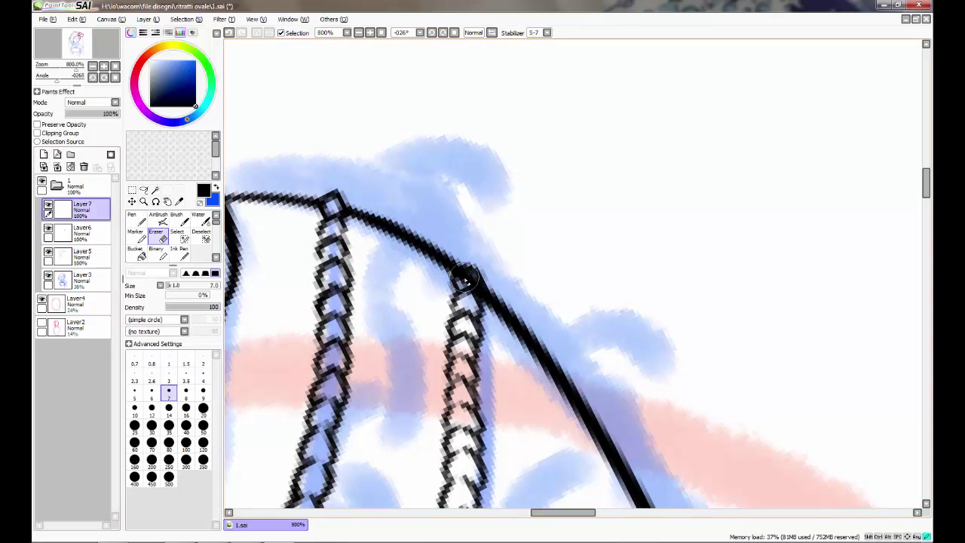
pyautogui.scroll(-4, 460, 294)
pyautogui.scroll(3, 444, 316)
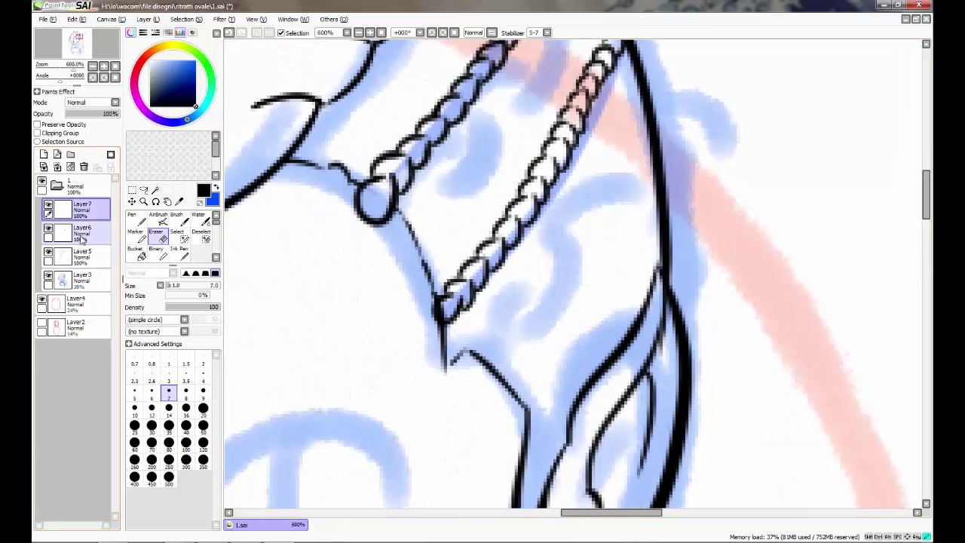
pyautogui.scroll(1, 441, 324)
pyautogui.moveTo(482, 345); pyautogui.dragTo(461, 388)
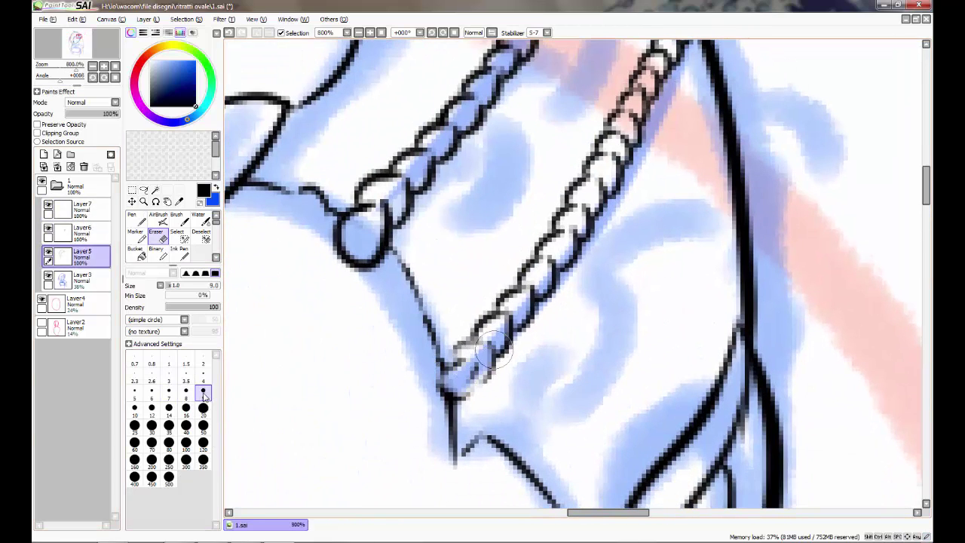
pyautogui.moveTo(494, 351)
pyautogui.mouseDown()
pyautogui.moveTo(452, 381)
pyautogui.moveTo(460, 392)
pyautogui.mouseUp()
# - Redraw the last rounded bead of the chain with the Pen
pyautogui.press('n')
pyautogui.moveTo(485, 330); pyautogui.dragTo(452, 341)
pyautogui.press('e')
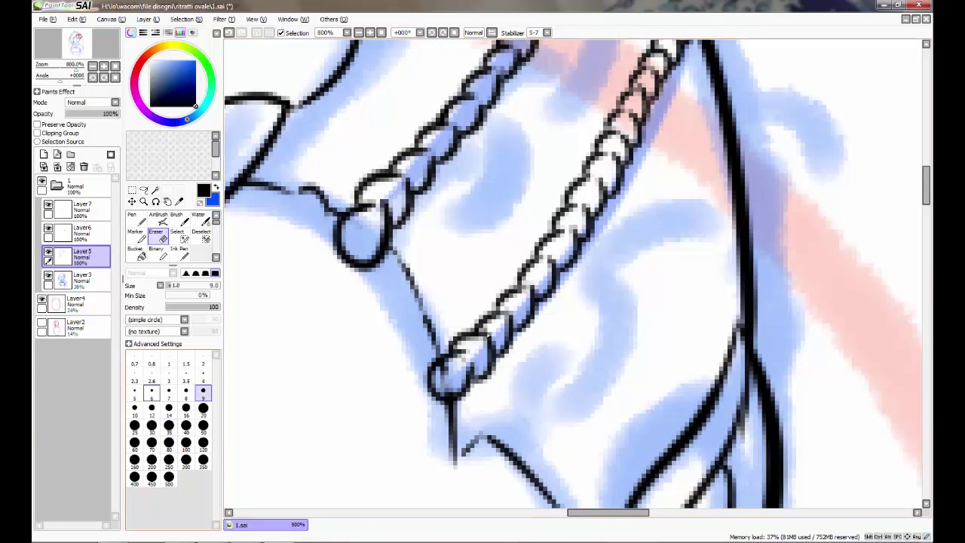
pyautogui.scroll(-2, 479, 347)
pyautogui.scroll(-2, 474, 280)
pyautogui.scroll(3, 463, 402)
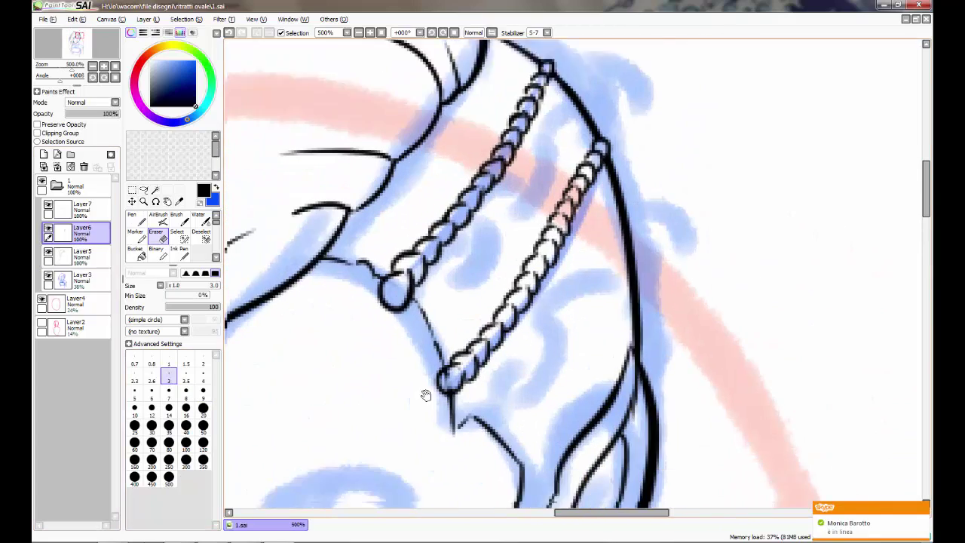
pyautogui.scroll(1, 427, 394)
pyautogui.scroll(-4, 400, 399)
# - Add Layer8 and ink the neck line below the chin, redoing an unwanted stroke
pyautogui.scroll(-2, 399, 400)
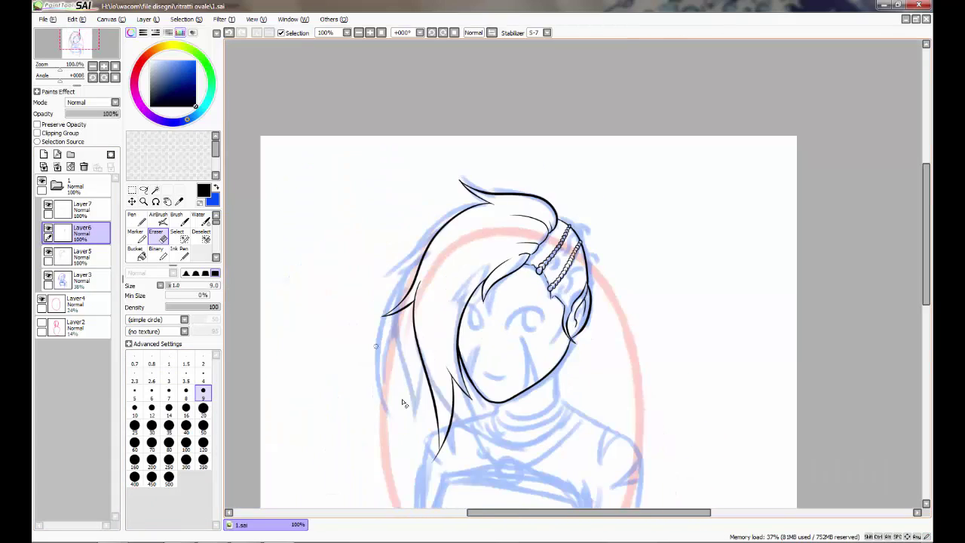
pyautogui.click(44, 154)
pyautogui.press('n')
pyautogui.scroll(2, 409, 302)
pyautogui.scroll(2, 452, 263)
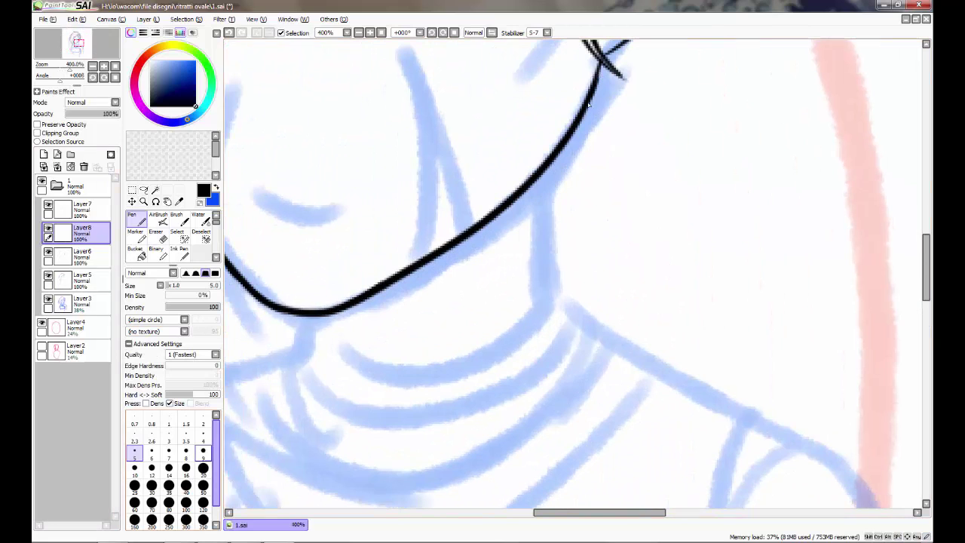
pyautogui.moveTo(593, 93)
pyautogui.mouseDown()
pyautogui.moveTo(564, 319)
pyautogui.moveTo(442, 209)
pyautogui.moveTo(711, 355)
pyautogui.mouseUp()
pyautogui.hotkey('ctrl', 'z')
pyautogui.moveTo(441, 230); pyautogui.dragTo(654, 224)
# - Tilt the canvas to the neck's angle and redraw a shorter neck line
pyautogui.scroll(-1, 393, 219)
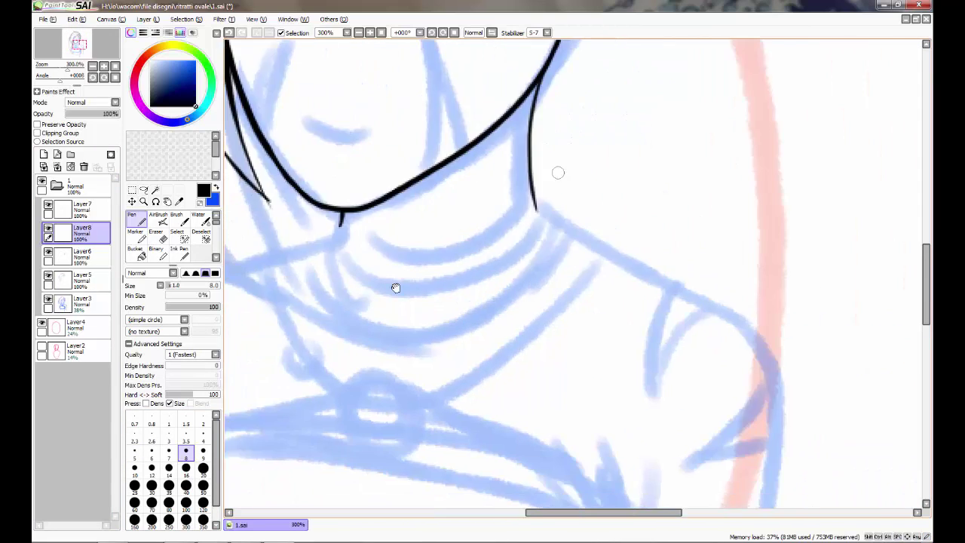
pyautogui.moveTo(394, 286); pyautogui.dragTo(565, 204)
pyautogui.moveTo(542, 127); pyautogui.dragTo(527, 482)
pyautogui.hotkey('ctrl', 'z')
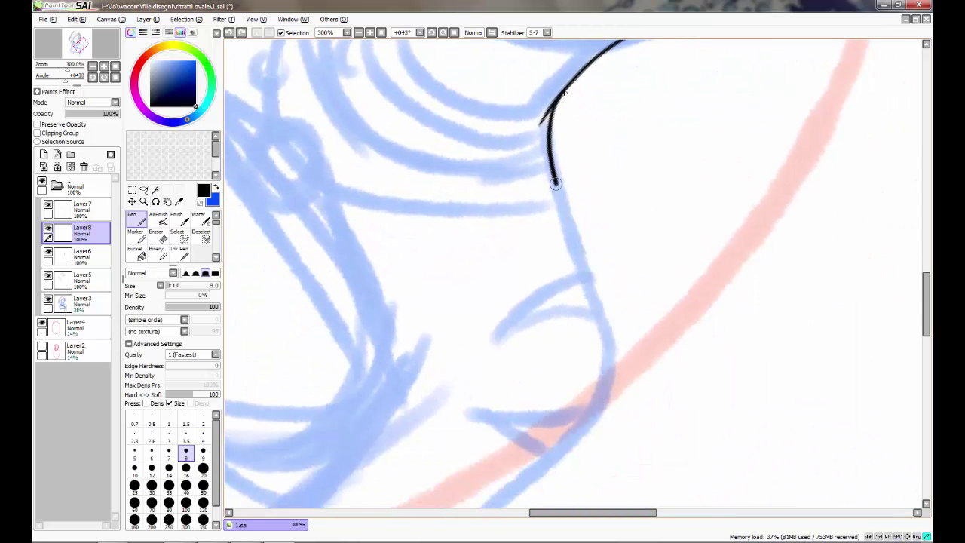
pyautogui.moveTo(555, 182); pyautogui.dragTo(595, 340)
pyautogui.hotkey('ctrl', 'z')
pyautogui.moveTo(557, 100)
pyautogui.mouseDown()
pyautogui.moveTo(539, 474)
pyautogui.moveTo(575, 189)
pyautogui.mouseUp()
# - Ink the longer line down the other neck side, then zoom out and straighten the canvas
pyautogui.moveTo(417, 382); pyautogui.dragTo(455, 306)
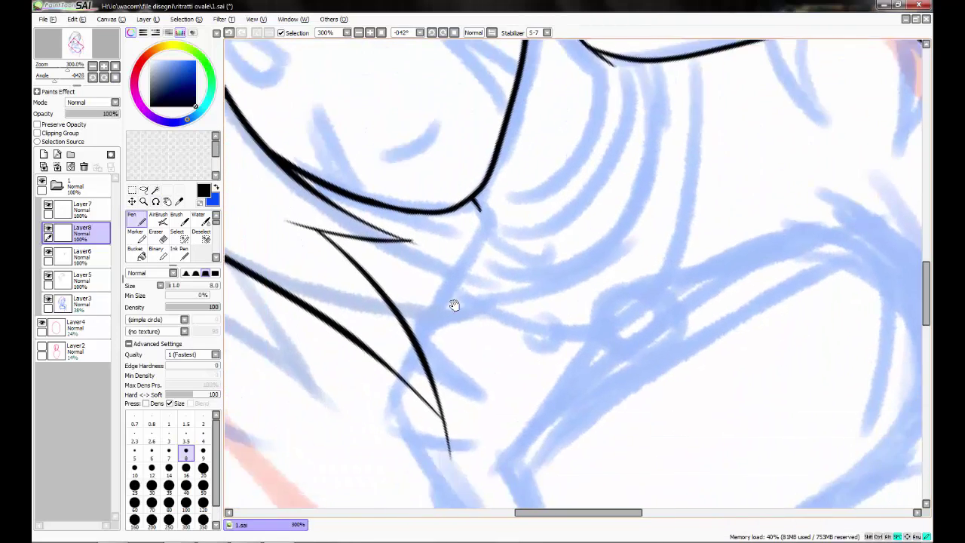
pyautogui.moveTo(485, 202)
pyautogui.mouseDown()
pyautogui.moveTo(430, 312)
pyautogui.moveTo(422, 361)
pyautogui.moveTo(452, 505)
pyautogui.mouseUp()
pyautogui.hotkey('ctrl', 'z')
pyautogui.moveTo(763, 469); pyautogui.dragTo(612, 355)
pyautogui.click(114, 77)
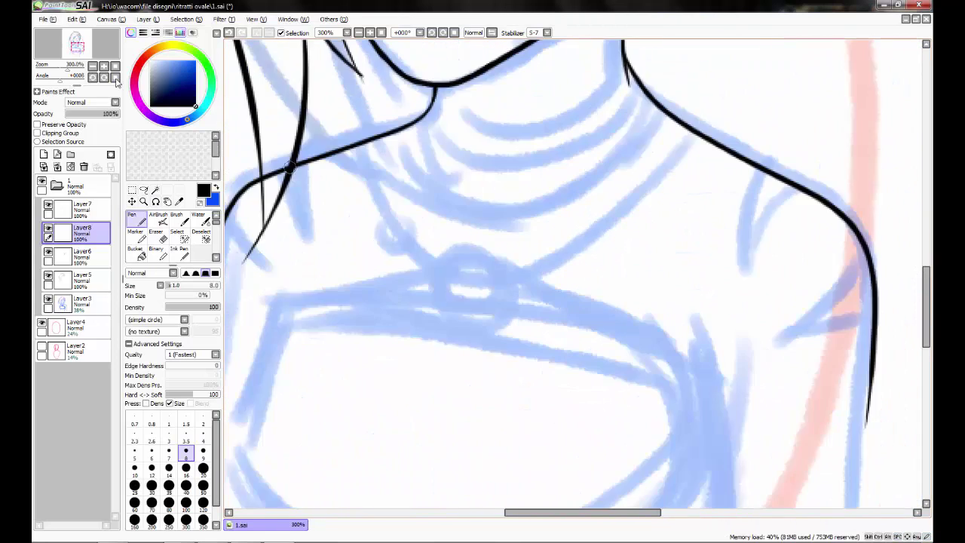
pyautogui.click(114, 67)
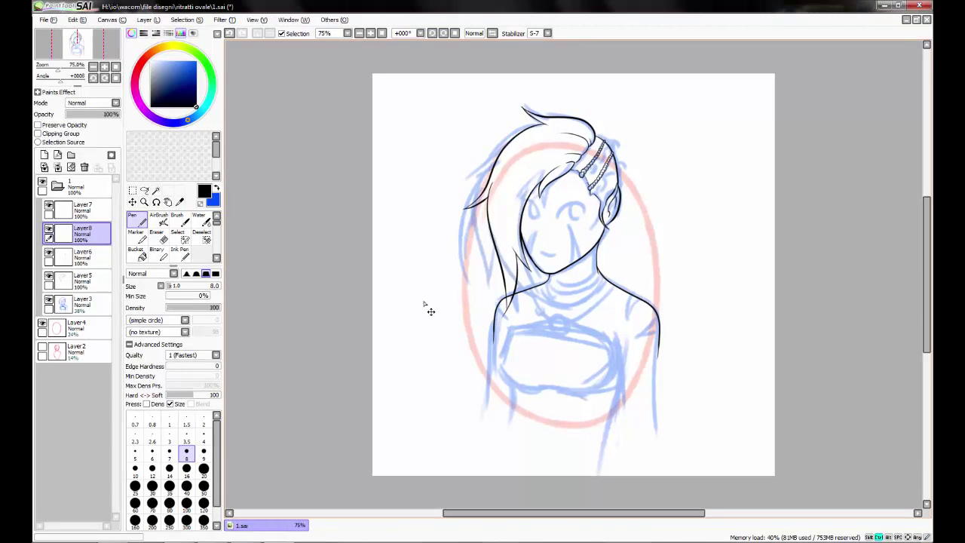
pyautogui.scroll(4, 577, 254)
pyautogui.scroll(-2, 560, 286)
# - Move Layer8 above Layer7 and create Layer9 for the chest outline
pyautogui.press('e')
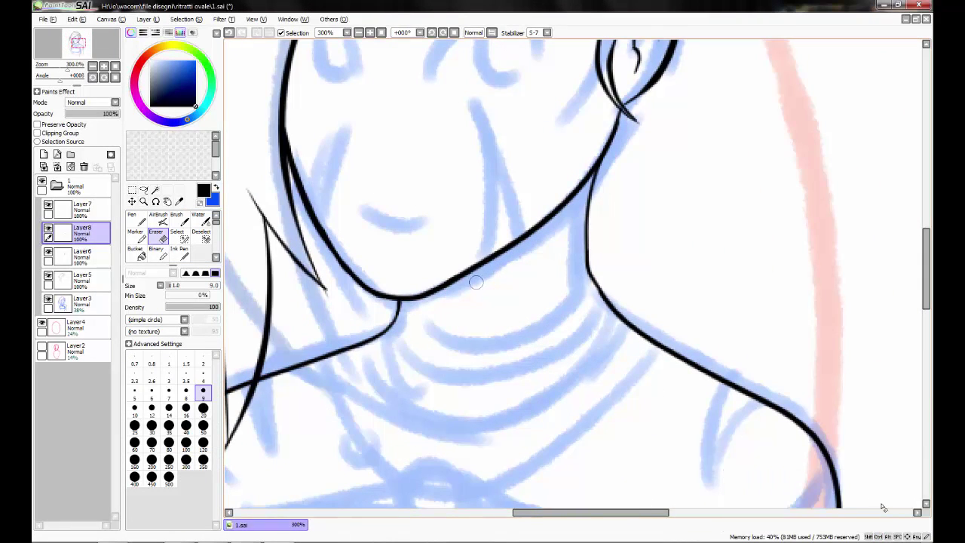
pyautogui.scroll(-3, 477, 281)
pyautogui.moveTo(83, 232); pyautogui.dragTo(90, 211)
pyautogui.click(43, 154)
pyautogui.scroll(2, 405, 422)
# - Ink the rounded chest panel outline on Layer9 with the Pen, undoing the top-left corner stroke
pyautogui.press('n')
pyautogui.scroll(1, 340, 196)
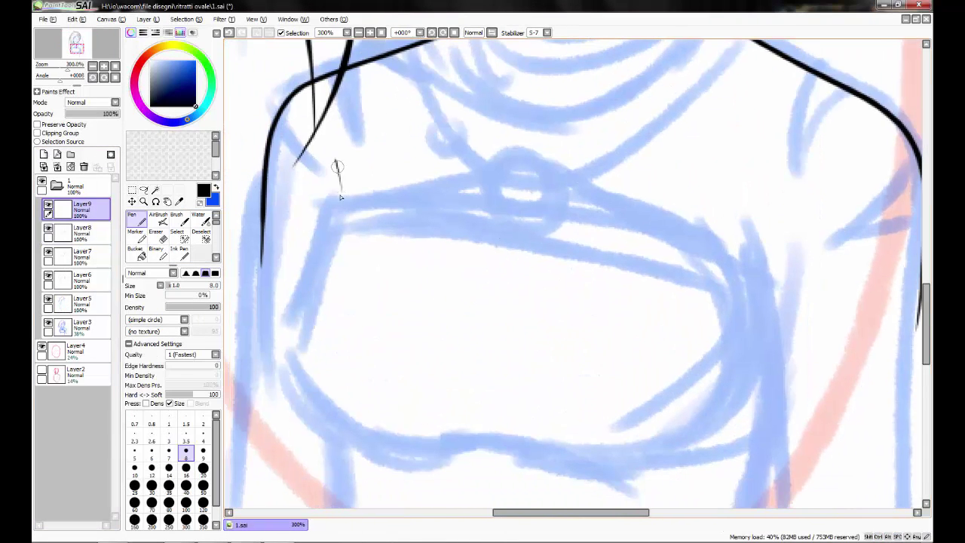
pyautogui.moveTo(305, 294)
pyautogui.mouseDown()
pyautogui.moveTo(473, 448)
pyautogui.moveTo(477, 428)
pyautogui.moveTo(667, 214)
pyautogui.mouseUp()
pyautogui.moveTo(530, 265); pyautogui.dragTo(620, 318)
pyautogui.moveTo(366, 228)
pyautogui.mouseDown()
pyautogui.moveTo(477, 206)
pyautogui.moveTo(716, 241)
pyautogui.moveTo(560, 204)
pyautogui.moveTo(772, 301)
pyautogui.mouseUp()
pyautogui.hotkey('ctrl', 'z')
# - Erase to smooth the top line's peak and remove the stray top-left vertical stroke
pyautogui.press('e')
pyautogui.scroll(2, 467, 260)
pyautogui.moveTo(467, 260)
pyautogui.mouseDown()
pyautogui.moveTo(437, 271)
pyautogui.moveTo(539, 275)
pyautogui.mouseUp()
pyautogui.scroll(-2, 560, 269)
pyautogui.moveTo(736, 303); pyautogui.dragTo(653, 362)
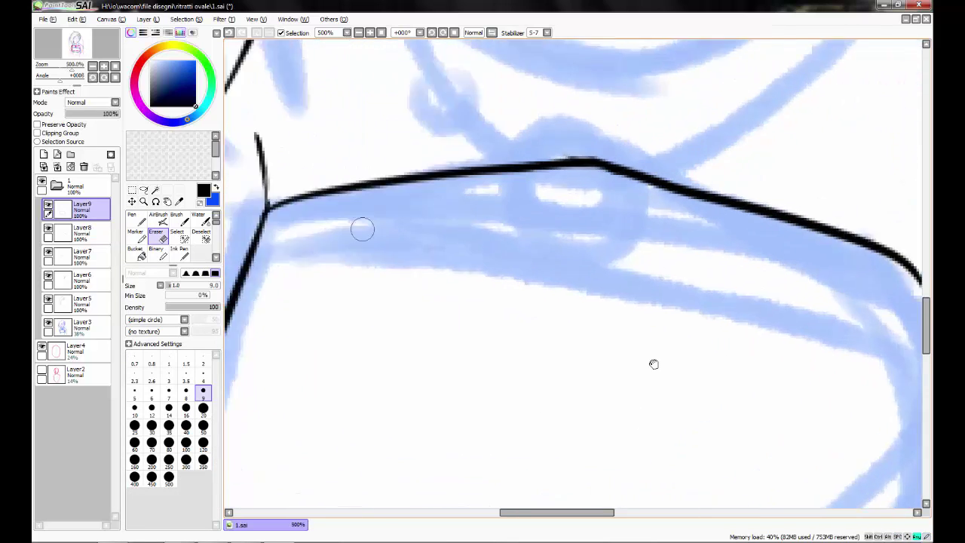
pyautogui.press(']')
pyautogui.press(']')
pyautogui.moveTo(366, 215); pyautogui.dragTo(371, 265)
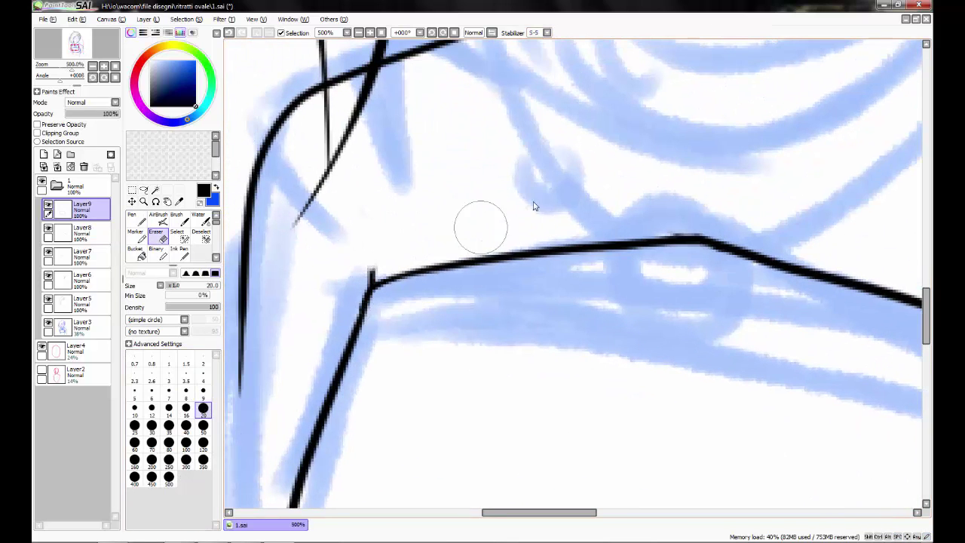
# - Fade the blue sketch Layer3 to 27% opacity and add Layer10 for the pendant
pyautogui.press('n')
pyautogui.scroll(-3, 495, 286)
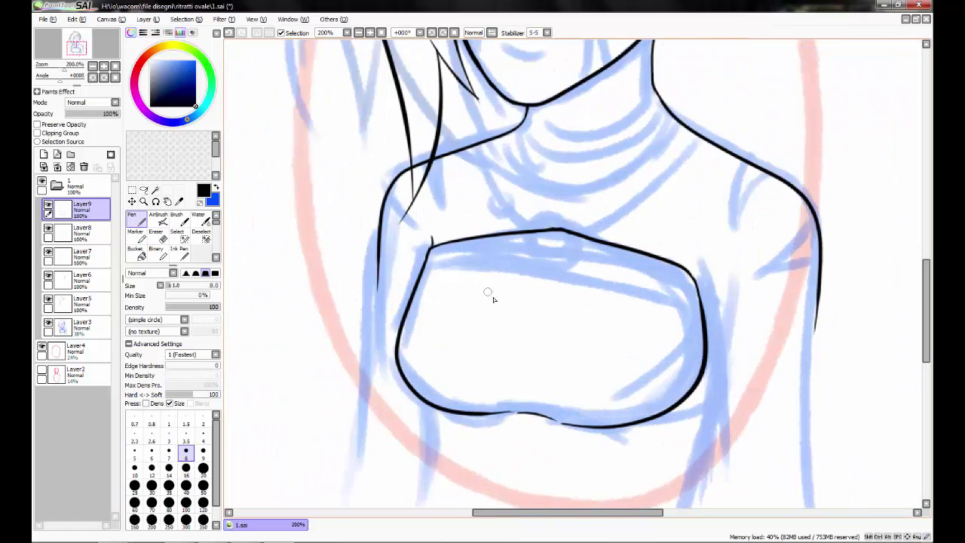
pyautogui.moveTo(487, 294); pyautogui.dragTo(428, 337)
pyautogui.click(79, 326)
pyautogui.click(81, 114)
pyautogui.click(43, 154)
# - Draw the pendant ring and its inner arc over the neckline on Layer10
pyautogui.scroll(3, 452, 309)
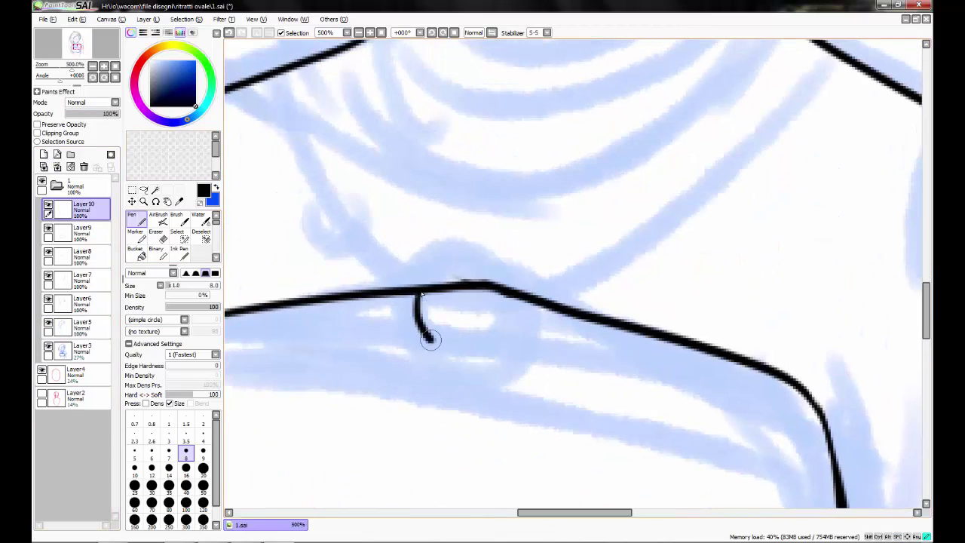
pyautogui.moveTo(482, 207); pyautogui.dragTo(475, 211)
pyautogui.scroll(2, 422, 317)
pyautogui.moveTo(386, 317)
pyautogui.mouseDown()
pyautogui.moveTo(497, 214)
pyautogui.moveTo(562, 343)
pyautogui.moveTo(367, 369)
pyautogui.moveTo(483, 449)
pyautogui.moveTo(562, 343)
pyautogui.mouseUp()
pyautogui.press('e')
pyautogui.press('n')
pyautogui.scroll(-2, 560, 357)
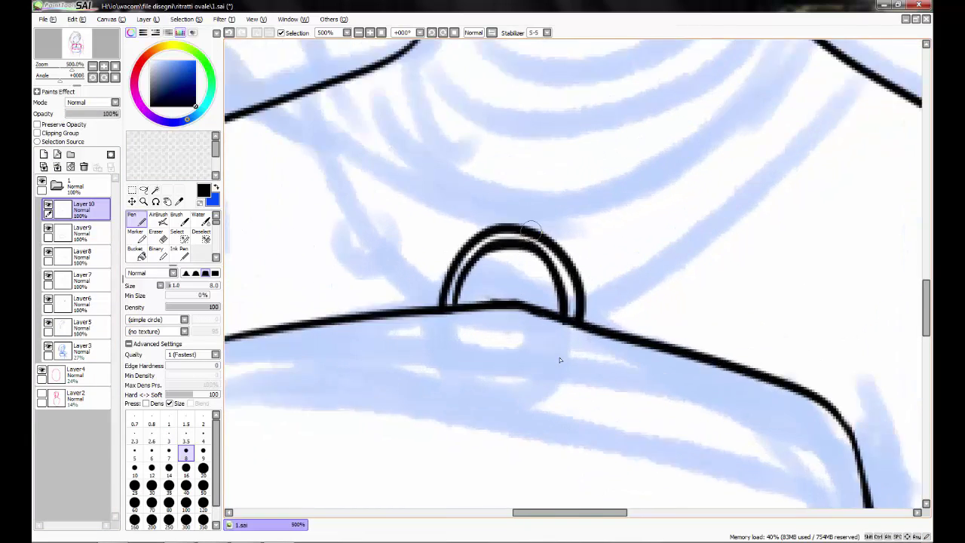
pyautogui.scroll(1, 500, 383)
# - On new Layer11, draw cords from both sides of the ring, undoing the thick left one
pyautogui.hotkey('ctrl', 'shift', 'n')
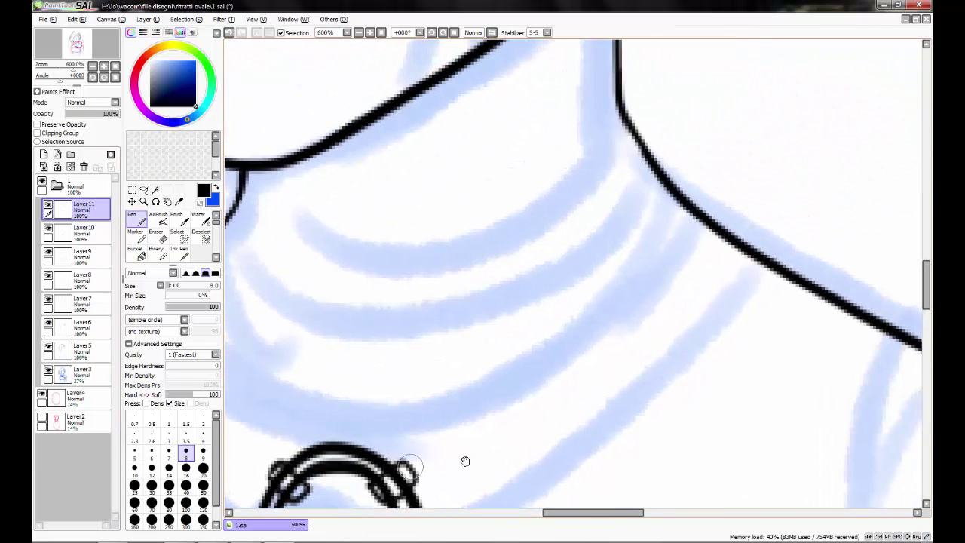
pyautogui.moveTo(400, 463); pyautogui.dragTo(656, 192)
pyautogui.moveTo(450, 439)
pyautogui.mouseDown()
pyautogui.moveTo(383, 219)
pyautogui.moveTo(398, 344)
pyautogui.moveTo(452, 436)
pyautogui.mouseUp()
pyautogui.hotkey('ctrl', 'z')
# - Duplicate the cords, offset the copy with Lasso into double lines, and merge it down
pyautogui.hotkey('ctrl', 'c')
pyautogui.hotkey('ctrl', 'v')
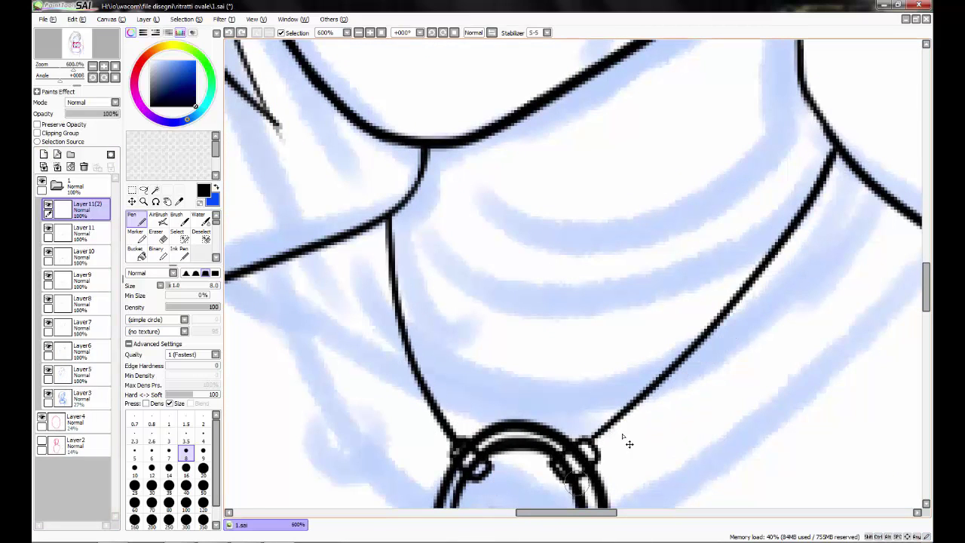
pyautogui.press('l')
pyautogui.moveTo(387, 204); pyautogui.dragTo(405, 362)
pyautogui.moveTo(866, 119); pyautogui.dragTo(732, 334)
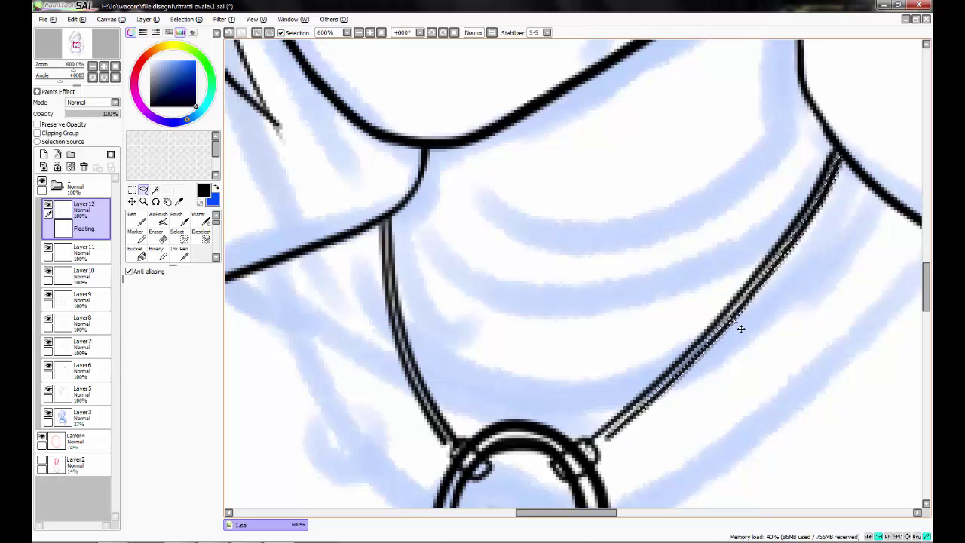
pyautogui.click(84, 166)
pyautogui.press('n')
pyautogui.scroll(2, 406, 304)
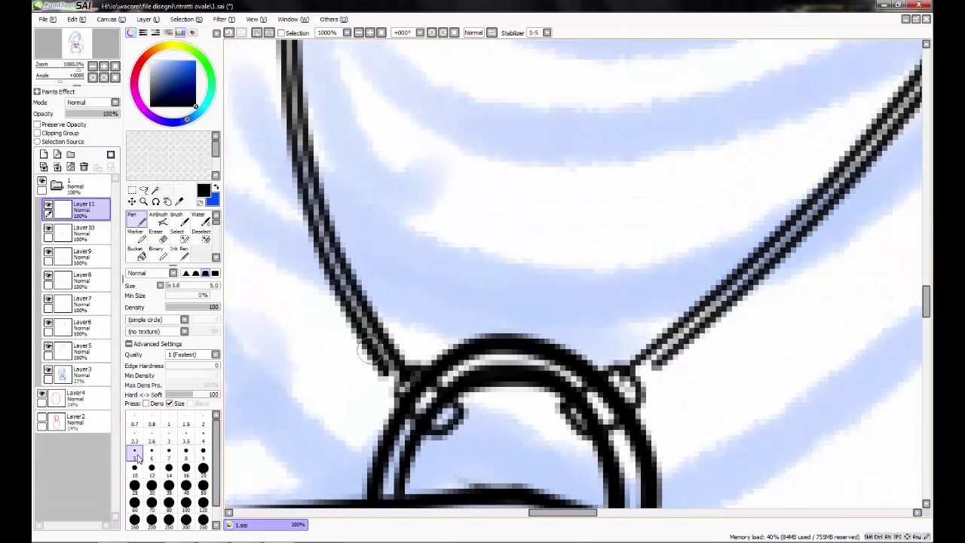
pyautogui.click(186, 18)
# - With a small eraser on the ring layer, clean and cut the ring where the cords meet it
pyautogui.click(76, 230)
pyautogui.click(156, 231)
pyautogui.click(152, 397)
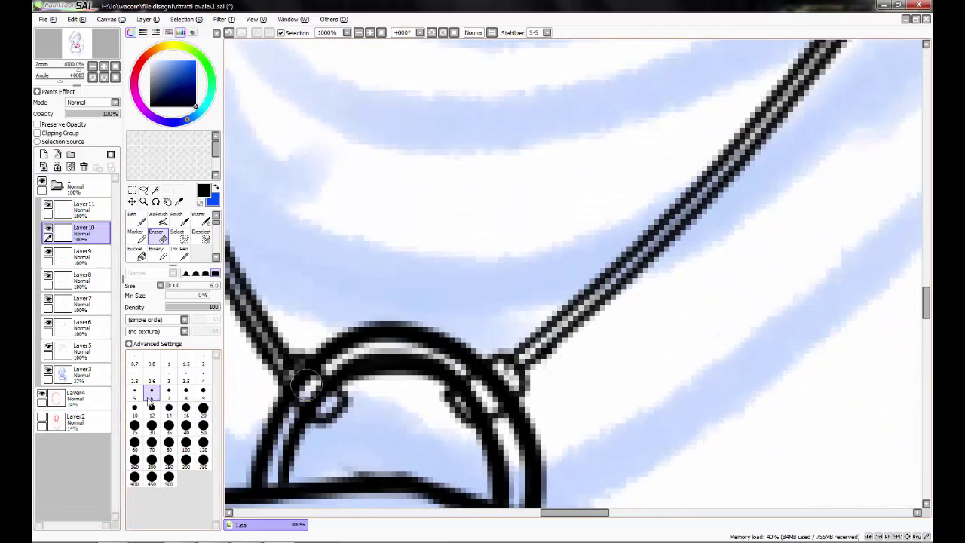
pyautogui.moveTo(305, 386); pyautogui.dragTo(321, 402)
pyautogui.moveTo(503, 365); pyautogui.dragTo(491, 404)
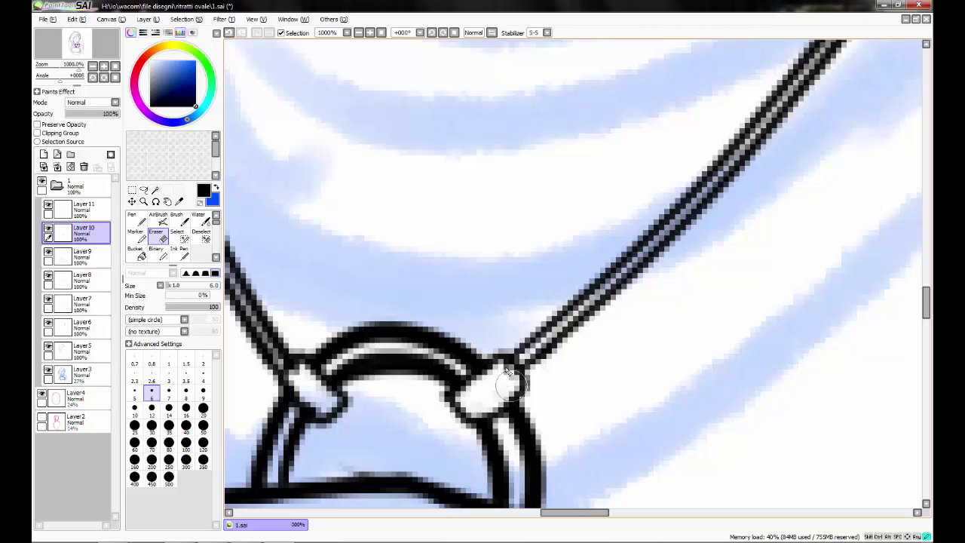
pyautogui.scroll(-2, 307, 377)
pyautogui.scroll(-1, 493, 391)
pyautogui.click(80, 207)
pyautogui.scroll(-1, 493, 391)
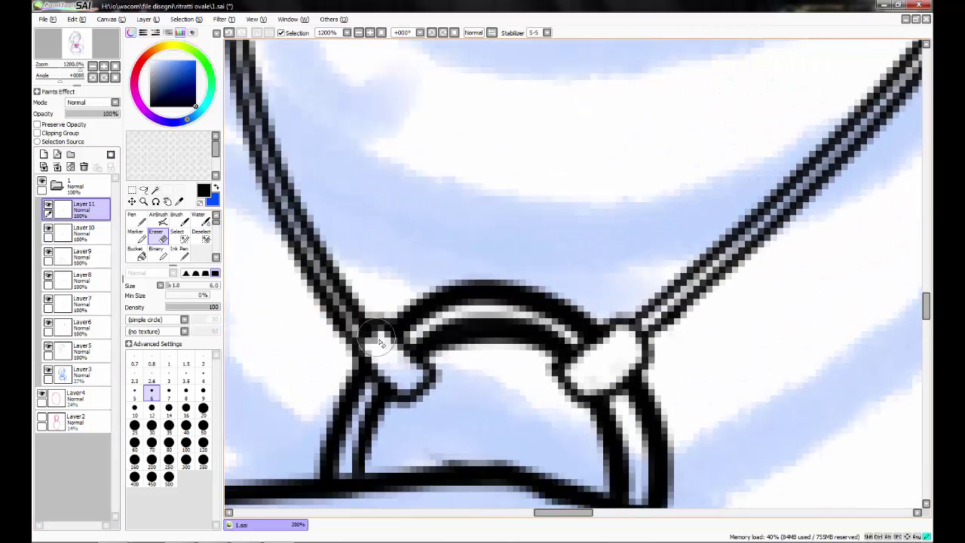
pyautogui.scroll(-1, 374, 348)
pyautogui.scroll(-3, 496, 315)
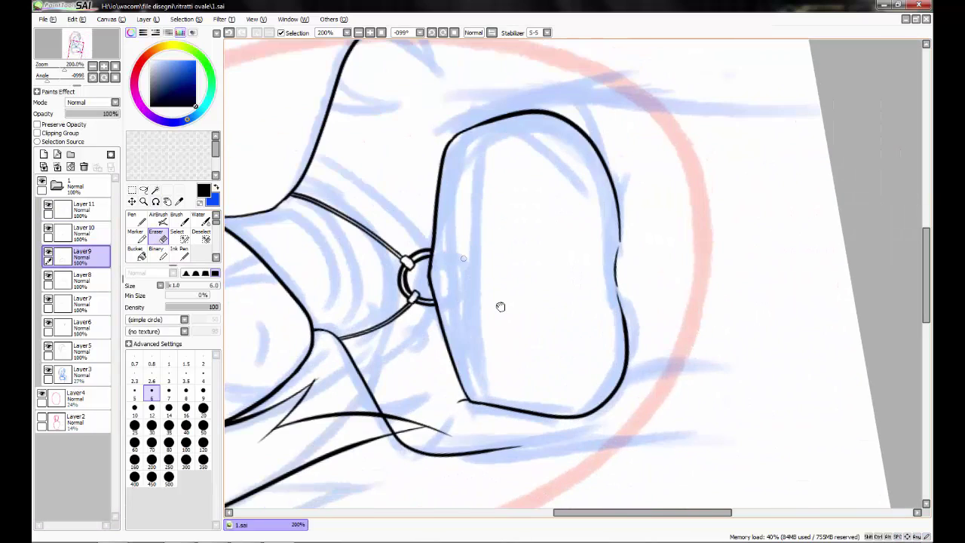
# - Double the chest panel's left edge by copying, offsetting and merging it down
pyautogui.moveTo(412, 230); pyautogui.dragTo(461, 139)
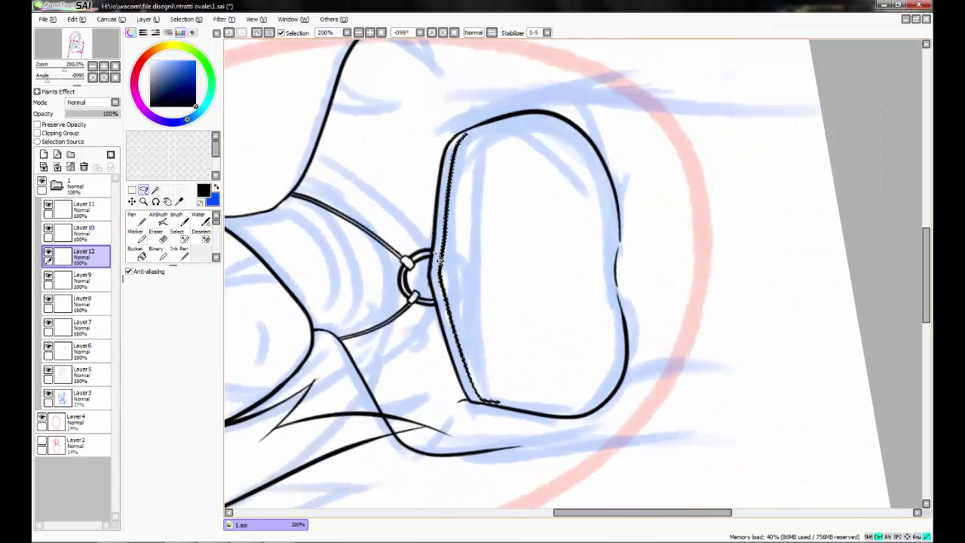
pyautogui.hotkey('ctrl', 'c')
pyautogui.hotkey('ctrl', 'v')
pyautogui.hotkey('ctrl', 'e')
# - On the neck and shoulders layer, extend the right shoulder line downward
pyautogui.press('n')
pyautogui.scroll(3, 467, 450)
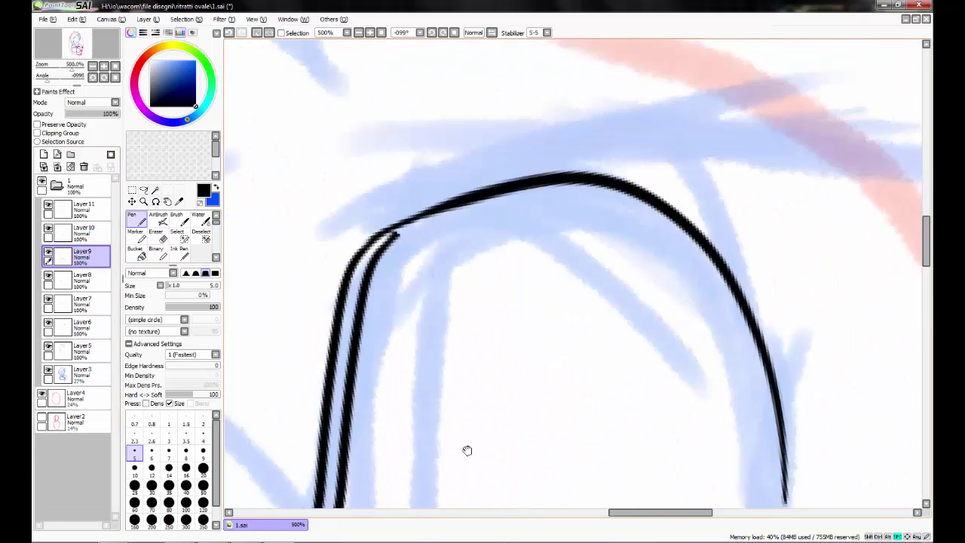
pyautogui.scroll(-3, 379, 262)
pyautogui.scroll(-2, 369, 302)
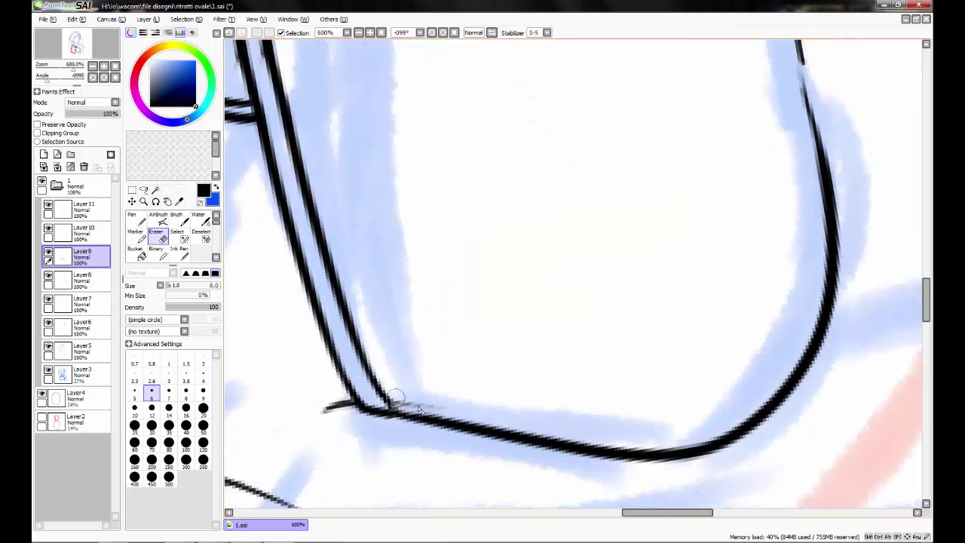
pyautogui.click(114, 77)
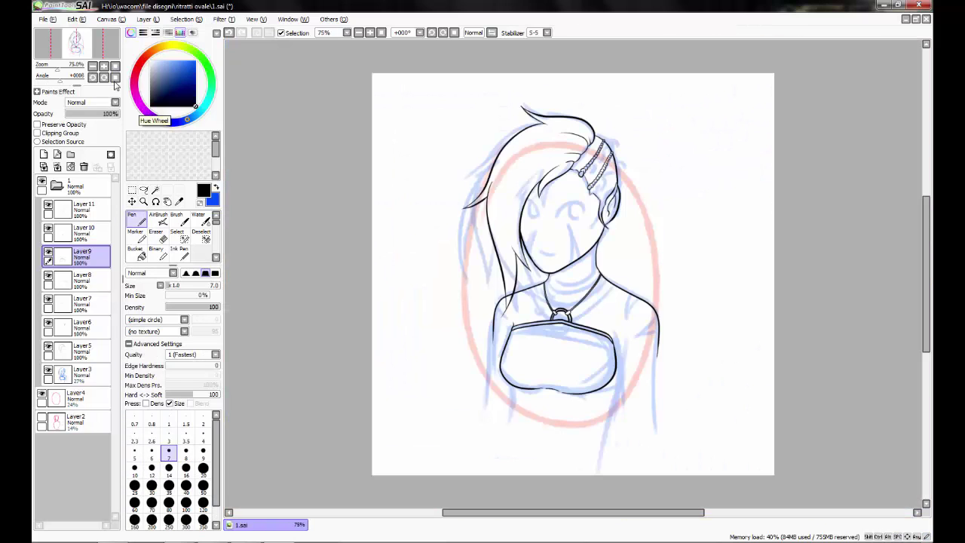
pyautogui.scroll(3, 561, 317)
pyautogui.click(76, 278)
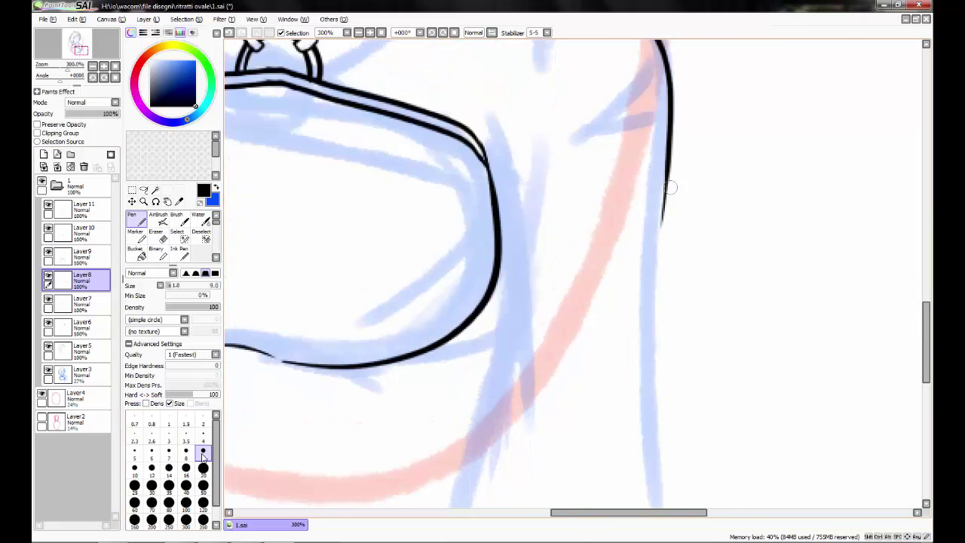
pyautogui.moveTo(554, 172); pyautogui.dragTo(545, 442)
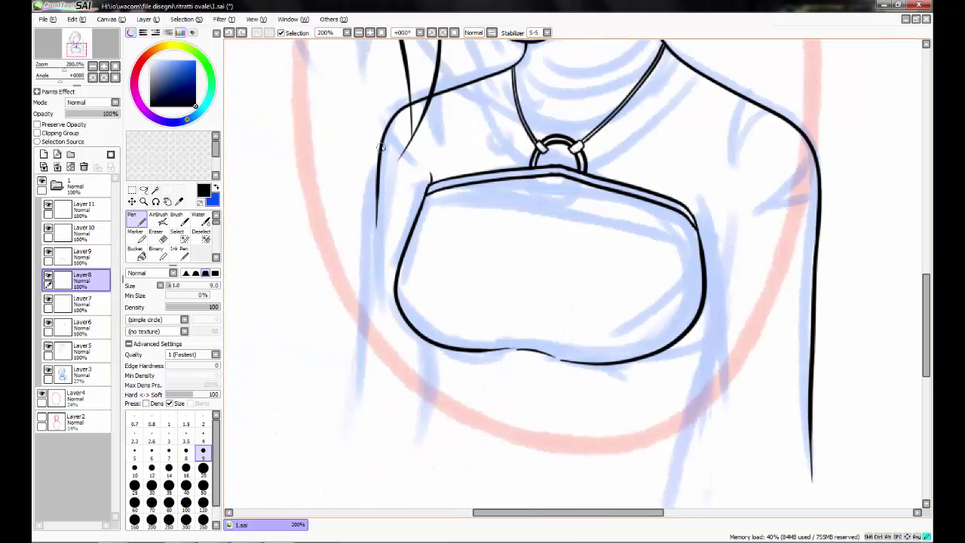
# - With a thinner pen, thicken the pouch's left outline and extend the left body line down
pyautogui.moveTo(381, 151); pyautogui.dragTo(377, 452)
pyautogui.hotkey('ctrl', 'z')
pyautogui.click(185, 450)
pyautogui.moveTo(379, 156); pyautogui.dragTo(377, 338)
pyautogui.hotkey('ctrl', 'z')
pyautogui.moveTo(60, 66); pyautogui.dragTo(68, 69)
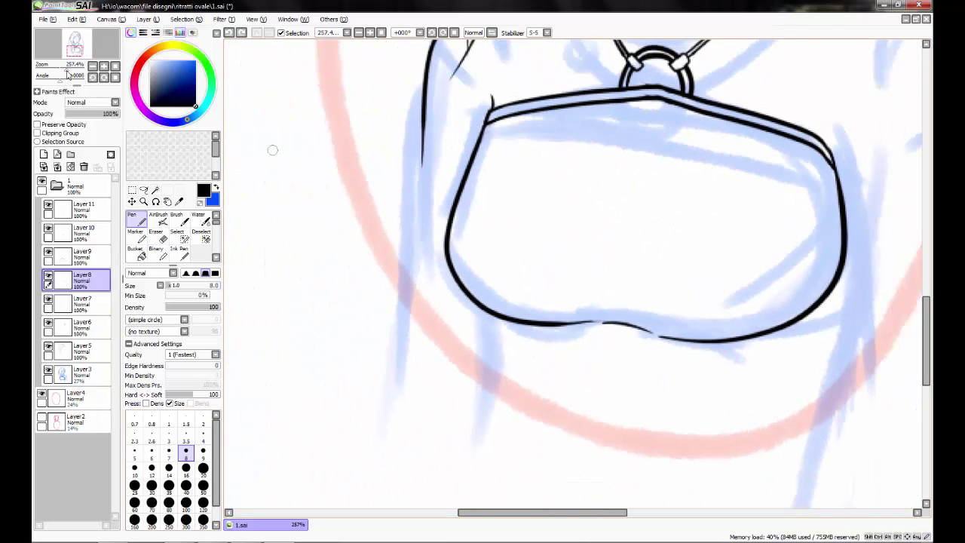
pyautogui.moveTo(417, 117); pyautogui.dragTo(413, 157)
pyautogui.moveTo(413, 232); pyautogui.dragTo(399, 470)
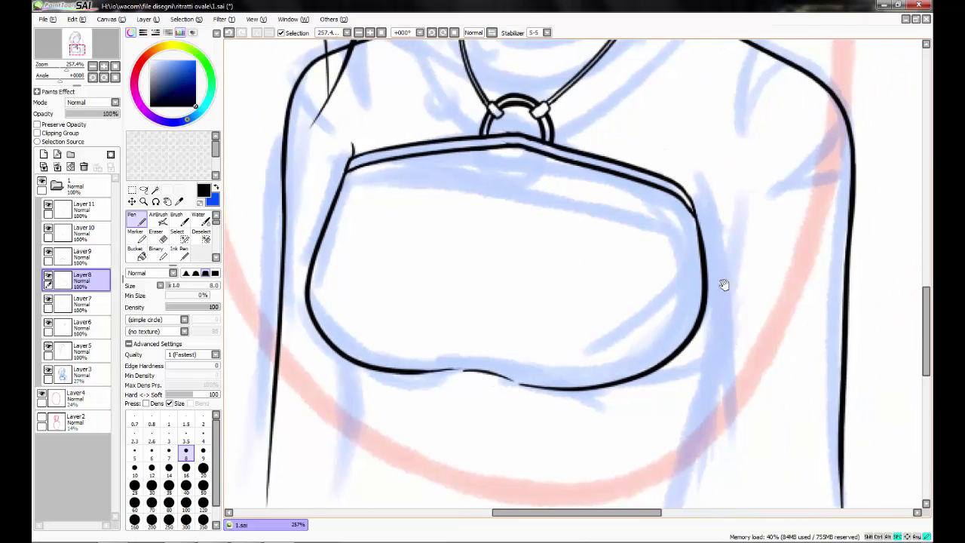
# - Ink the pouch's right edge and the right side of the torso down the body
pyautogui.moveTo(754, 226); pyautogui.dragTo(584, 264)
pyautogui.moveTo(653, 166); pyautogui.dragTo(670, 309)
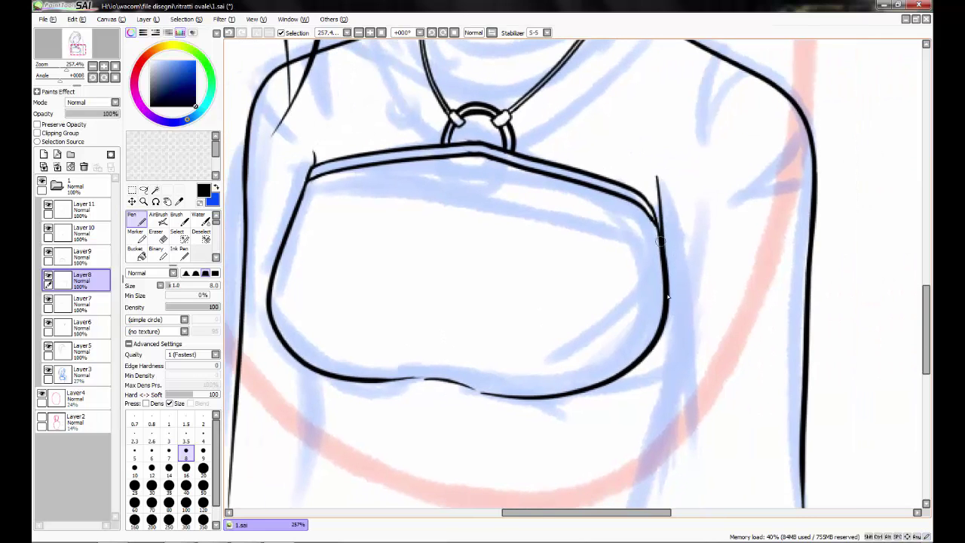
pyautogui.press('e')
pyautogui.press('n')
pyautogui.moveTo(477, 364); pyautogui.dragTo(502, 281)
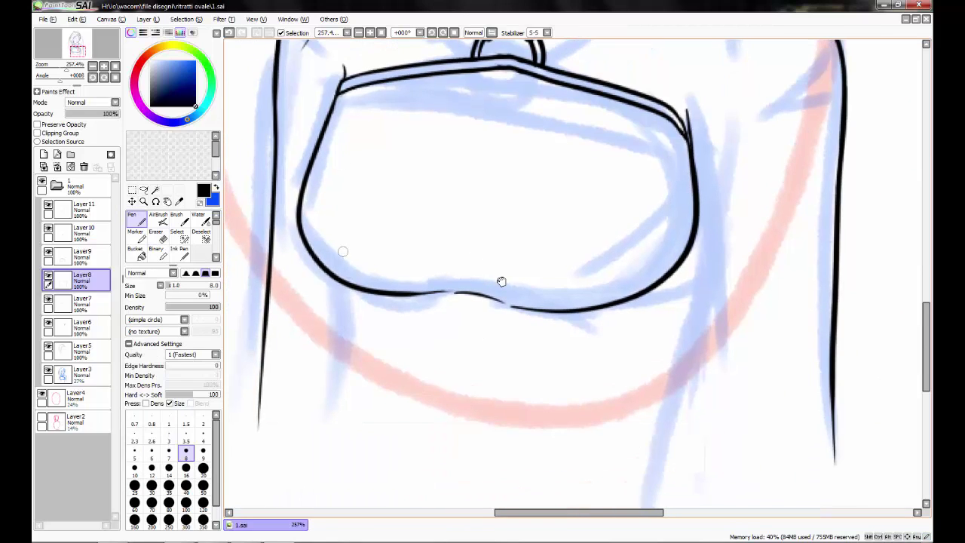
pyautogui.hotkey('ctrl', 'z')
pyautogui.moveTo(341, 245); pyautogui.dragTo(350, 343)
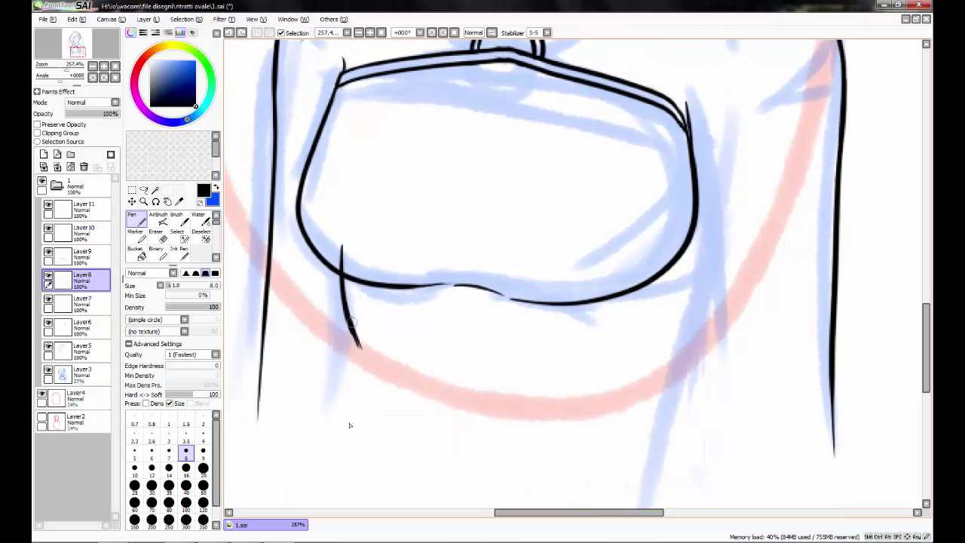
pyautogui.hotkey('ctrl', 'z')
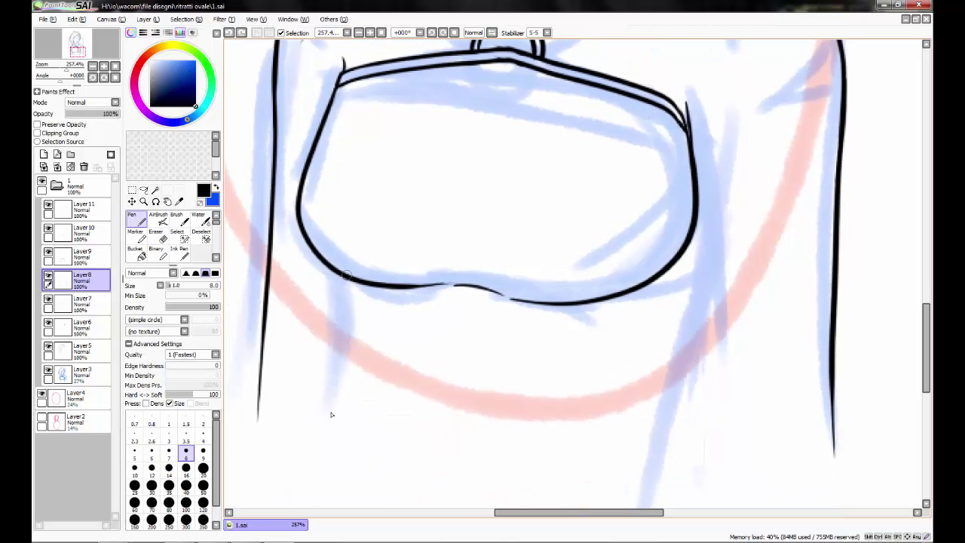
pyautogui.scroll(-2, 600, 370)
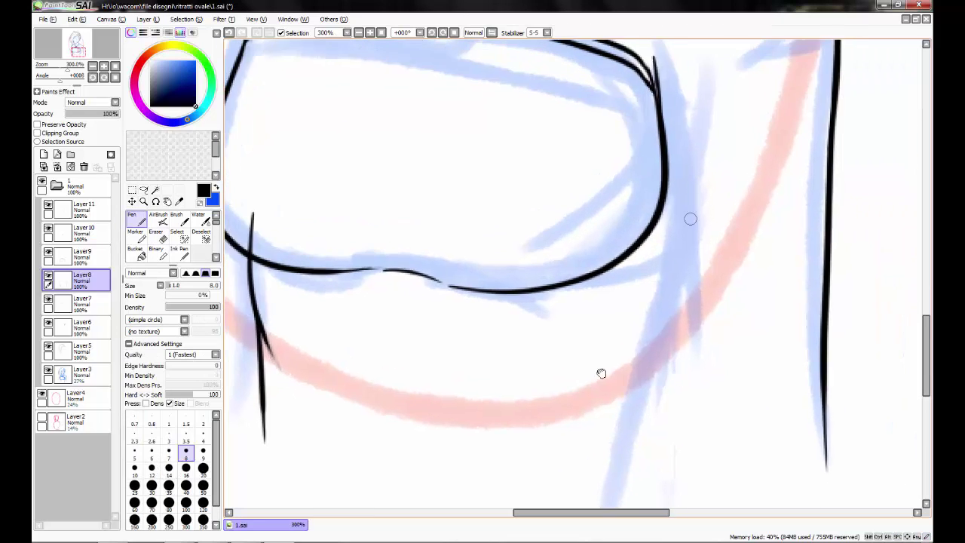
pyautogui.moveTo(601, 370); pyautogui.dragTo(655, 227)
pyautogui.moveTo(631, 278); pyautogui.dragTo(594, 497)
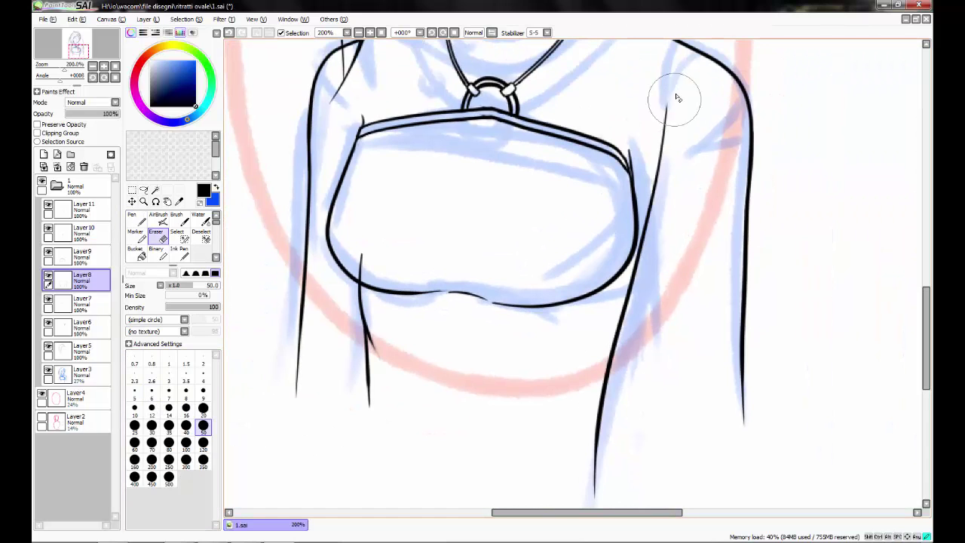
pyautogui.moveTo(629, 149); pyautogui.dragTo(650, 456)
# - Lasso the right chest line and cut-paste it onto its own layer for adjusting
pyautogui.press('a')
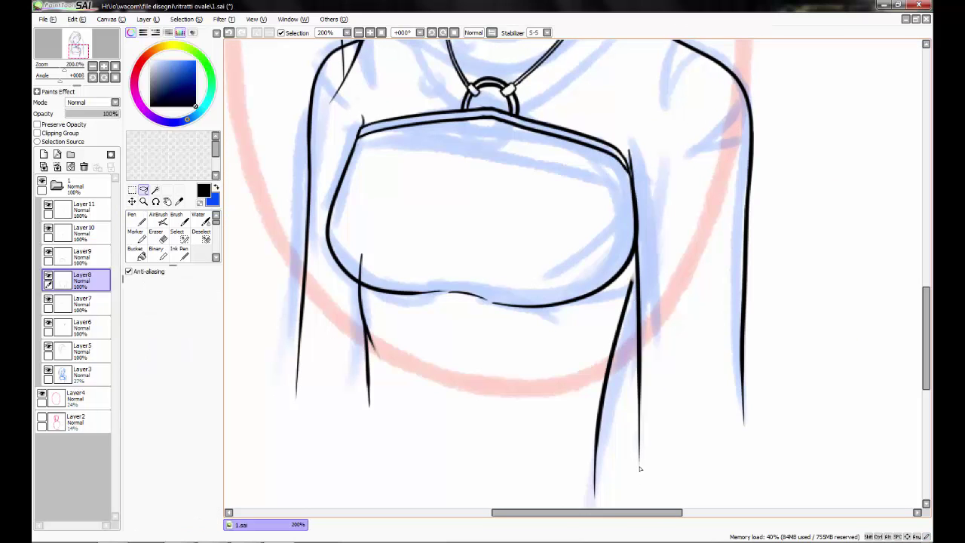
pyautogui.moveTo(637, 462); pyautogui.dragTo(625, 274)
pyautogui.hotkey('ctrl', 'x')
pyautogui.hotkey('ctrl', 'v')
pyautogui.press('Home')
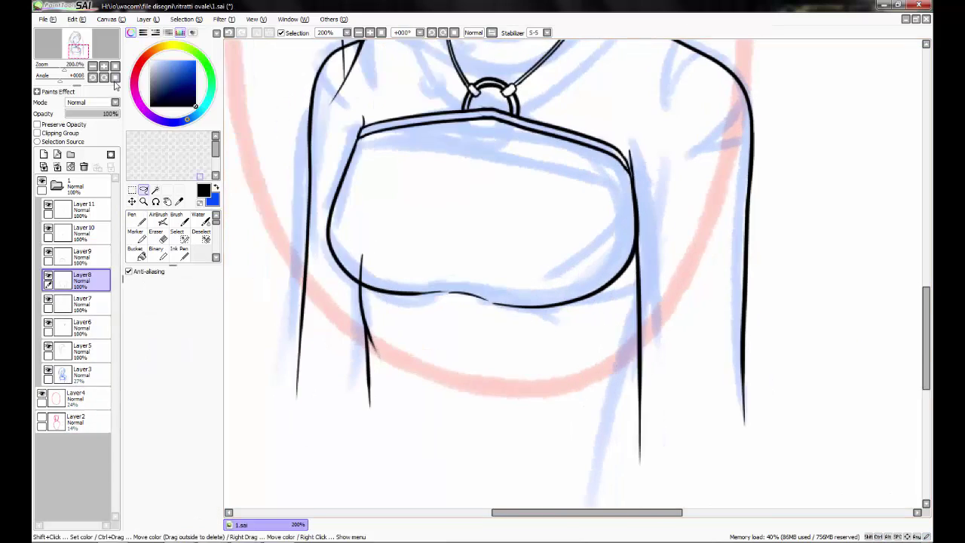
pyautogui.press('n')
pyautogui.press('-')
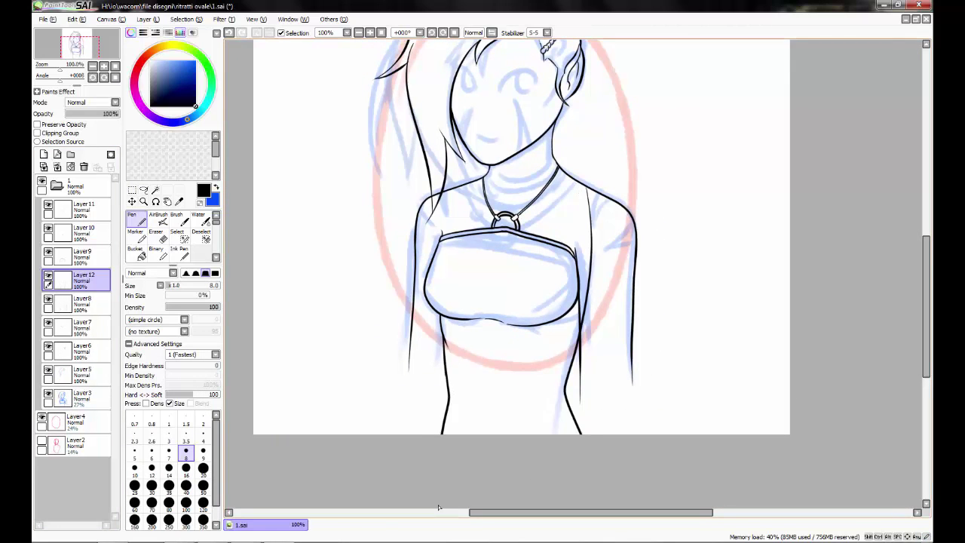
pyautogui.press('+')
# - On Layer8, select and reposition the right shoulder and arm line, then commit it
pyautogui.scroll(-2, 544, 319)
pyautogui.click(79, 304)
pyautogui.press('a')
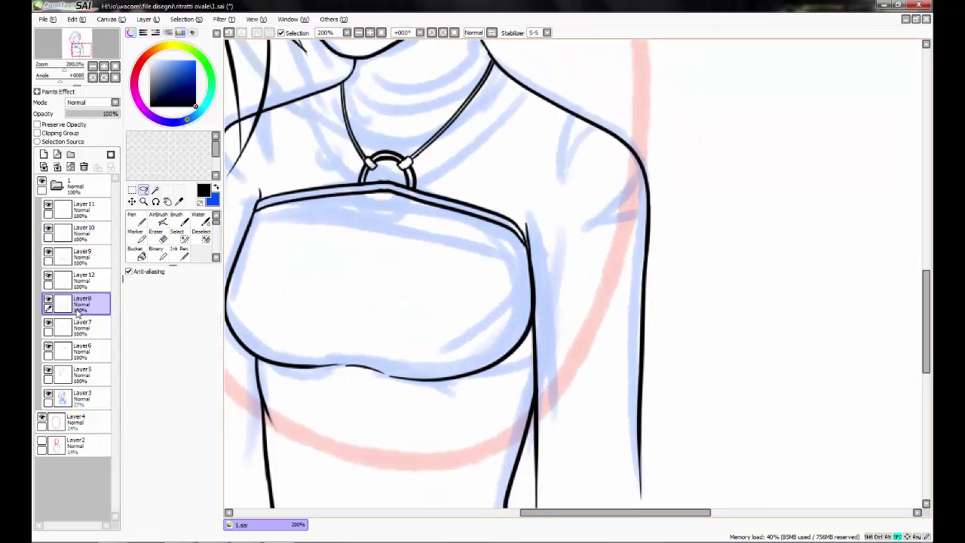
pyautogui.press('-')
pyautogui.moveTo(512, 119); pyautogui.dragTo(593, 234)
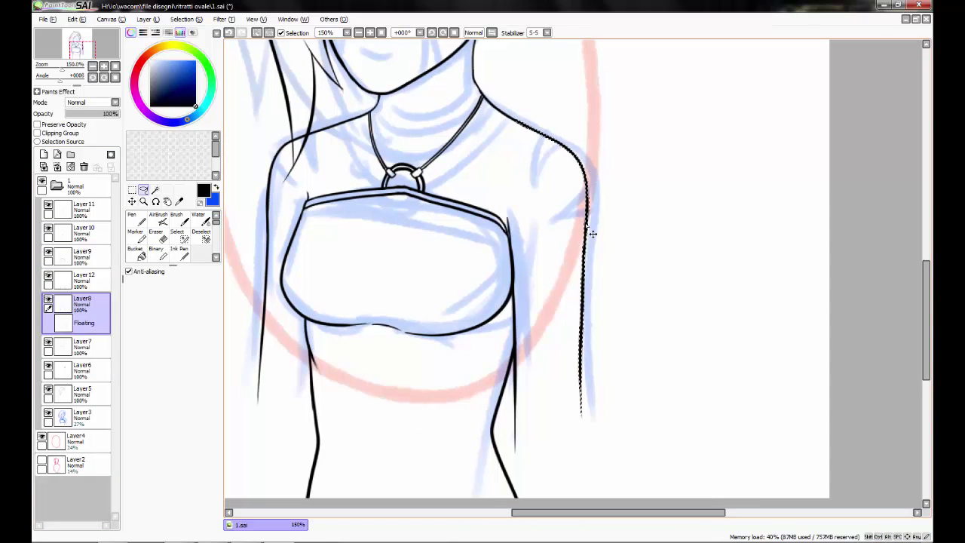
pyautogui.press('e')
pyautogui.moveTo(398, 241); pyautogui.dragTo(402, 439)
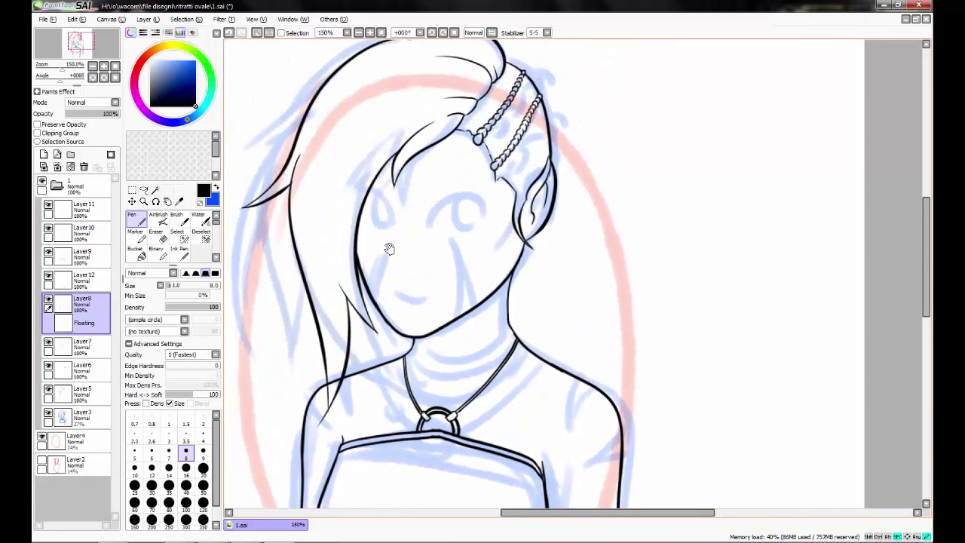
pyautogui.hotkey('ctrl', 'd')
# - Trim the left shoulder's overlapping lines on Layer5 and add new Layer13
pyautogui.scroll(4, 339, 362)
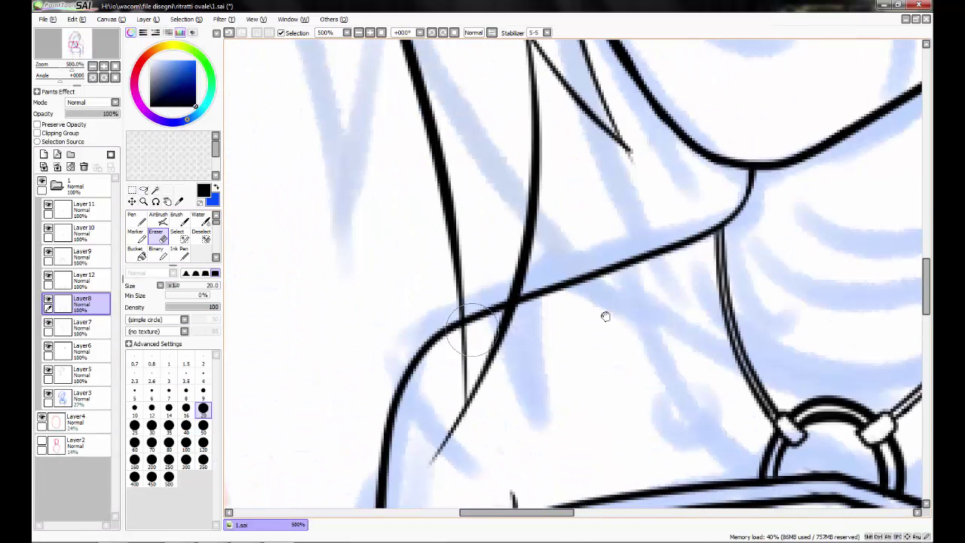
pyautogui.click(83, 372)
pyautogui.press('n')
pyautogui.press('e')
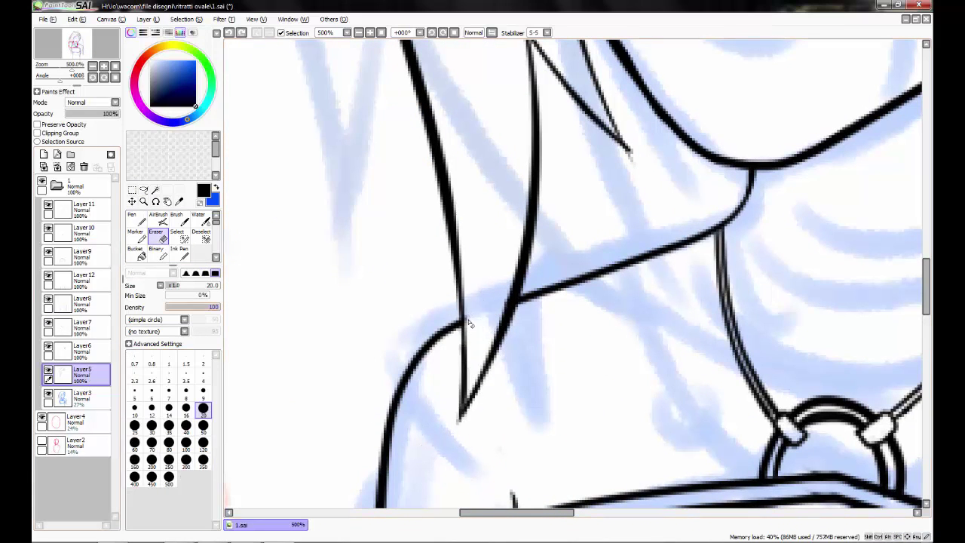
pyautogui.scroll(-3, 476, 323)
pyautogui.click(43, 155)
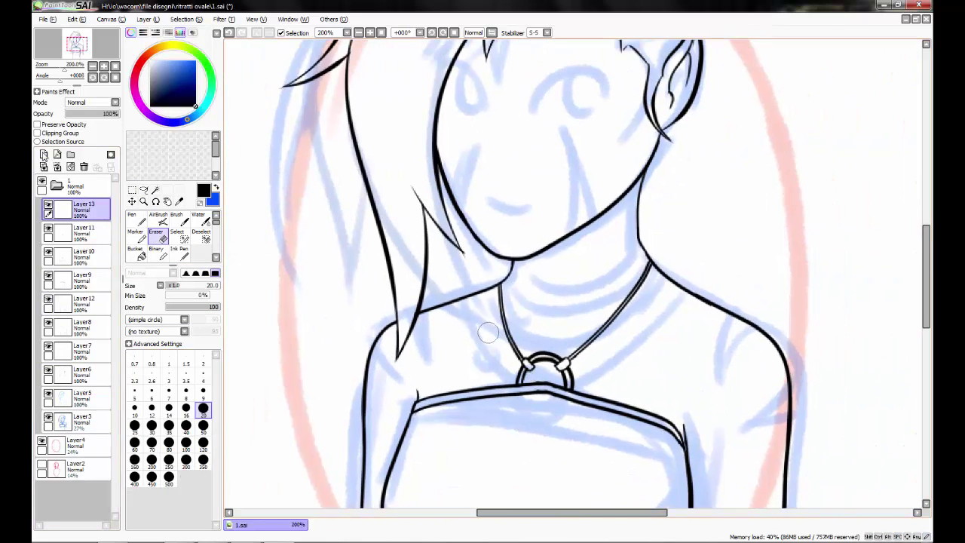
# - On Layer13, ink a hair strand across the forehead
pyautogui.scroll(-2, 502, 454)
pyautogui.scroll(4, 495, 354)
pyautogui.press('n')
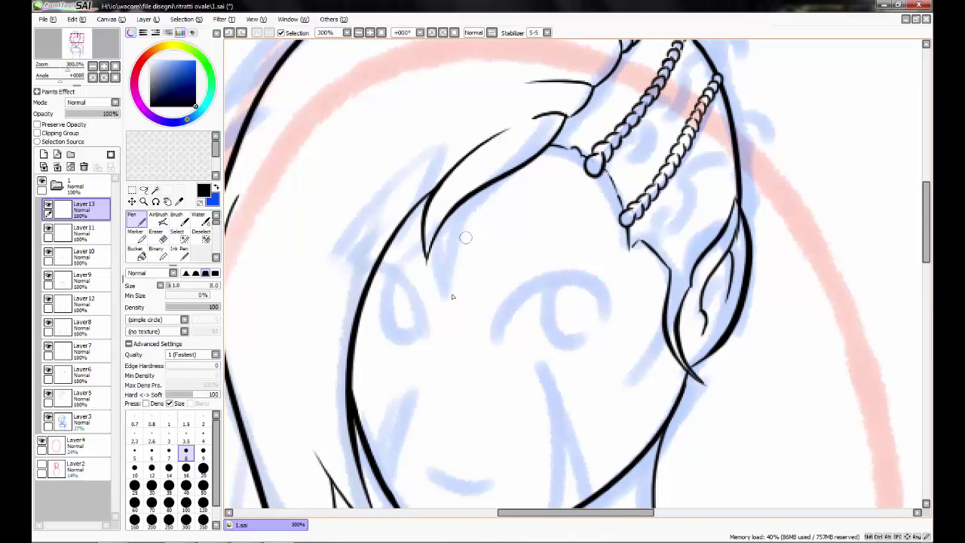
pyautogui.click(89, 469)
pyautogui.click(75, 210)
pyautogui.moveTo(497, 181); pyautogui.dragTo(454, 289)
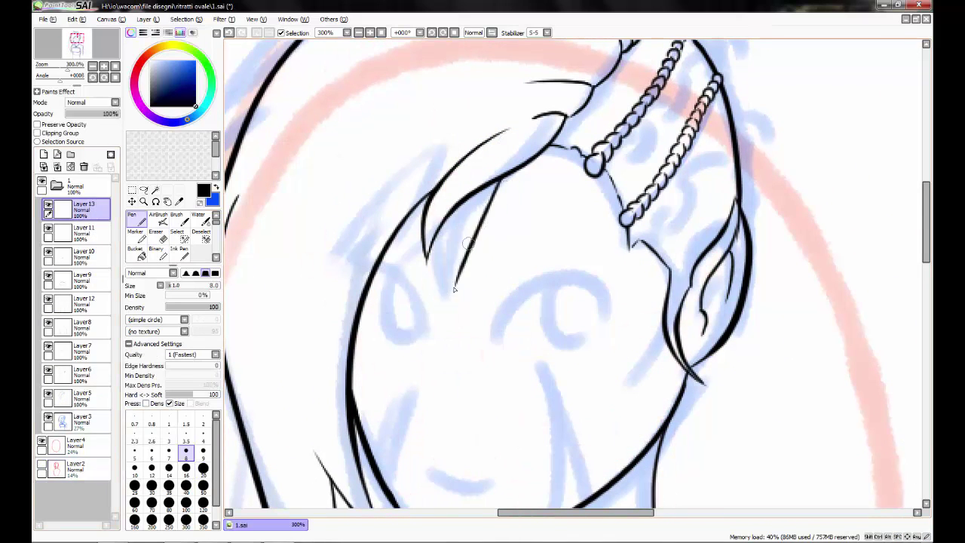
# - Ink hair strands along the cheek, a short shoulder curve, and over the left shoulder
pyautogui.scroll(-3, 454, 290)
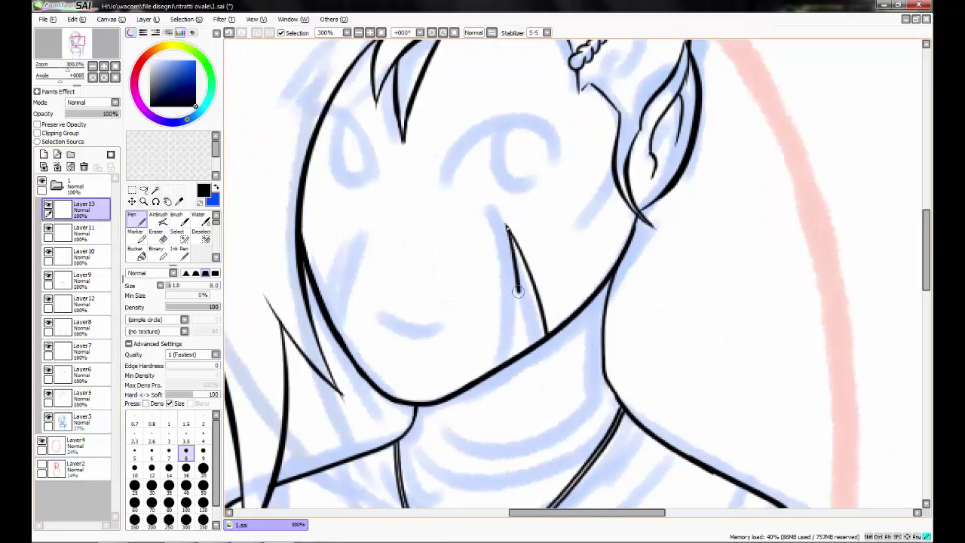
pyautogui.scroll(2, 302, 301)
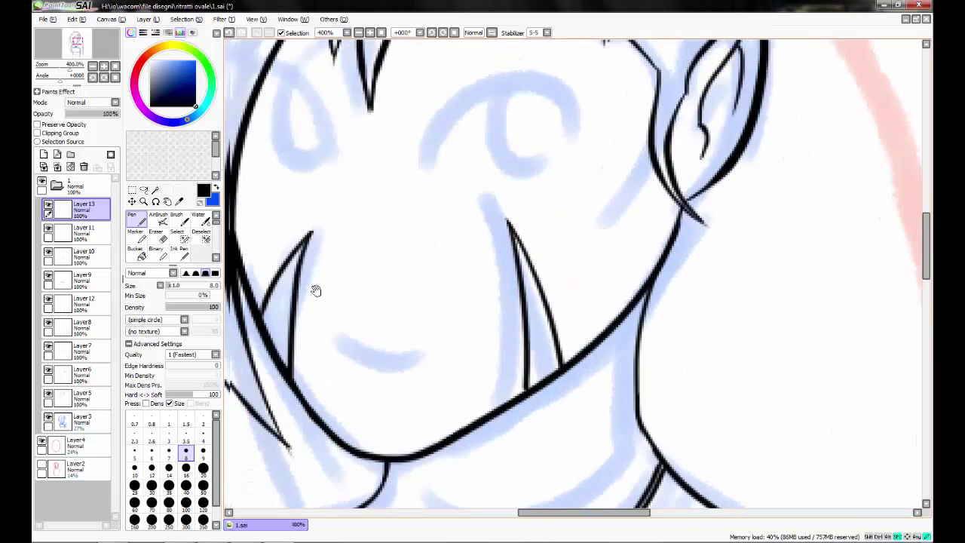
pyautogui.scroll(-1, 385, 388)
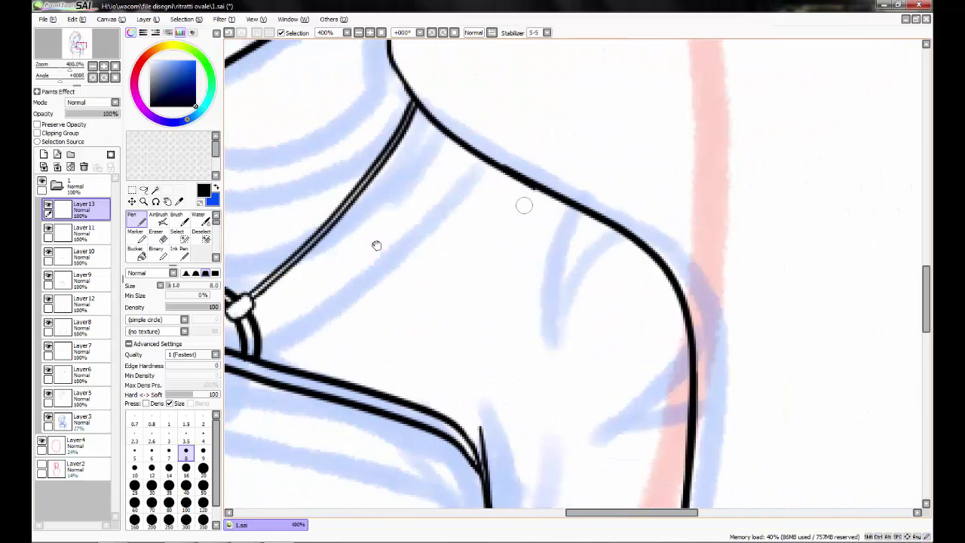
pyautogui.moveTo(564, 204); pyautogui.dragTo(547, 345)
pyautogui.moveTo(652, 239)
pyautogui.mouseDown()
pyautogui.moveTo(612, 281)
pyautogui.moveTo(463, 238)
pyautogui.mouseUp()
pyautogui.moveTo(434, 198); pyautogui.dragTo(445, 315)
pyautogui.moveTo(422, 246); pyautogui.dragTo(503, 283)
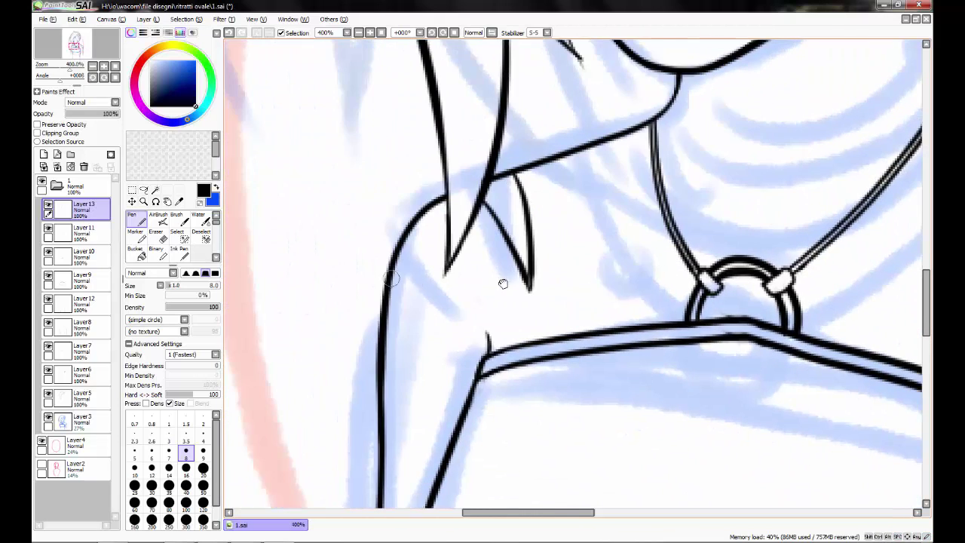
# - Add Layer14 above the hair for drawing the mouth
pyautogui.scroll(-2, 545, 307)
pyautogui.scroll(-3, 578, 293)
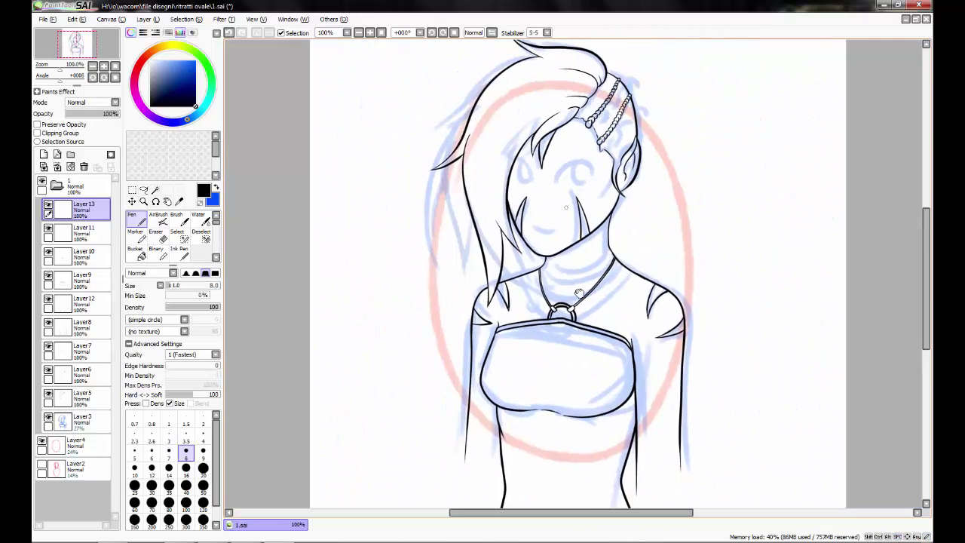
pyautogui.scroll(3, 578, 293)
pyautogui.press('e')
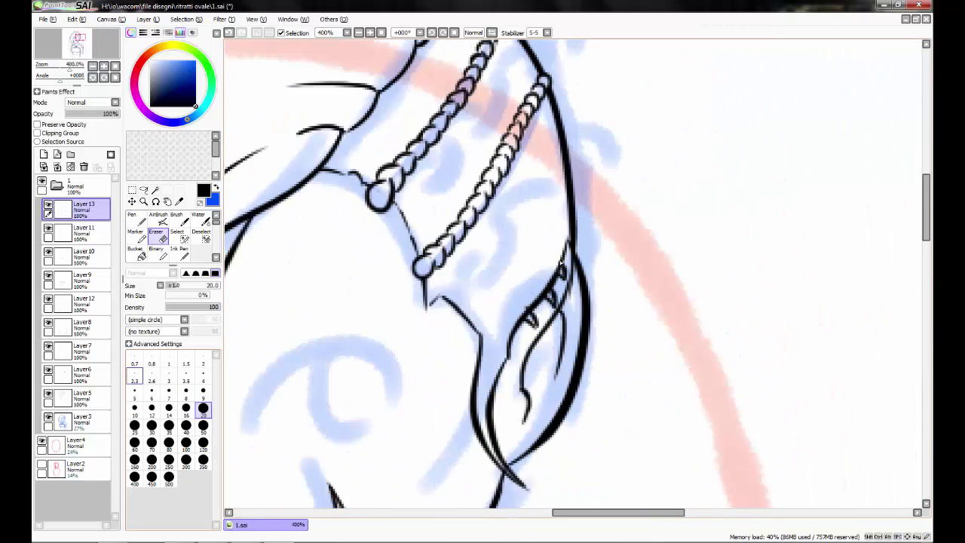
pyautogui.scroll(-1, 530, 316)
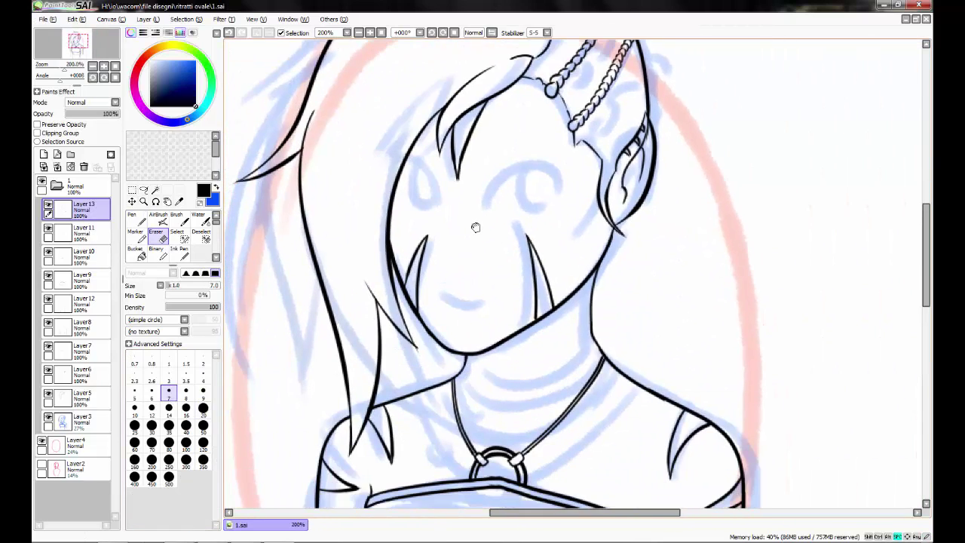
pyautogui.click(43, 154)
pyautogui.scroll(2, 461, 298)
# - Ink the mouth line and a short stroke above it, erasing the stray part
pyautogui.press('n')
pyautogui.moveTo(352, 287); pyautogui.dragTo(503, 281)
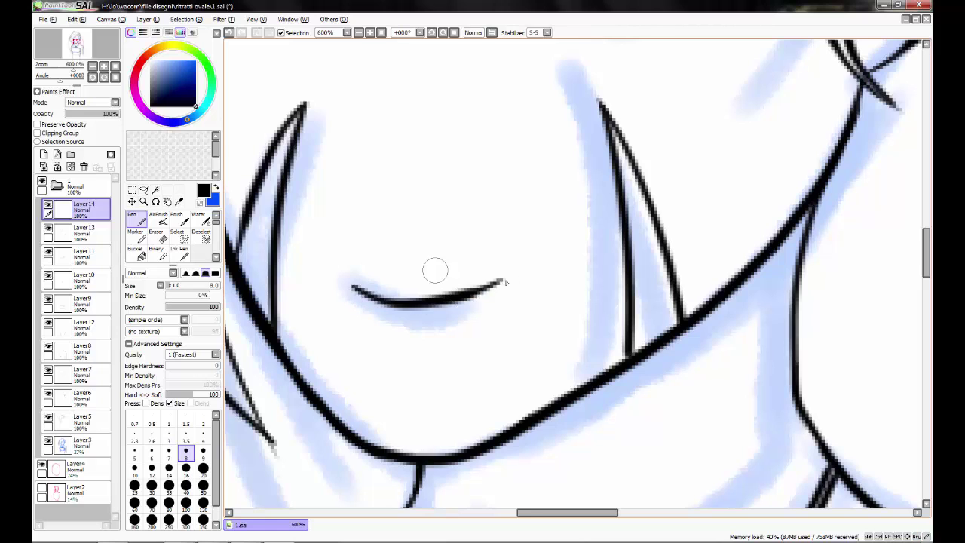
pyautogui.moveTo(466, 80); pyautogui.dragTo(495, 260)
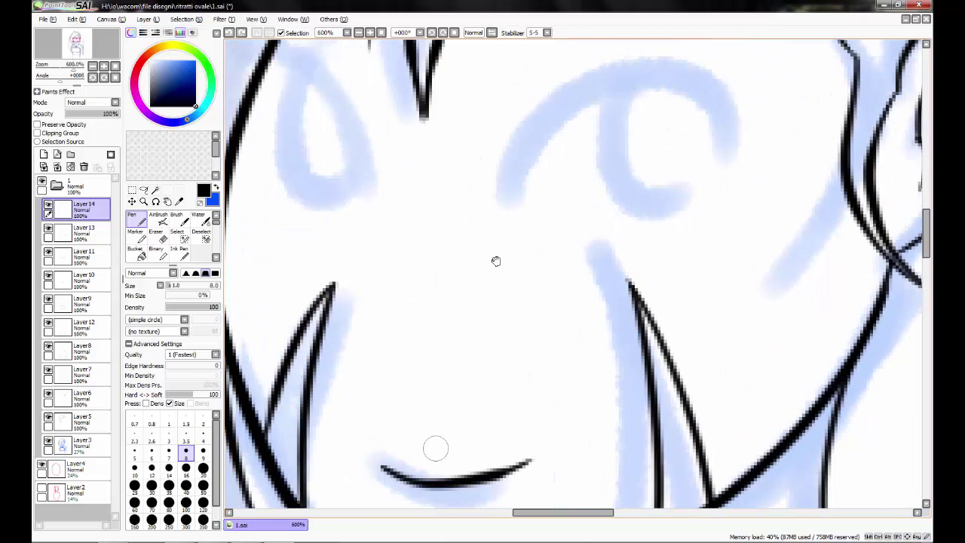
pyautogui.hotkey('ctrl', 'z')
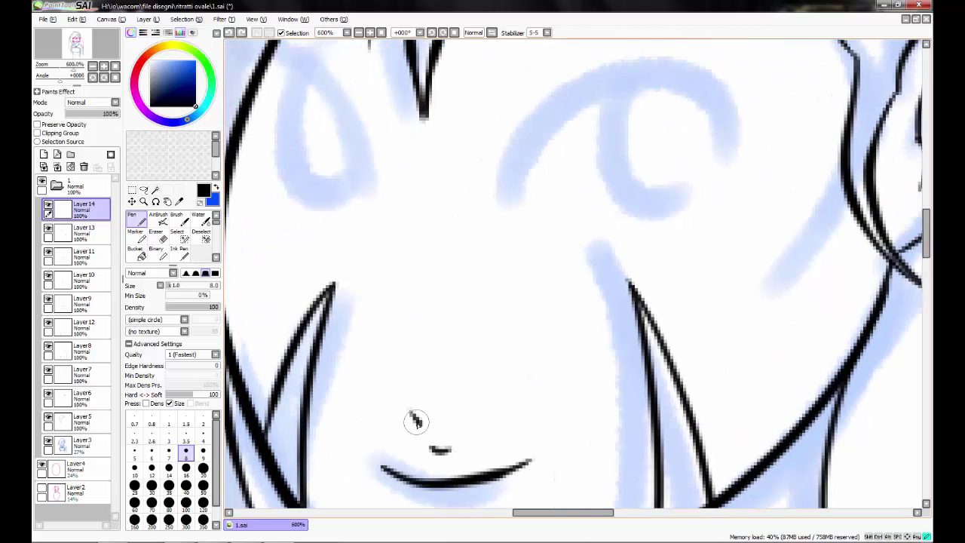
pyautogui.moveTo(420, 419); pyautogui.dragTo(392, 358)
pyautogui.scroll(-1, 472, 287)
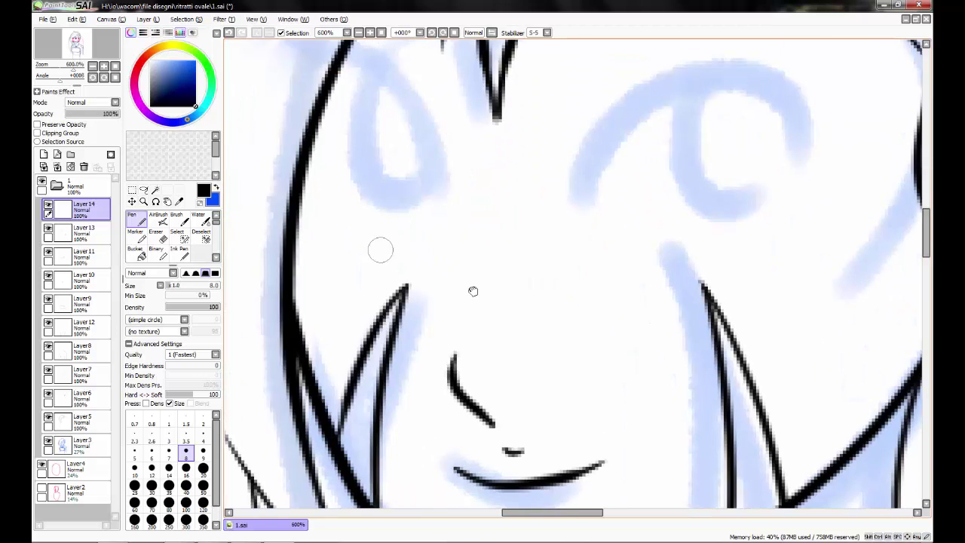
pyautogui.scroll(-1, 472, 286)
pyautogui.press('e')
pyautogui.moveTo(497, 335); pyautogui.dragTo(506, 360)
pyautogui.press('n')
# - Ink a closed black outline of the right eye
pyautogui.moveTo(591, 278); pyautogui.dragTo(508, 376)
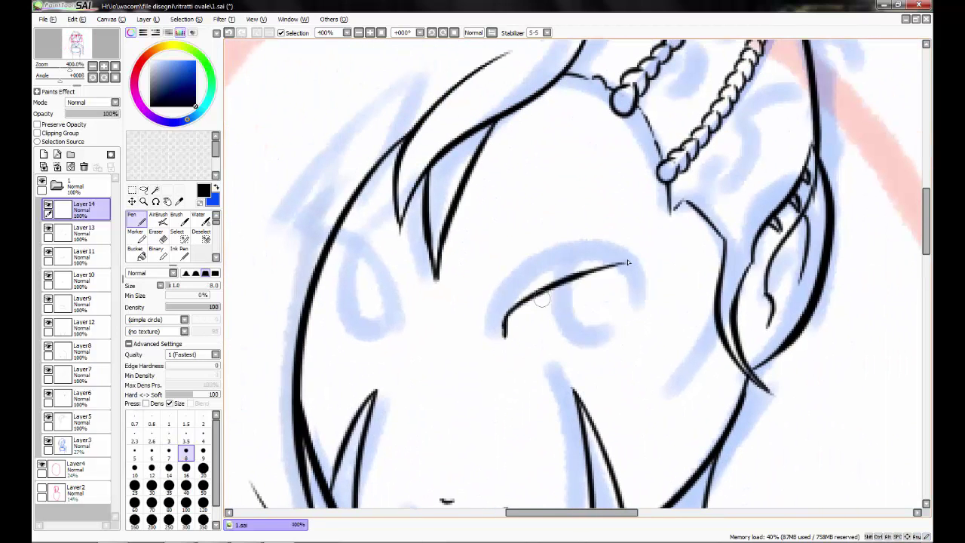
pyautogui.hotkey('ctrl', 'z')
pyautogui.moveTo(504, 337); pyautogui.dragTo(531, 354)
pyautogui.scroll(1, 501, 339)
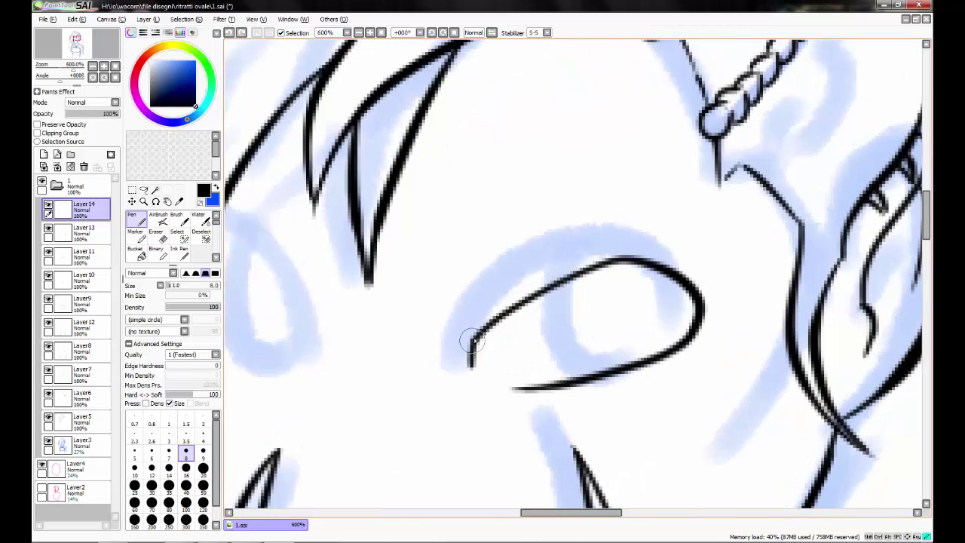
pyautogui.scroll(-3, 526, 392)
pyautogui.scroll(-4, 435, 324)
pyautogui.scroll(6, 472, 303)
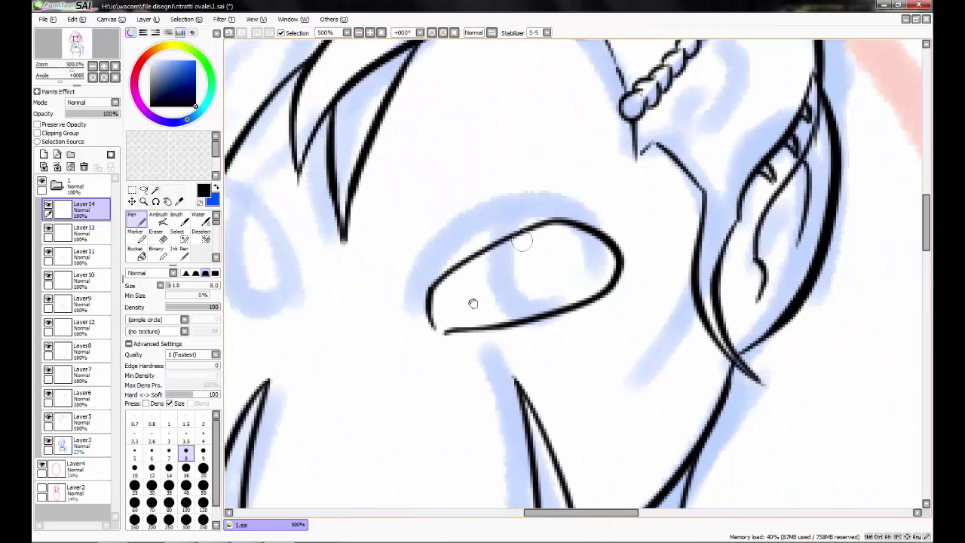
# - Ink the long eyebrow stroke, the curved left-eye line and two short strokes beside it
pyautogui.moveTo(550, 323); pyautogui.dragTo(641, 339)
pyautogui.moveTo(522, 238); pyautogui.dragTo(710, 159)
pyautogui.moveTo(587, 227); pyautogui.dragTo(712, 236)
pyautogui.moveTo(336, 180); pyautogui.dragTo(527, 260)
pyautogui.moveTo(505, 331); pyautogui.dragTo(497, 285)
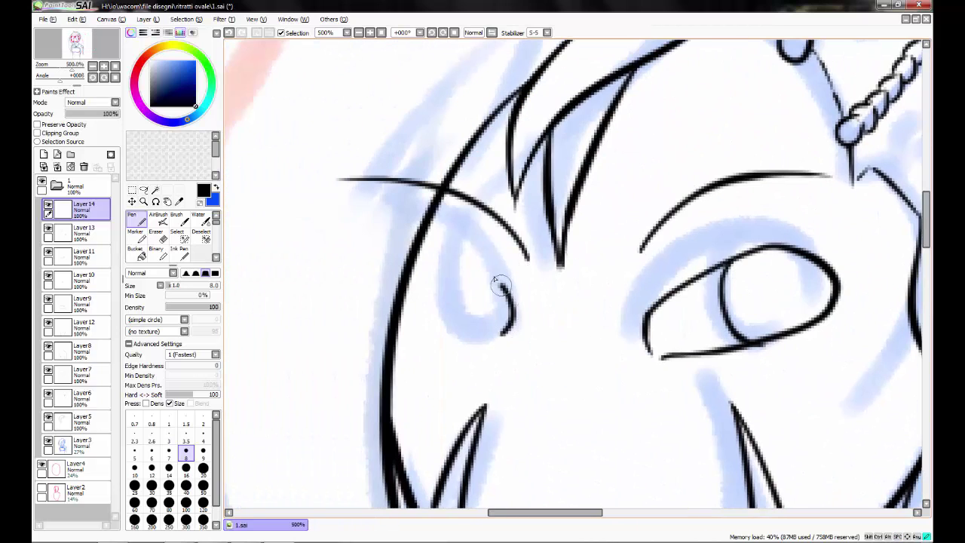
pyautogui.scroll(-4, 456, 336)
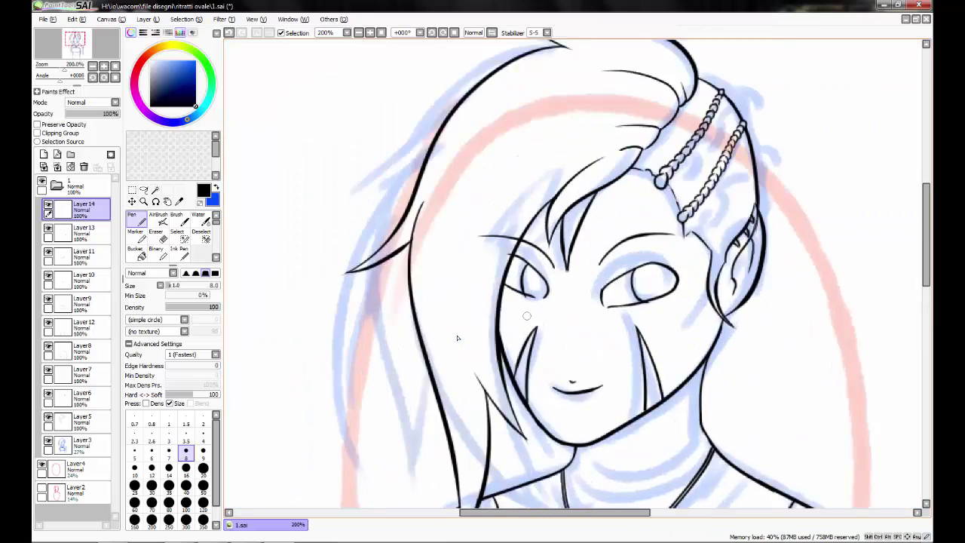
pyautogui.scroll(3, 512, 319)
# - Lasso-select the inked right eye and start a transform on it
pyautogui.press('l')
pyautogui.moveTo(678, 256); pyautogui.dragTo(584, 306)
pyautogui.hotkey('ctrl', 't')
# - Delete the selected eye strokes and clear the selection
pyautogui.press('Return')
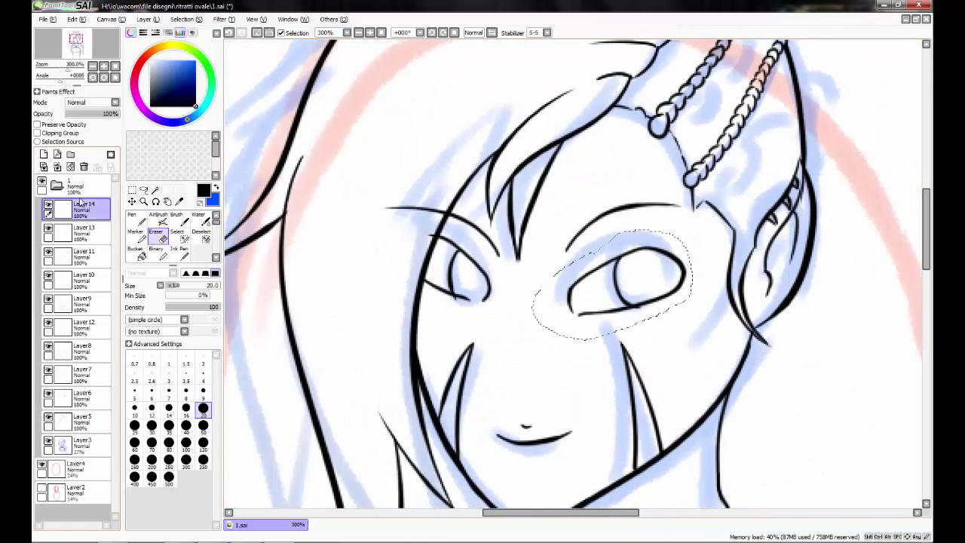
pyautogui.press('Delete')
pyautogui.click(187, 18)
pyautogui.click(184, 34)
# - Add a new layer above Layer 13 for the blue face re-sketch
pyautogui.press('n')
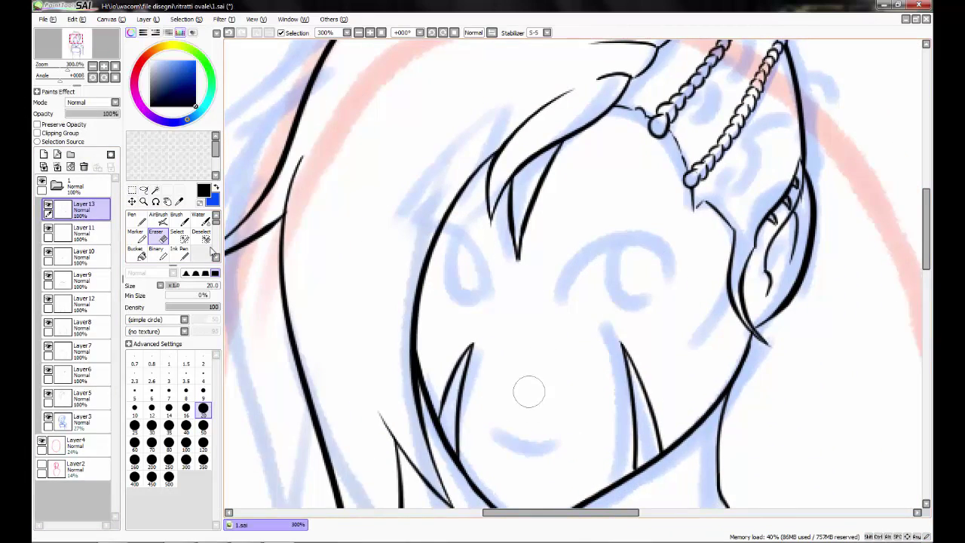
pyautogui.scroll(-4, 528, 390)
pyautogui.click(75, 397)
pyautogui.scroll(5, 467, 351)
pyautogui.scroll(-2, 481, 416)
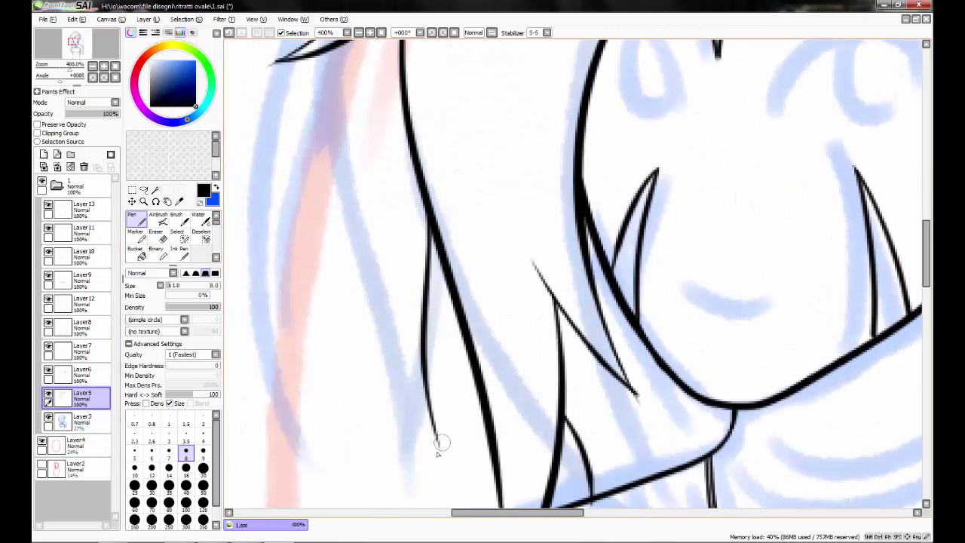
pyautogui.scroll(-2, 477, 355)
pyautogui.scroll(2, 476, 355)
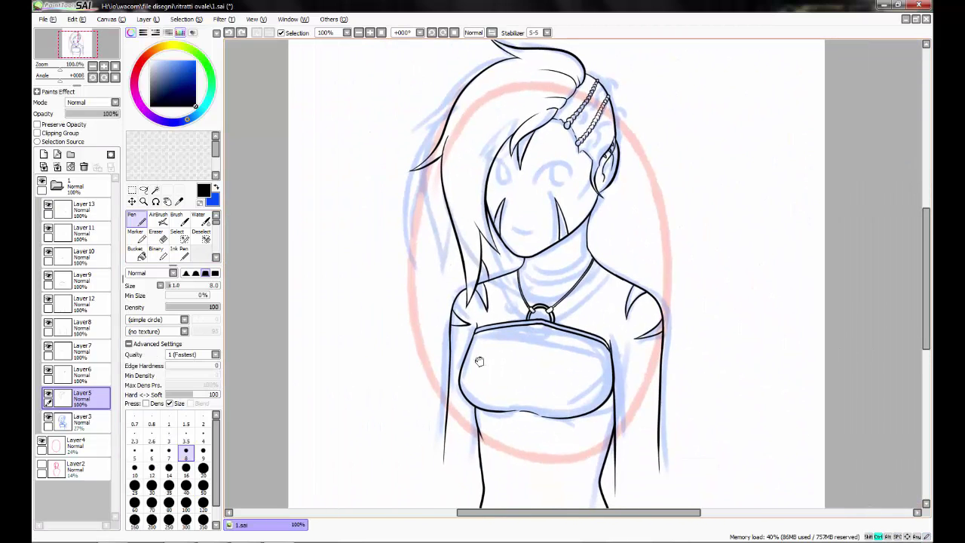
pyautogui.scroll(2, 570, 409)
pyautogui.scroll(2, 520, 241)
pyautogui.click(75, 208)
pyautogui.click(43, 155)
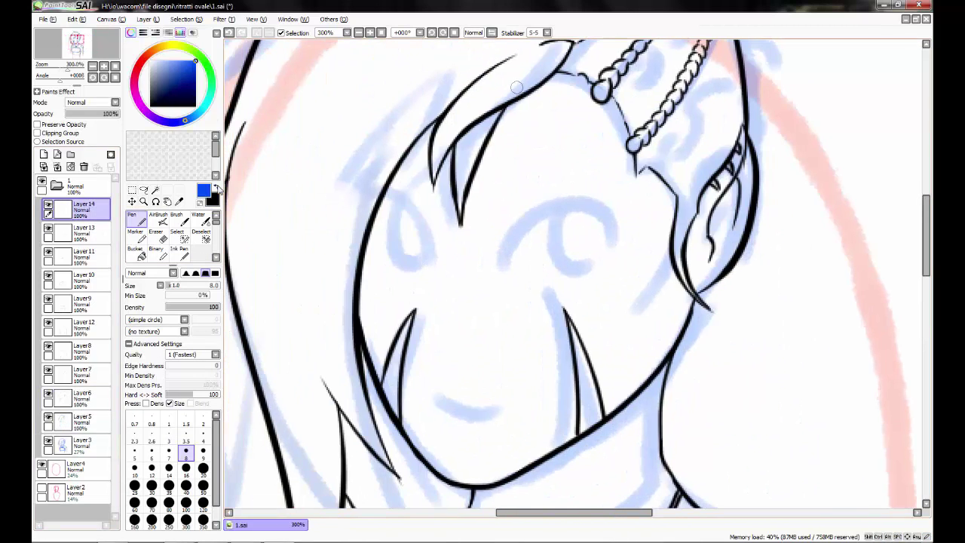
# - Draw a vertical blue guide line down the face, then erase it
pyautogui.scroll(-1, 433, 158)
pyautogui.moveTo(501, 51); pyautogui.dragTo(466, 445)
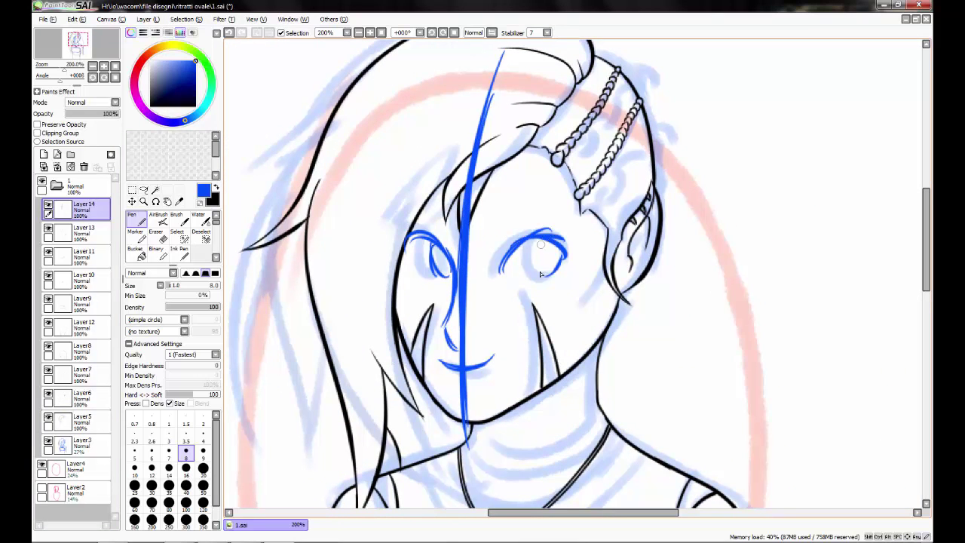
pyautogui.scroll(1, 447, 236)
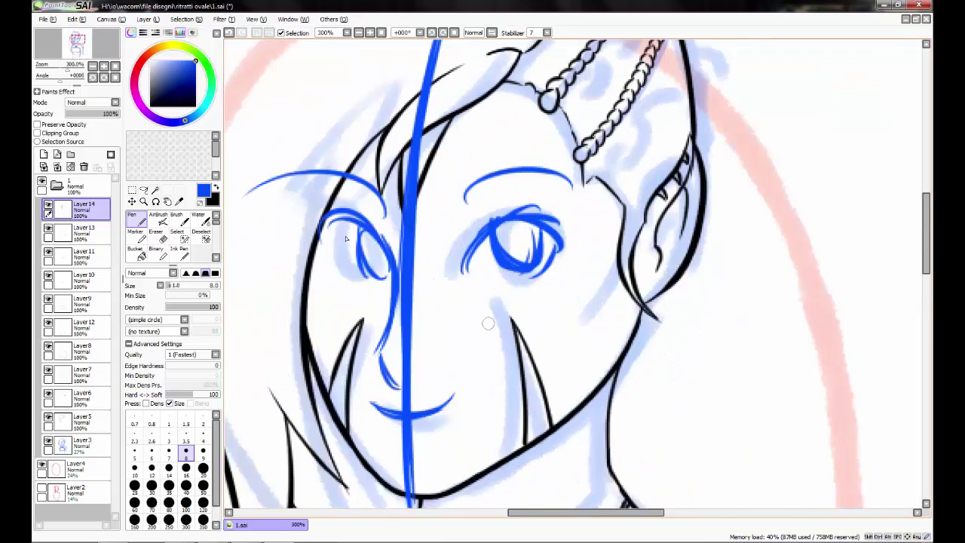
pyautogui.scroll(-1, 502, 405)
pyautogui.scroll(1, 502, 404)
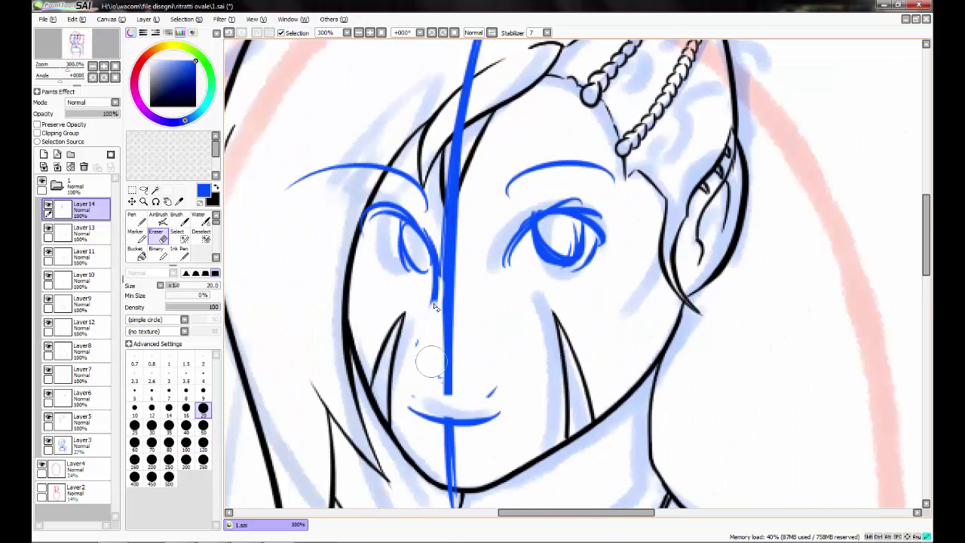
pyautogui.moveTo(452, 279); pyautogui.dragTo(441, 431)
pyautogui.scroll(1, 441, 430)
pyautogui.scroll(2, 513, 106)
pyautogui.scroll(-1, 528, 272)
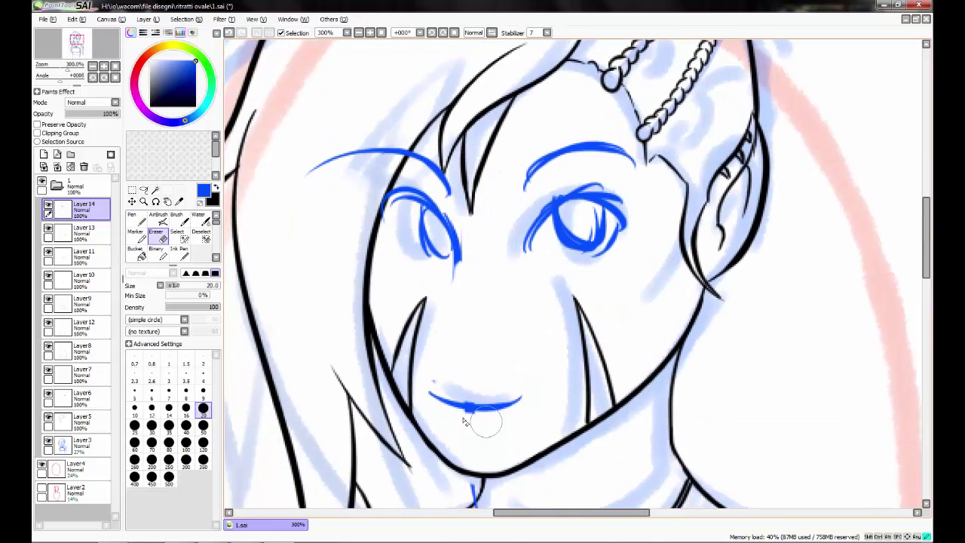
pyautogui.scroll(1, 452, 354)
# - Sketch the blue mouth strokes and mouth curve under the nose, tidying with the eraser
pyautogui.moveTo(446, 345); pyautogui.dragTo(457, 357)
pyautogui.scroll(-2, 487, 370)
pyautogui.scroll(2, 487, 370)
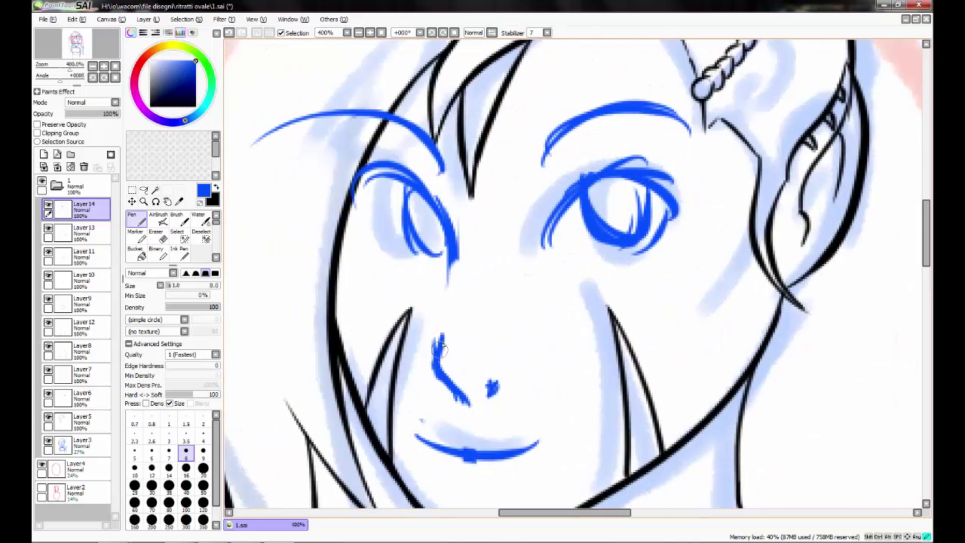
pyautogui.scroll(-2, 413, 269)
pyautogui.scroll(3, 413, 270)
pyautogui.press('e')
pyautogui.press('n')
pyautogui.hotkey('ctrl', 'z')
pyautogui.scroll(-2, 412, 270)
pyautogui.scroll(1, 475, 309)
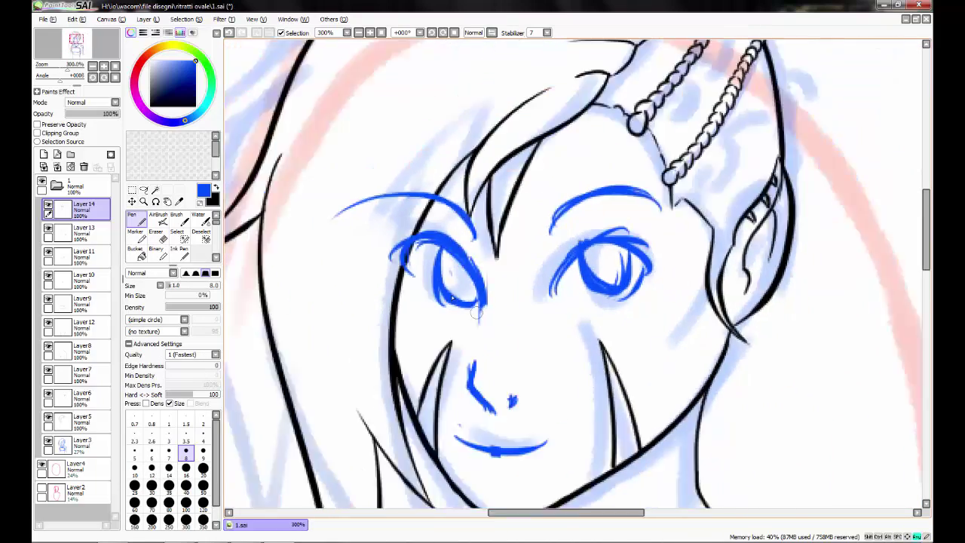
pyautogui.press('e')
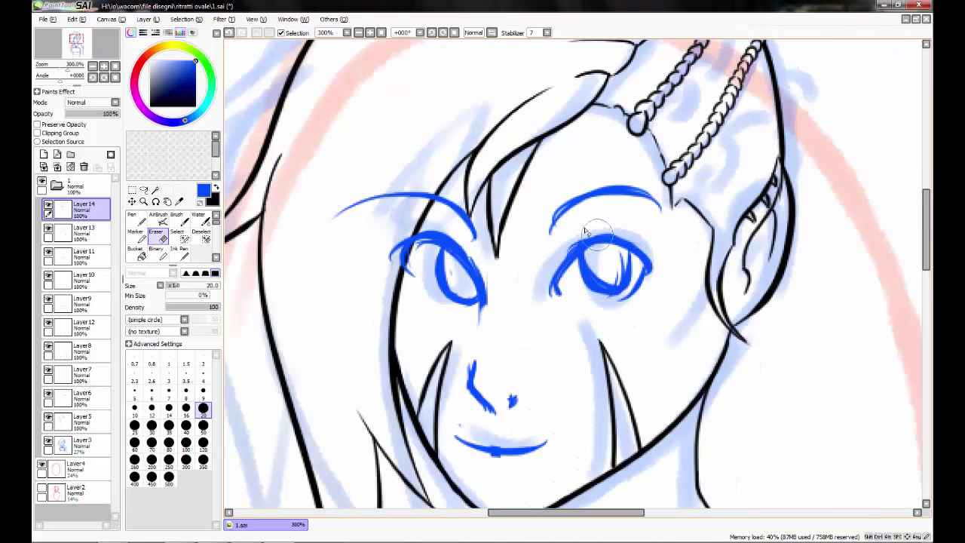
pyautogui.scroll(-2, 375, 173)
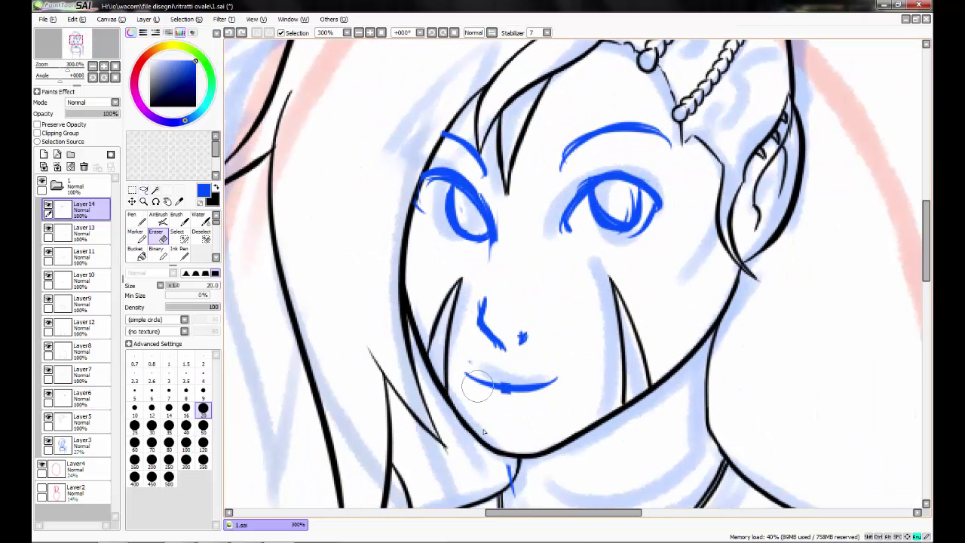
pyautogui.press('n')
pyautogui.moveTo(480, 378); pyautogui.dragTo(570, 381)
# - Fade the blue face sketch to 39% and add a new black-ink layer
pyautogui.moveTo(548, 233); pyautogui.dragTo(555, 289)
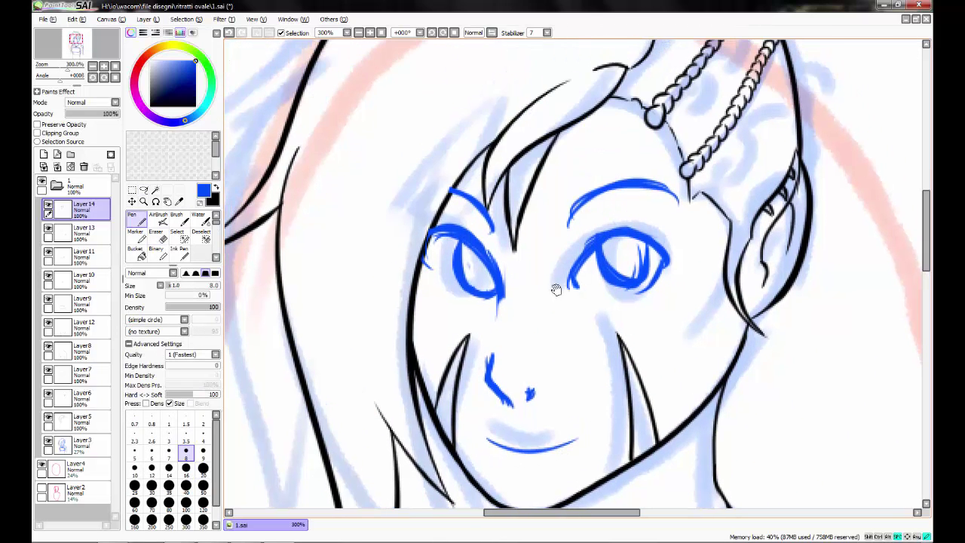
pyautogui.click(48, 440)
pyautogui.click(44, 153)
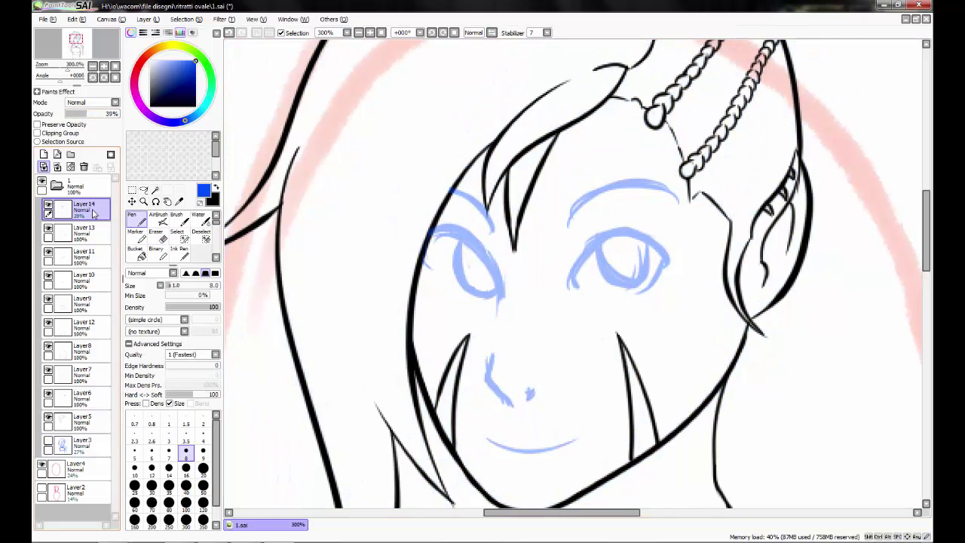
pyautogui.click(215, 187)
# - Ink the nose line in black with stabilizer S-3
pyautogui.click(531, 32)
pyautogui.click(543, 135)
pyautogui.scroll(2, 463, 243)
pyautogui.moveTo(471, 239)
pyautogui.mouseDown()
pyautogui.moveTo(497, 359)
pyautogui.moveTo(545, 398)
pyautogui.mouseUp()
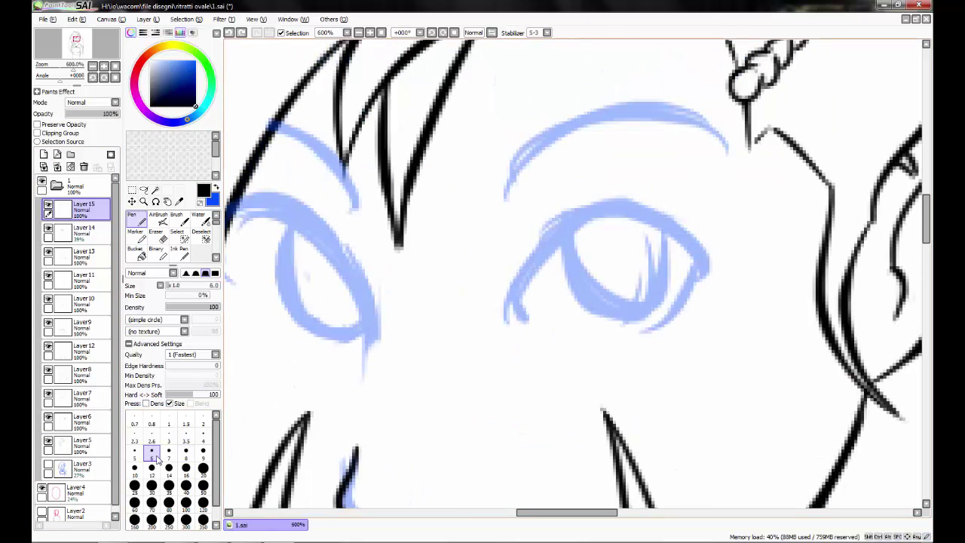
# - Ink the right eye's upper lid, round iris and inner edge with stabilizer S-4 to S-5
pyautogui.click(531, 32)
pyautogui.click(543, 145)
pyautogui.moveTo(531, 322); pyautogui.dragTo(676, 321)
pyautogui.moveTo(584, 241); pyautogui.dragTo(663, 227)
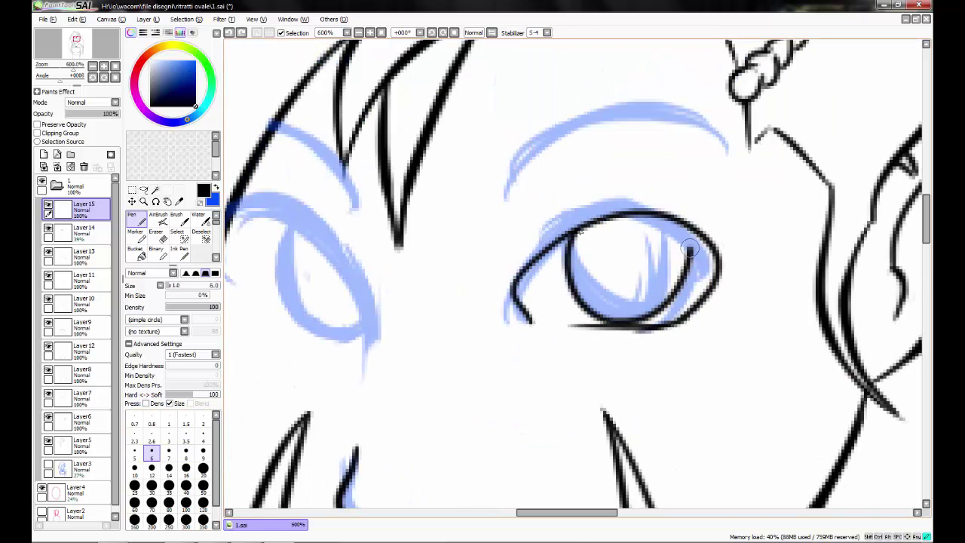
pyautogui.moveTo(504, 309); pyautogui.dragTo(570, 286)
pyautogui.click(531, 33)
pyautogui.click(543, 156)
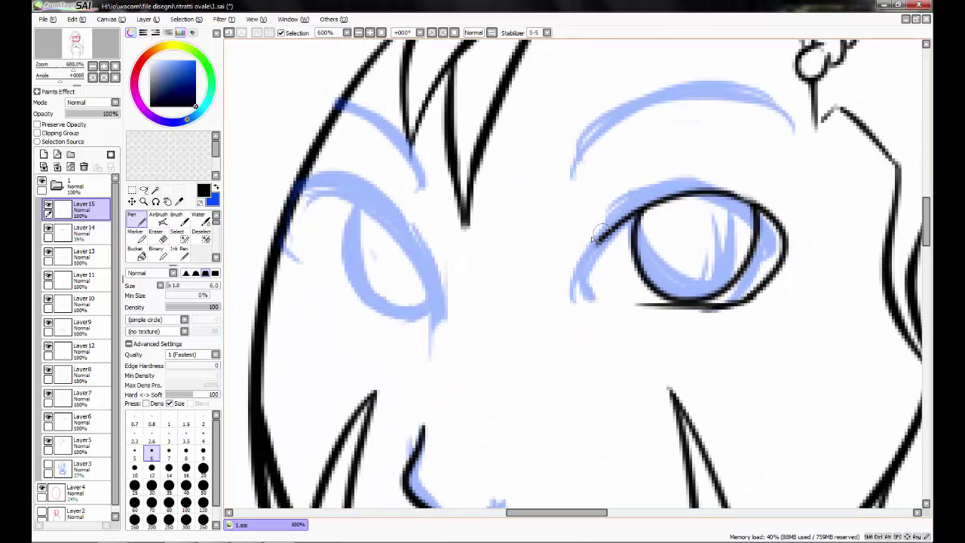
pyautogui.hotkey('ctrl', 'z')
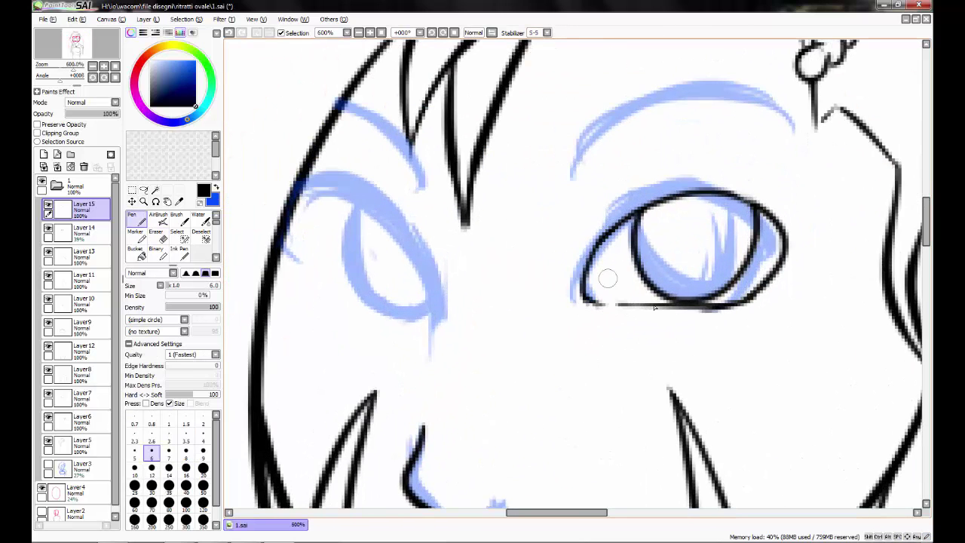
pyautogui.moveTo(607, 278); pyautogui.dragTo(562, 288)
pyautogui.moveTo(566, 250); pyautogui.dragTo(658, 199)
# - Ink the left eye's outer arc, upper lid and inner line
pyautogui.moveTo(732, 281); pyautogui.dragTo(829, 280)
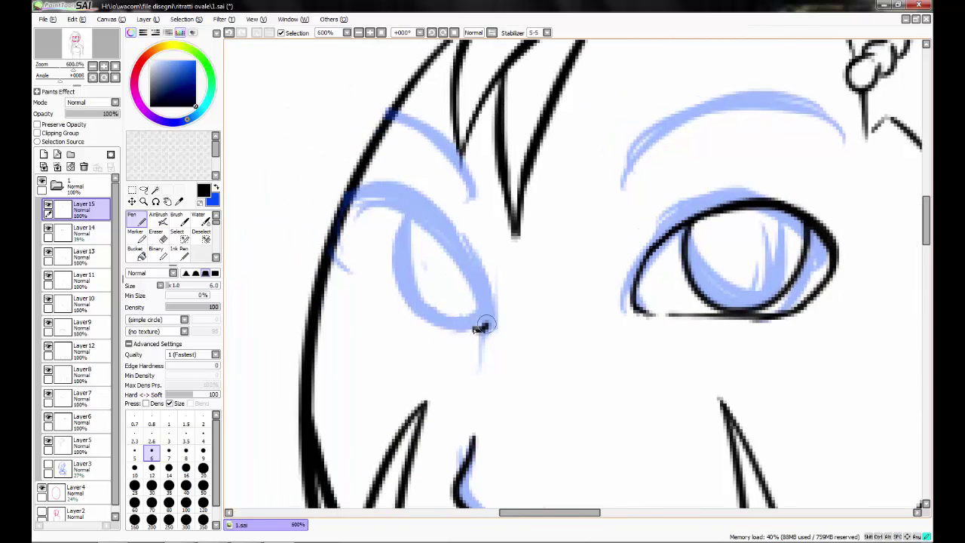
pyautogui.moveTo(404, 209); pyautogui.dragTo(486, 330)
pyautogui.moveTo(310, 202); pyautogui.dragTo(422, 213)
pyautogui.moveTo(404, 215); pyautogui.dragTo(407, 280)
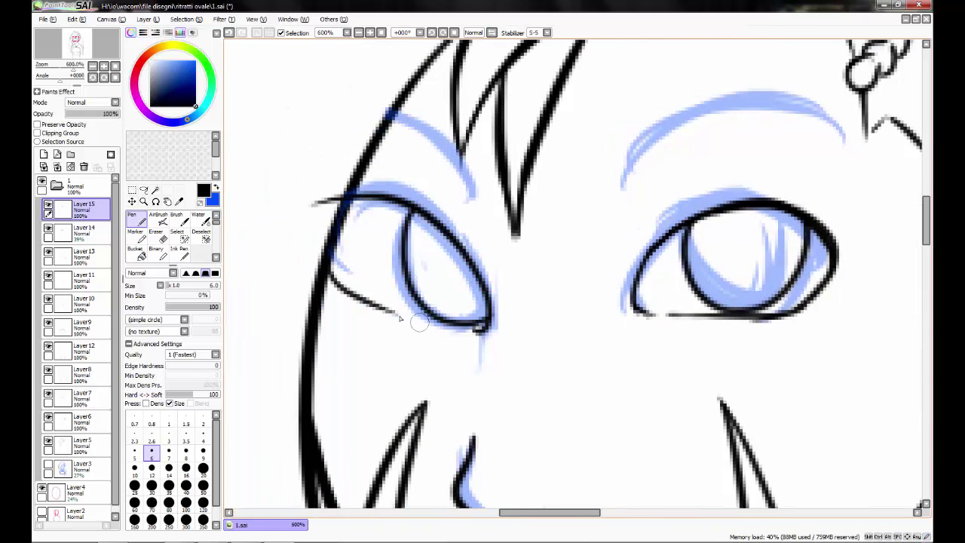
pyautogui.moveTo(452, 352); pyautogui.dragTo(374, 115)
pyautogui.scroll(-2, 398, 339)
# - Ink a black eyebrow stroke over the eyes
pyautogui.scroll(-3, 551, 402)
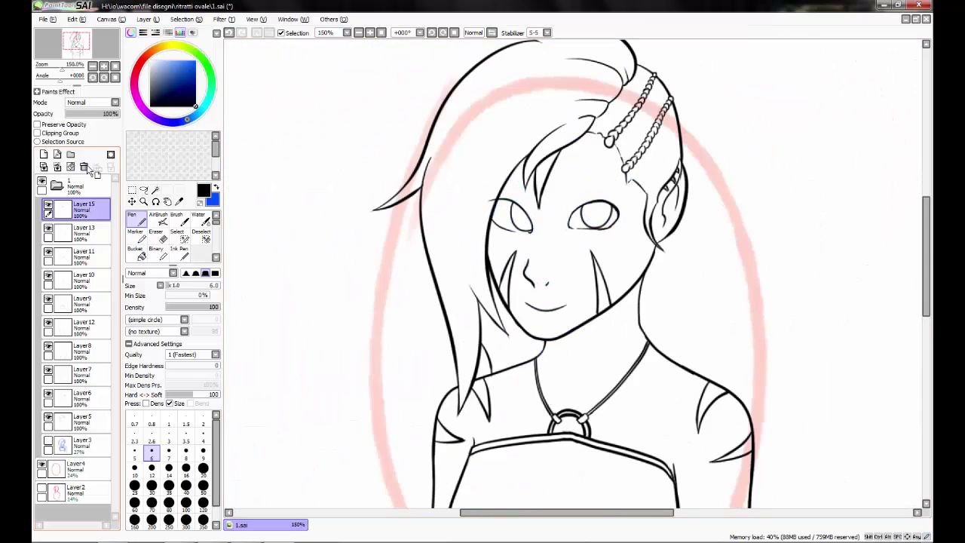
pyautogui.scroll(4, 550, 402)
pyautogui.moveTo(528, 226); pyautogui.dragTo(485, 367)
pyautogui.moveTo(513, 204); pyautogui.dragTo(667, 172)
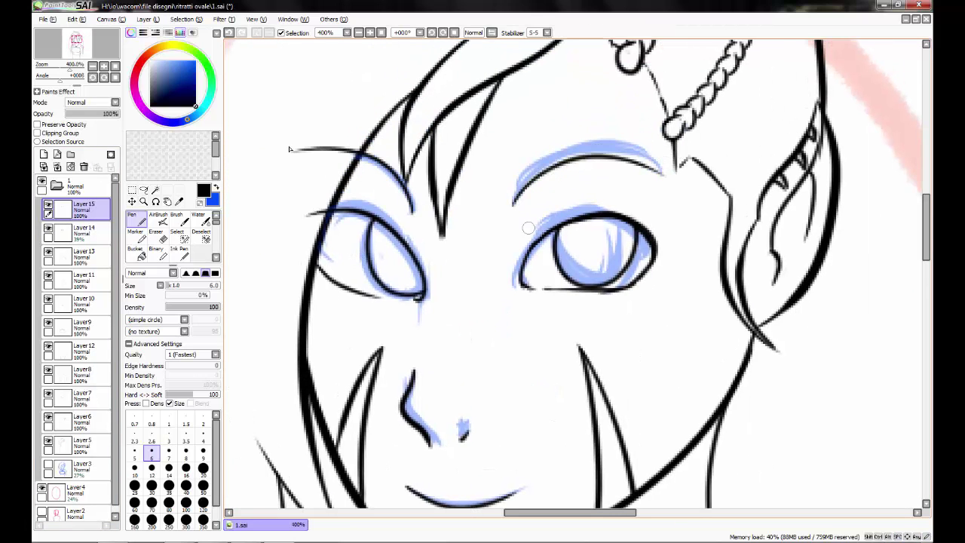
# - Set the blue eye guide layer to 35% opacity and hide it
pyautogui.press('e')
pyautogui.click(83, 229)
pyautogui.moveTo(98, 113); pyautogui.dragTo(64, 114)
pyautogui.press('Home')
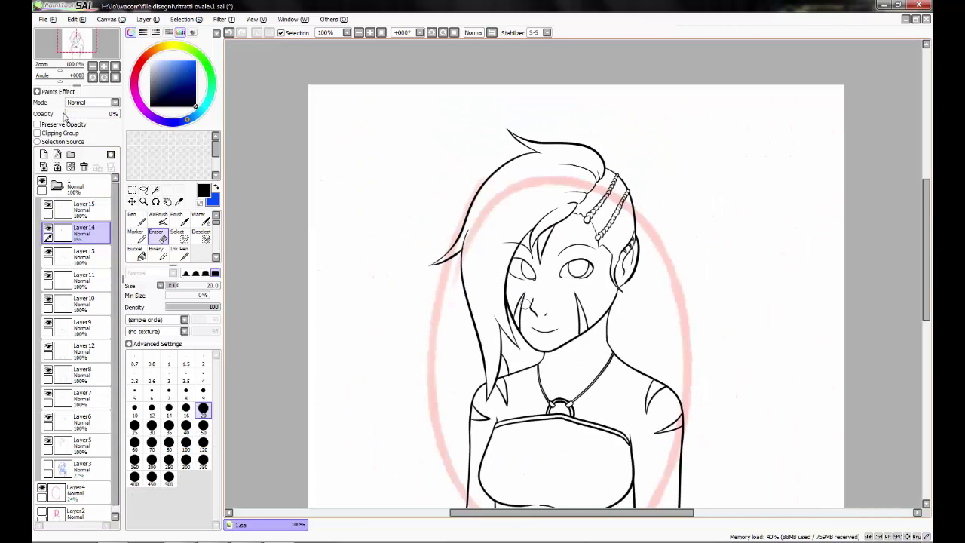
pyautogui.scroll(2, 524, 304)
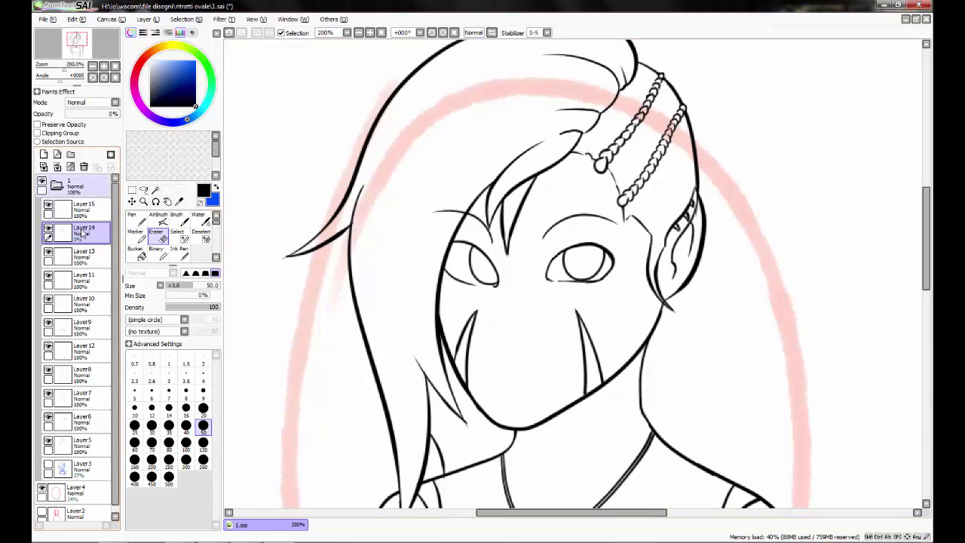
pyautogui.moveTo(65, 113); pyautogui.dragTo(85, 113)
pyautogui.click(46, 232)
pyautogui.scroll(3, 611, 334)
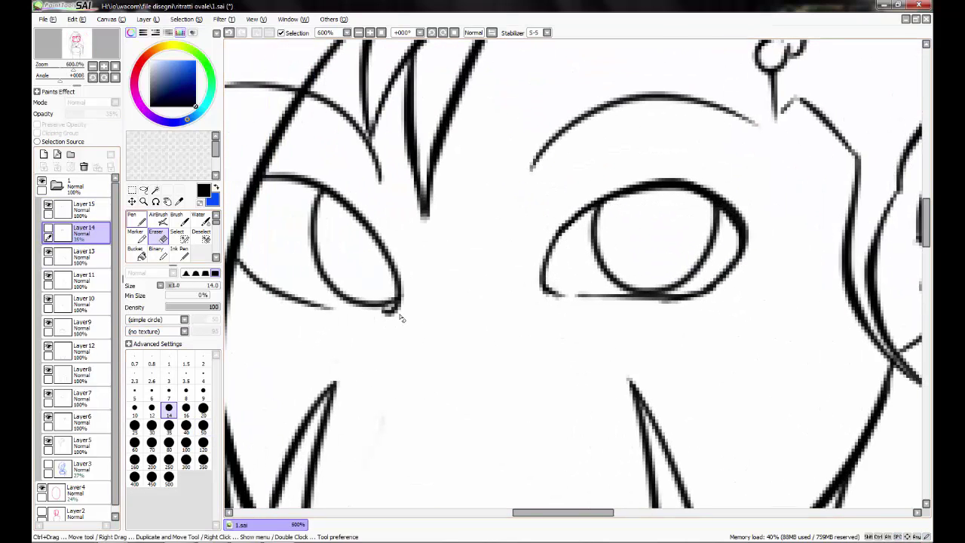
# - Erase stray bits at the eye corners, then show Layer 14 again and make it active
pyautogui.press('n')
pyautogui.moveTo(341, 307); pyautogui.dragTo(280, 338)
pyautogui.press('e')
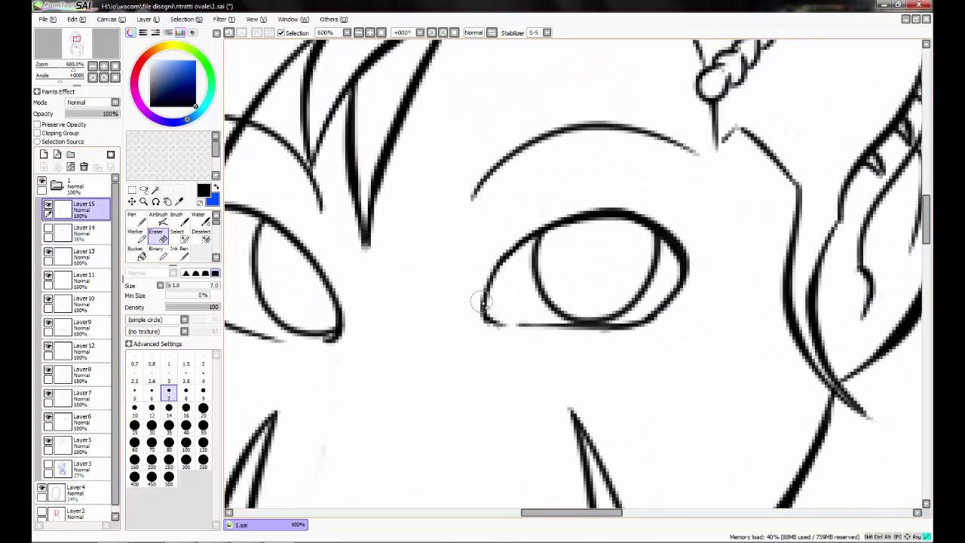
pyautogui.scroll(-4, 524, 343)
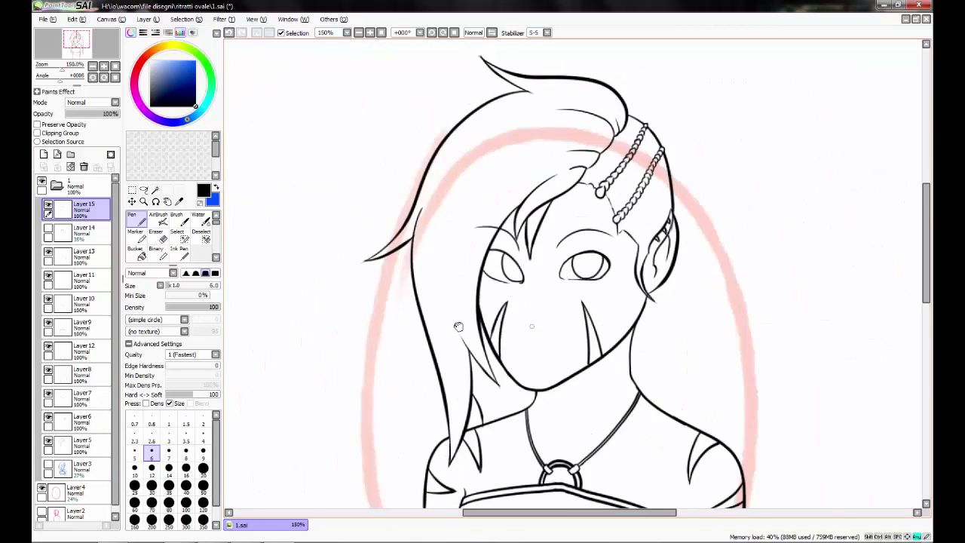
pyautogui.press('n')
pyautogui.click(47, 230)
pyautogui.click(83, 238)
pyautogui.scroll(-1, 471, 200)
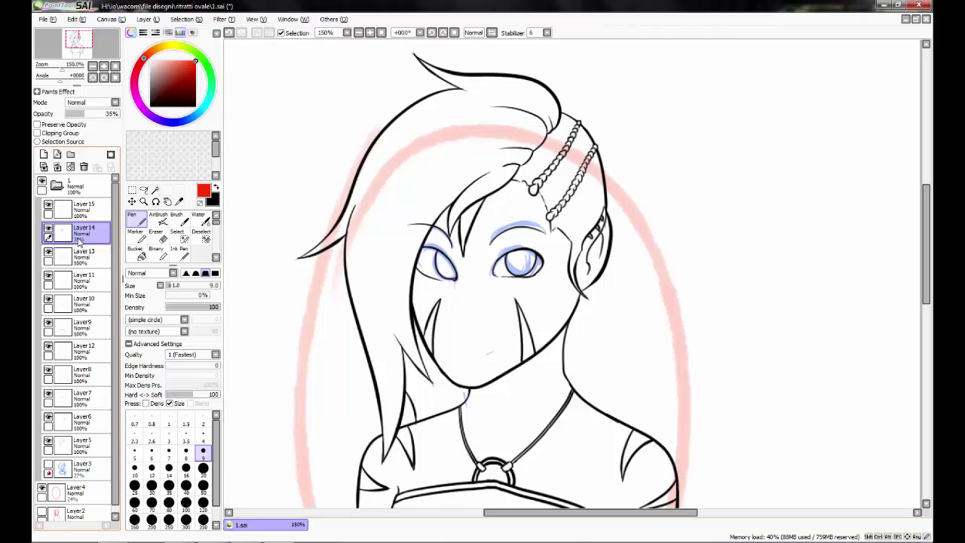
# - Sketch red arcs for the hair and face outline plus a centre line, then undo them
pyautogui.moveTo(560, 112); pyautogui.dragTo(417, 339)
pyautogui.moveTo(413, 252); pyautogui.dragTo(607, 162)
pyautogui.moveTo(494, 105); pyautogui.dragTo(478, 426)
pyautogui.hotkey('ctrl', 't')
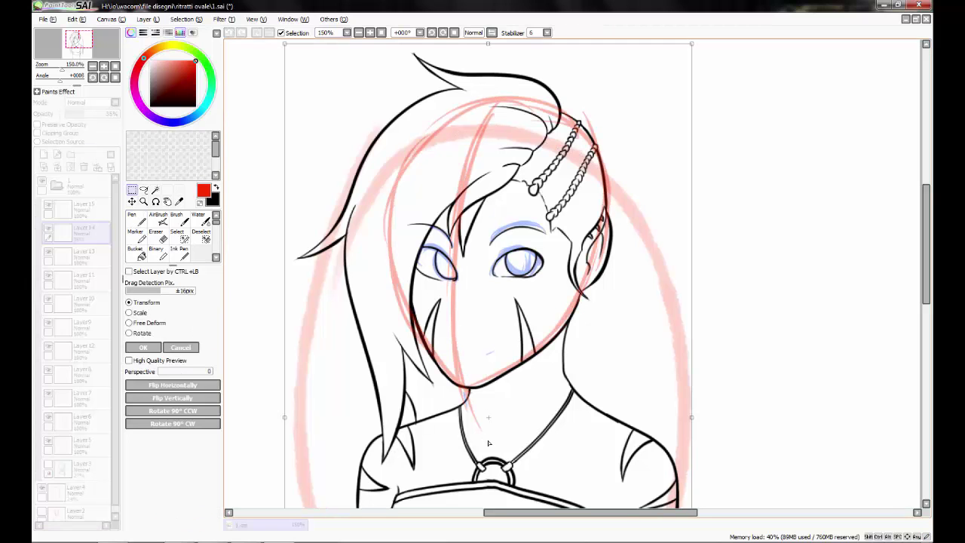
pyautogui.click(147, 347)
pyautogui.hotkey('ctrl', 'z')
pyautogui.hotkey('ctrl', 'z')
pyautogui.hotkey('ctrl', 'z')
pyautogui.hotkey('ctrl', 'z')
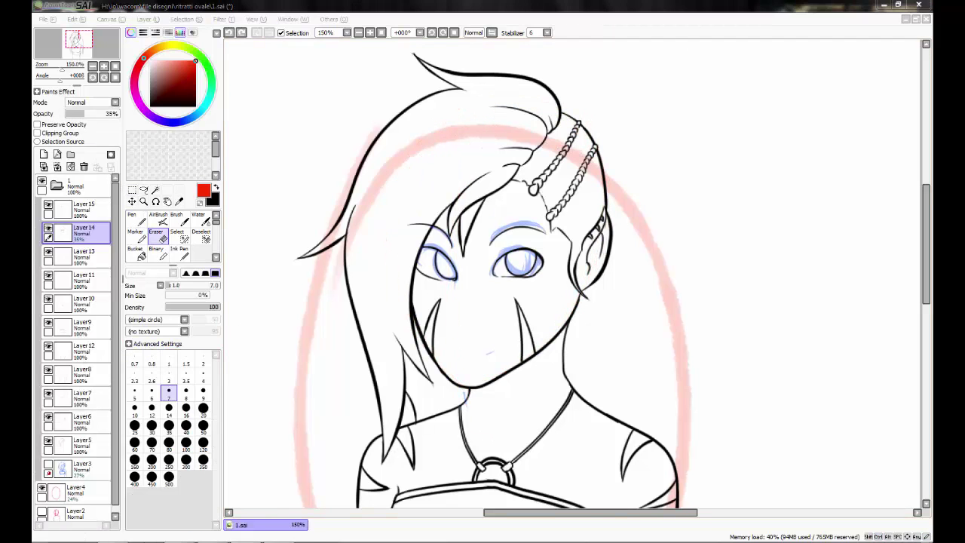
# - Redraw the red centre line through hair and face and reshape it with Transform
pyautogui.moveTo(504, 98)
pyautogui.mouseDown()
pyautogui.moveTo(461, 386)
pyautogui.moveTo(453, 391)
pyautogui.moveTo(488, 325)
pyautogui.mouseUp()
pyautogui.hotkey('ctrl', 't')
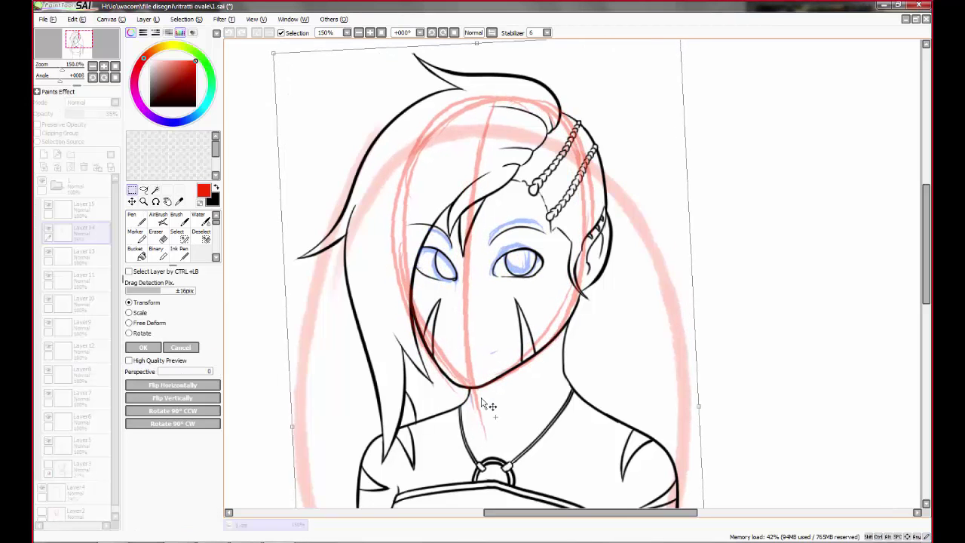
pyautogui.click(144, 349)
pyautogui.click(75, 396)
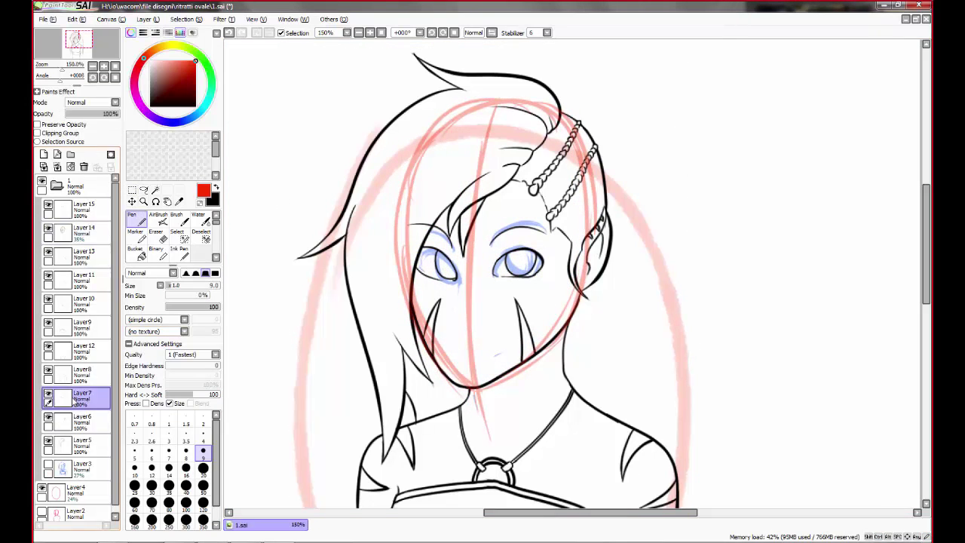
pyautogui.scroll(1, 482, 301)
# - Rotate the jaw line on Layer 7 slightly into place and clear the selection
pyautogui.hotkey('ctrl', 't')
pyautogui.moveTo(452, 437); pyautogui.dragTo(445, 427)
pyautogui.press('Return')
pyautogui.click(186, 19)
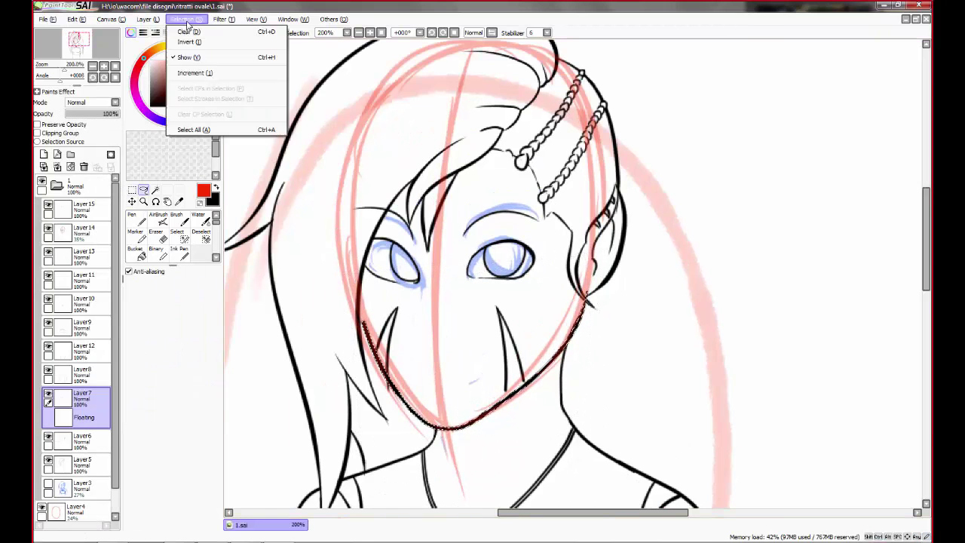
pyautogui.click(204, 41)
pyautogui.scroll(1, 482, 301)
# - Ink the smiling mouth line on Layer 15 and hide the blue eye guide layer
pyautogui.click(136, 217)
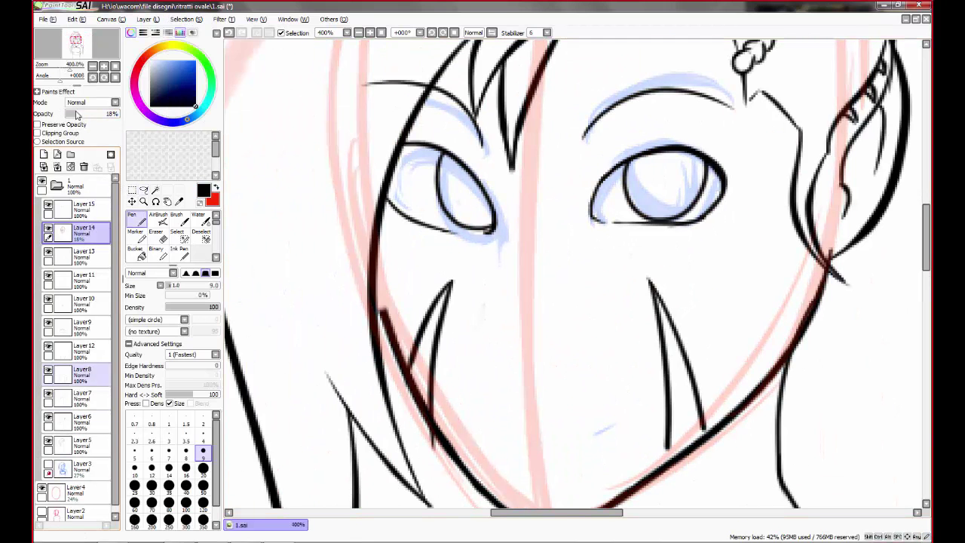
pyautogui.hscroll(3, 656, 301)
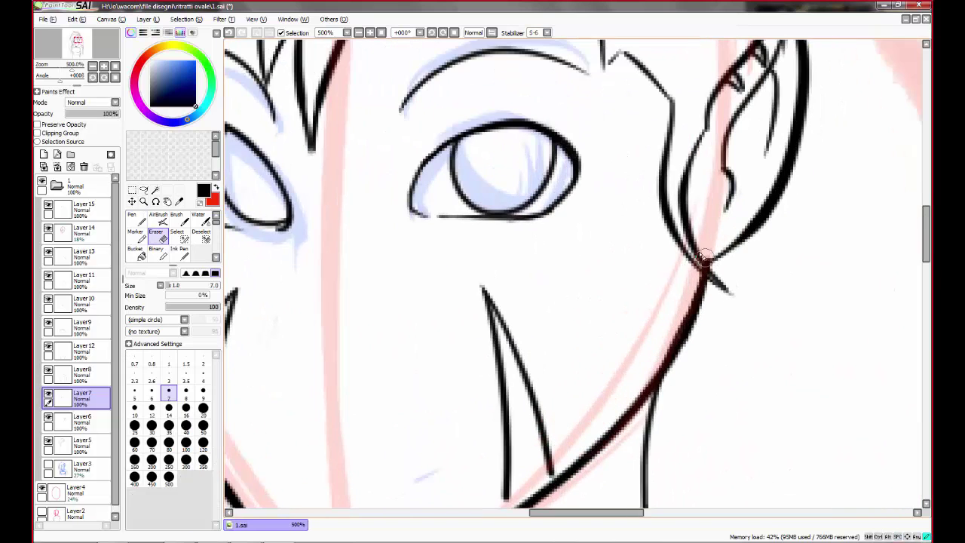
pyautogui.scroll(-1, 573, 399)
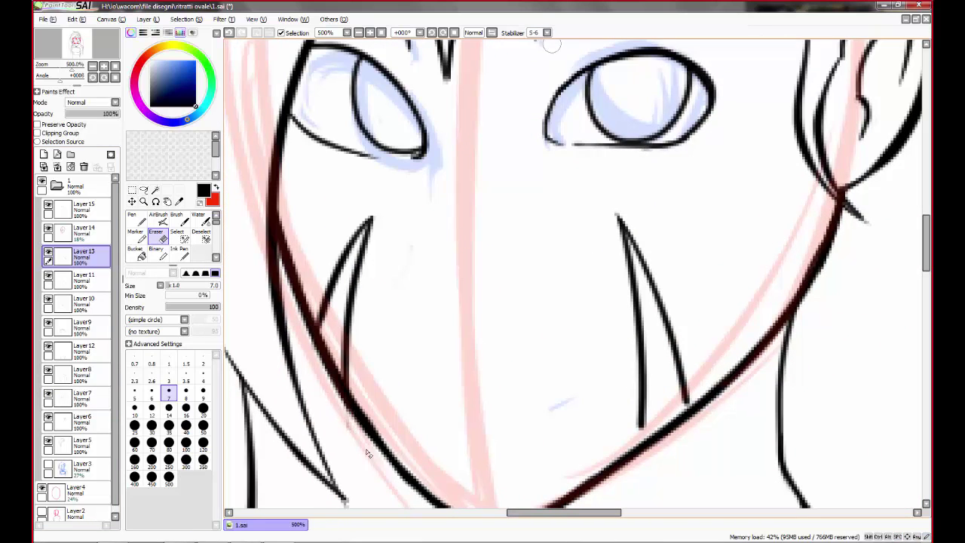
pyautogui.press('n')
pyautogui.scroll(-2, 636, 456)
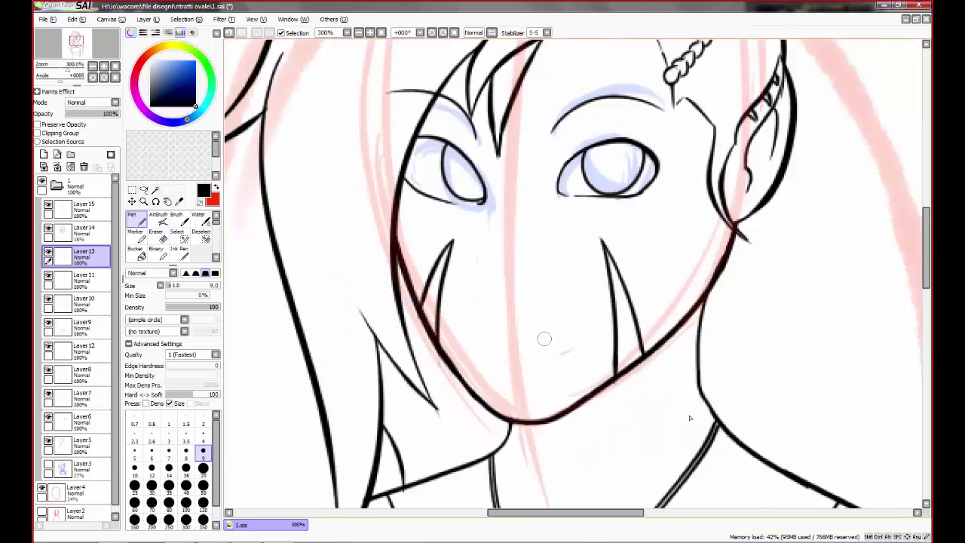
pyautogui.scroll(-3, 689, 415)
pyautogui.scroll(1, 691, 417)
pyautogui.scroll(2, 540, 285)
pyautogui.click(83, 209)
pyautogui.moveTo(477, 376); pyautogui.dragTo(565, 373)
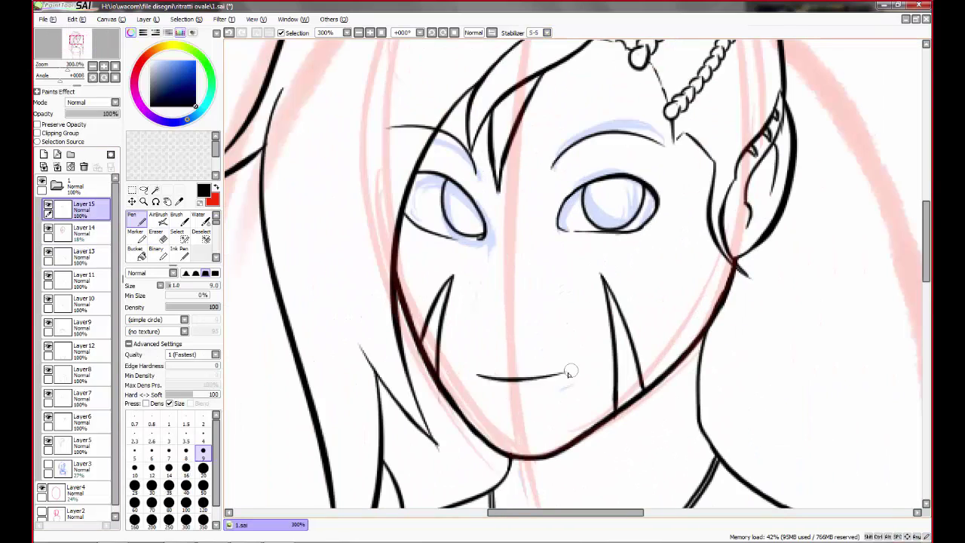
pyautogui.click(47, 227)
# - Add Layer 16 and draw the nose line, trimming part of it with the Eraser
pyautogui.scroll(-3, 502, 301)
pyautogui.scroll(4, 502, 277)
pyautogui.scroll(-2, 502, 287)
pyautogui.moveTo(504, 254); pyautogui.dragTo(498, 309)
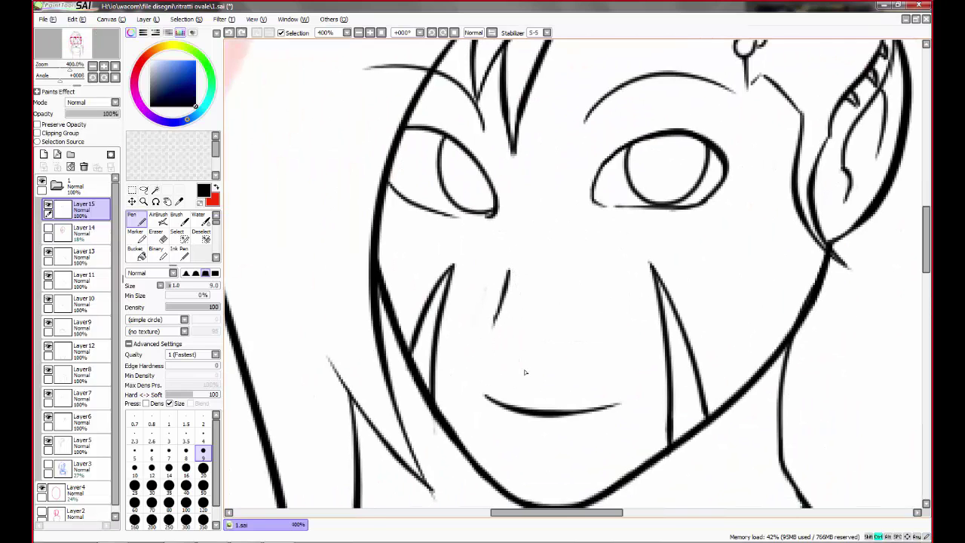
pyautogui.hotkey('ctrl', 'z')
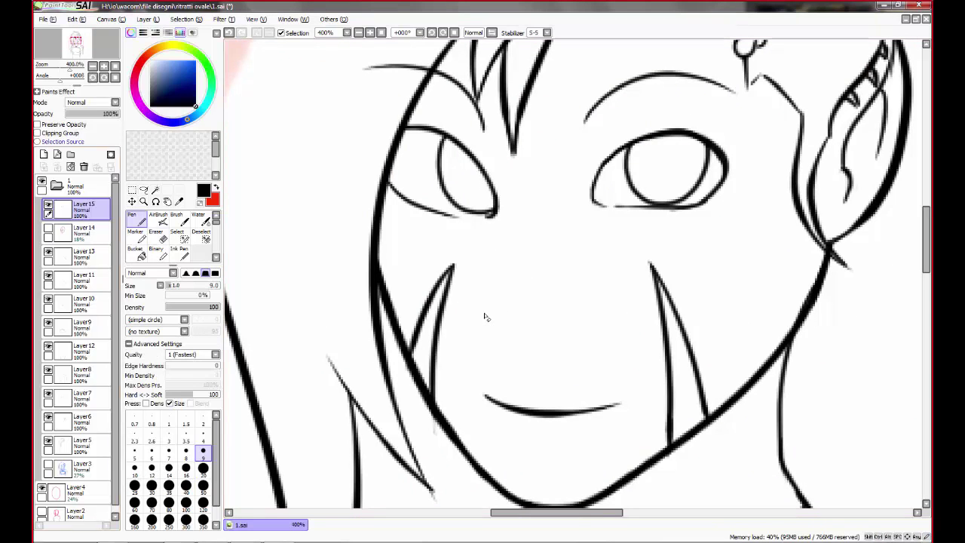
pyautogui.click(44, 167)
pyautogui.moveTo(493, 183); pyautogui.dragTo(504, 268)
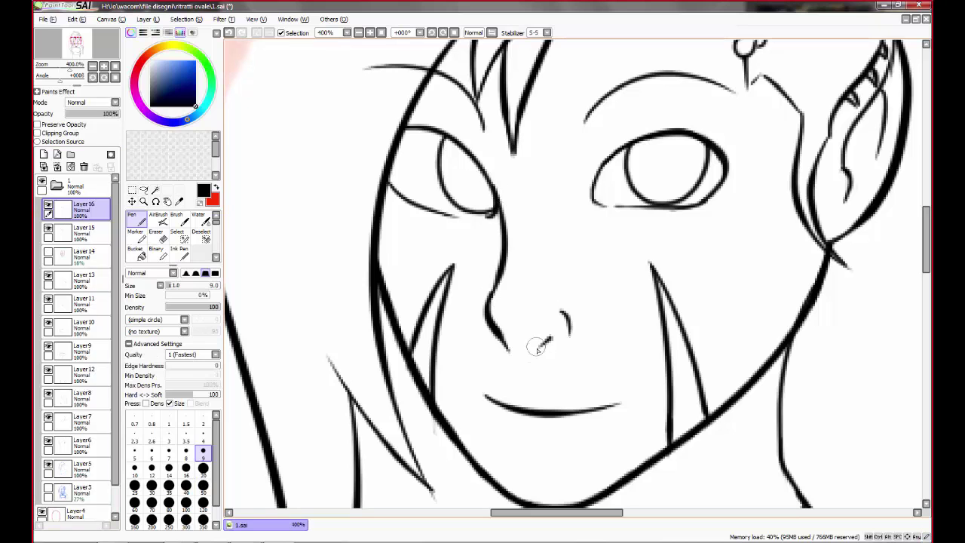
pyautogui.press('e')
pyautogui.moveTo(504, 196); pyautogui.dragTo(498, 313)
pyautogui.press('n')
# - Refine the nose strokes with Pen and Eraser, loop-selecting and then deselecting them
pyautogui.scroll(3, 487, 310)
pyautogui.press('e')
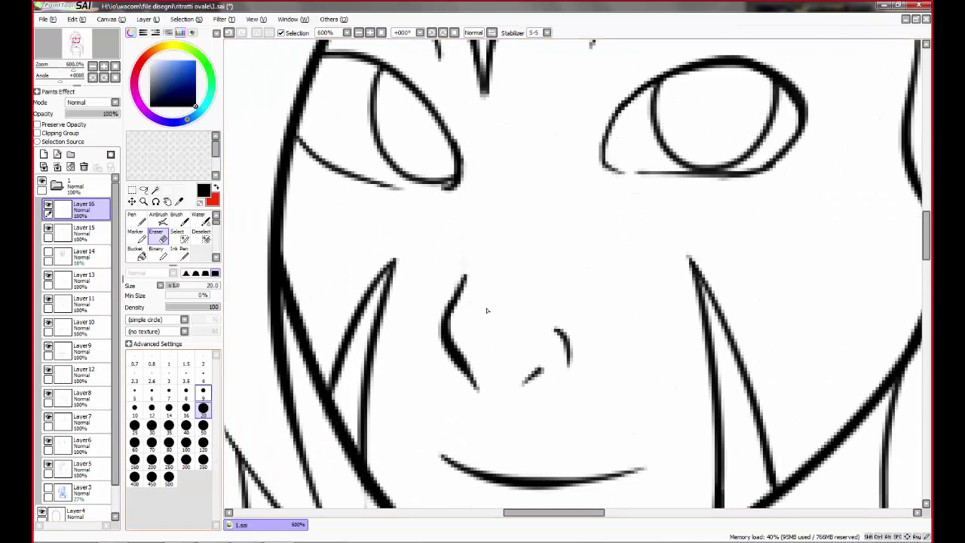
pyautogui.press('n')
pyautogui.moveTo(499, 426); pyautogui.dragTo(473, 380)
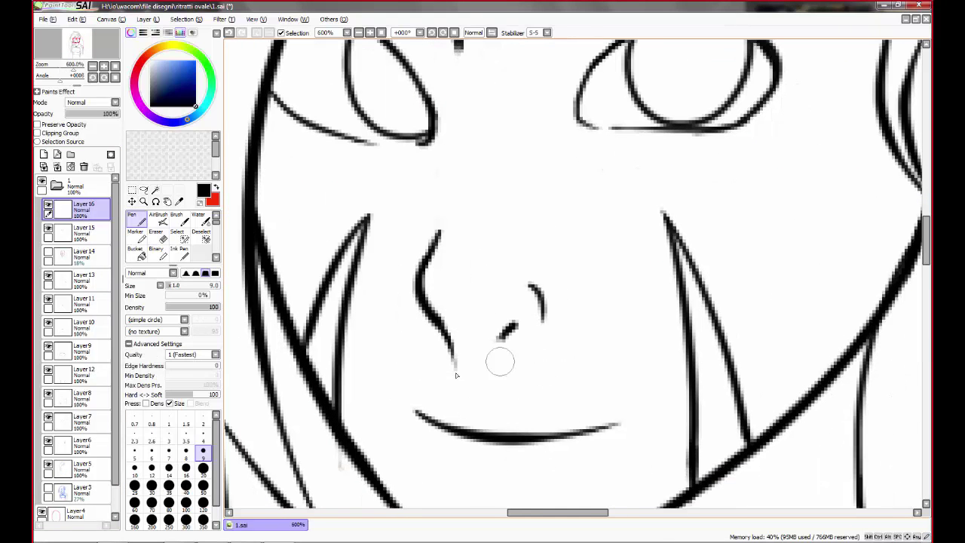
pyautogui.scroll(-2, 500, 399)
pyautogui.moveTo(433, 208); pyautogui.dragTo(430, 219)
pyautogui.click(184, 19)
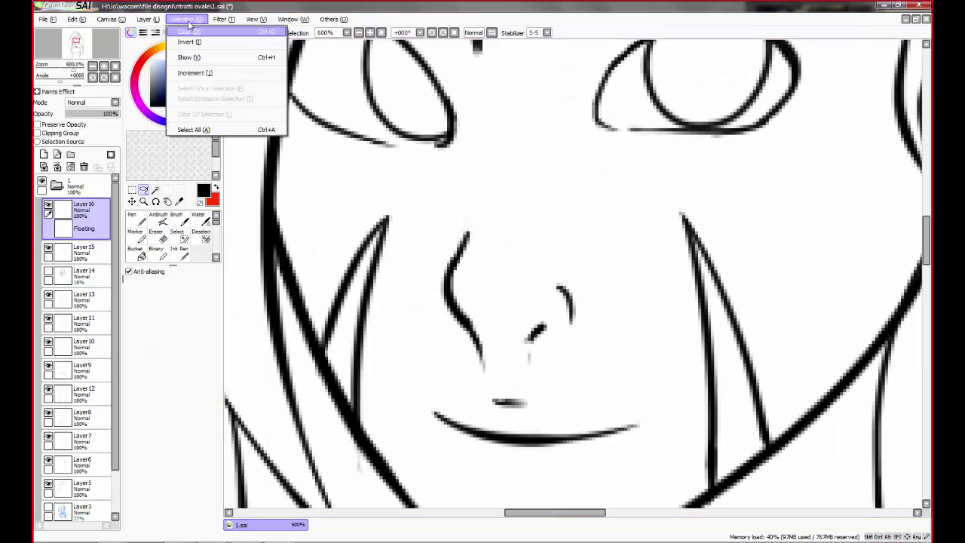
pyautogui.click(192, 36)
pyautogui.press('n')
pyautogui.scroll(2, 485, 344)
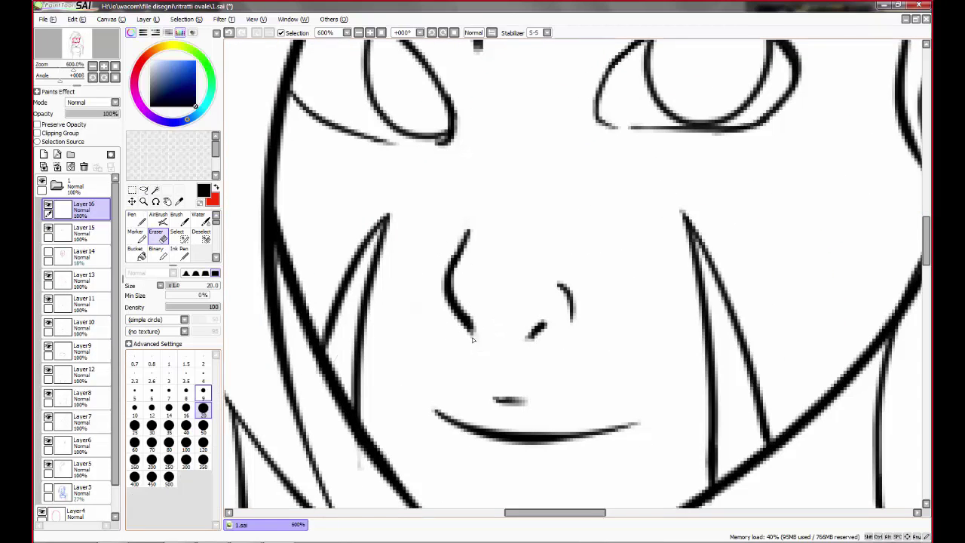
pyautogui.scroll(-5, 471, 350)
pyautogui.scroll(1, 470, 350)
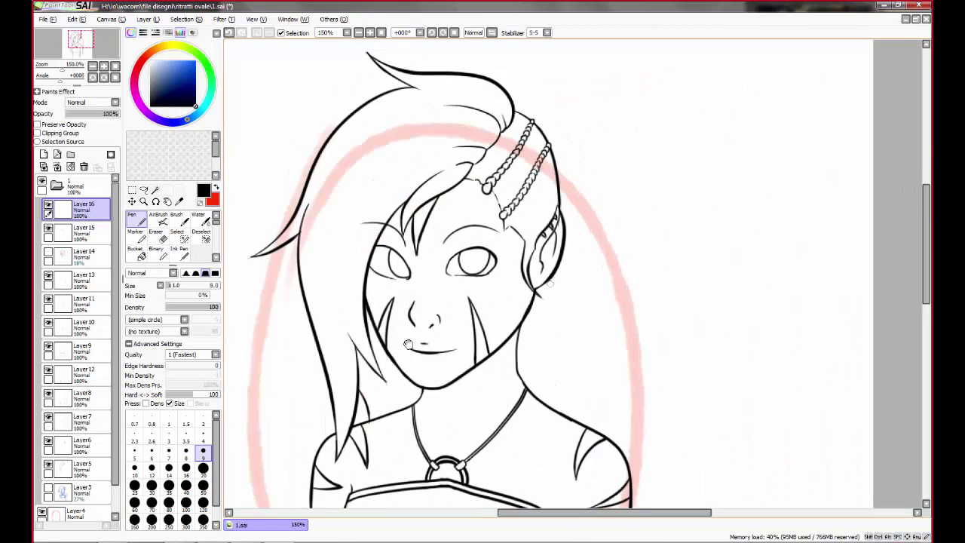
# - Loop-select the mouth line on Layer 15 and shift it to a new position
pyautogui.press('e')
pyautogui.click(202, 426)
pyautogui.press('l')
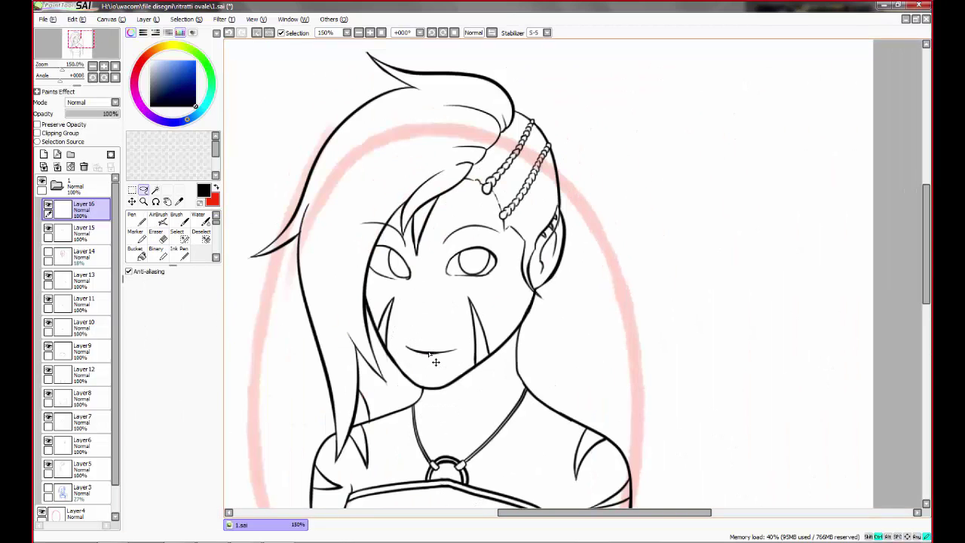
pyautogui.click(83, 232)
pyautogui.moveTo(401, 347); pyautogui.dragTo(407, 358)
pyautogui.hotkey('ctrl', 't')
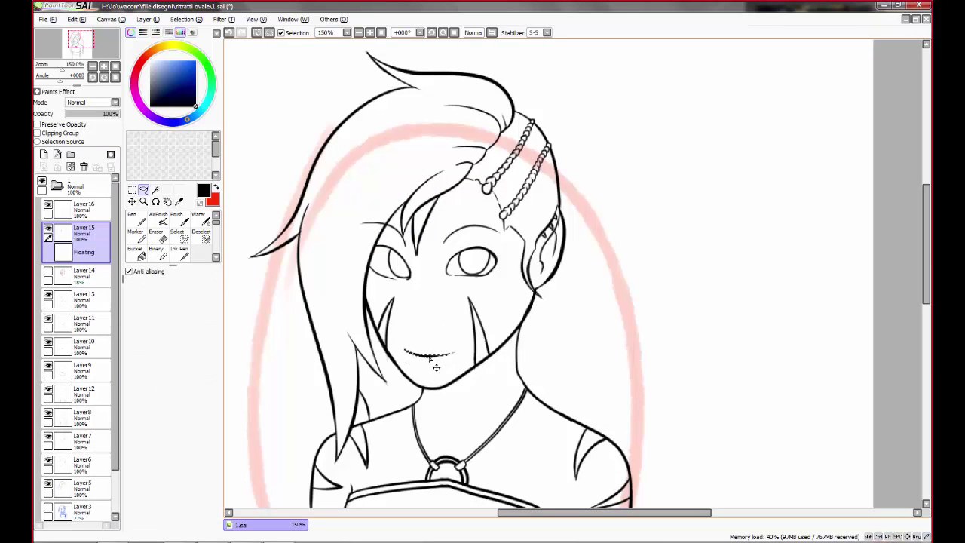
pyautogui.press('Return')
# - Try a short stroke beside the nose, then undo it
pyautogui.press('n')
pyautogui.scroll(1, 397, 341)
pyautogui.scroll(1, 397, 341)
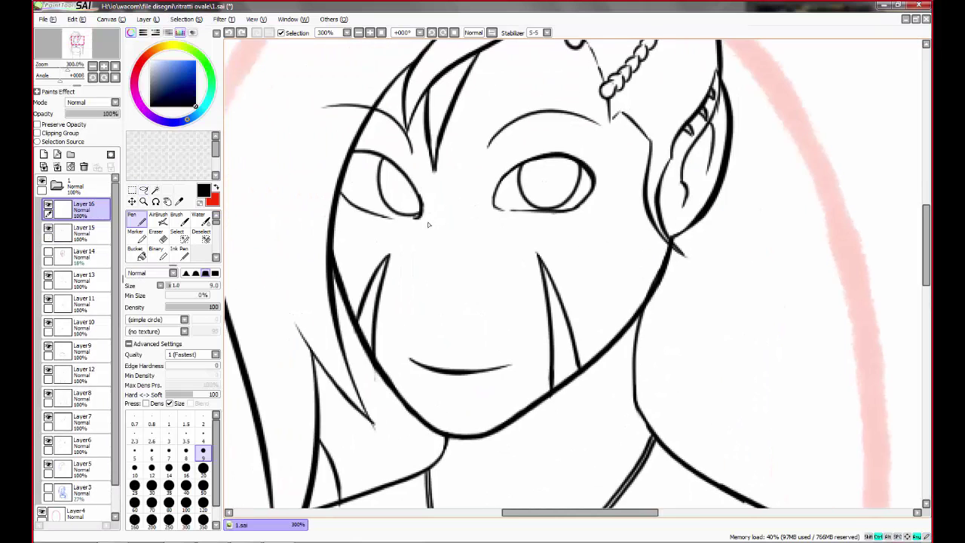
pyautogui.moveTo(450, 329); pyautogui.dragTo(459, 320)
pyautogui.press('e')
pyautogui.scroll(1, 452, 316)
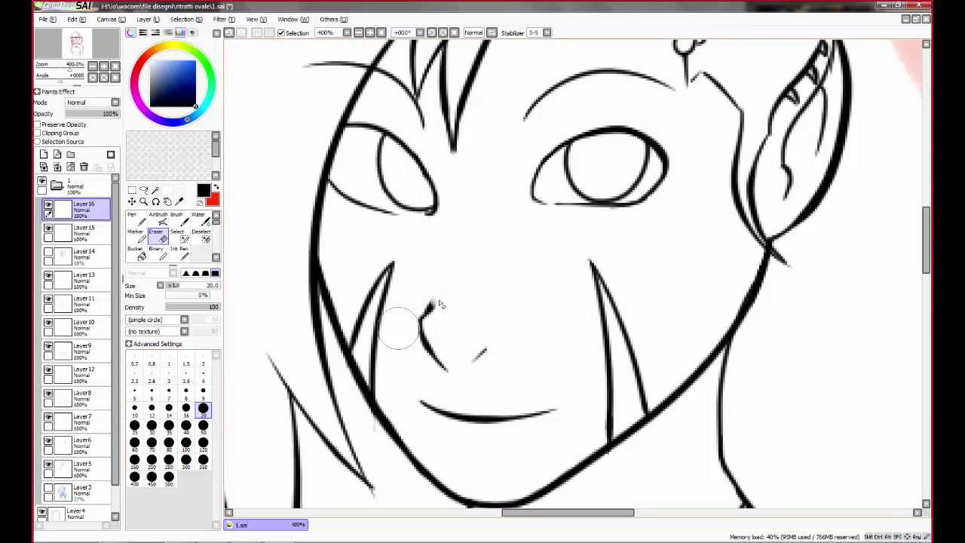
pyautogui.press('n')
pyautogui.hotkey('ctrl', 'z')
# - Loop-select the nose strokes and start transforming them to move the nose
pyautogui.press('e')
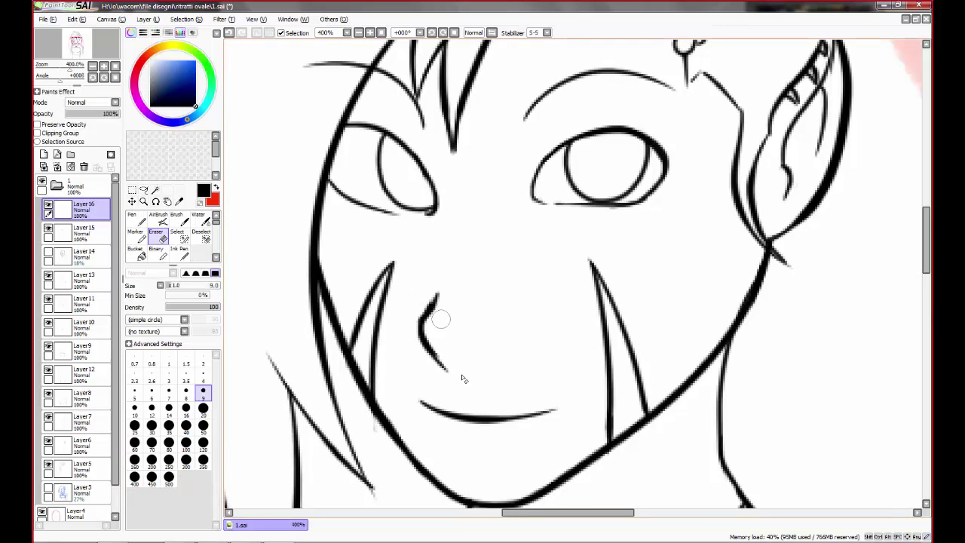
pyautogui.press('n')
pyautogui.scroll(-3, 467, 369)
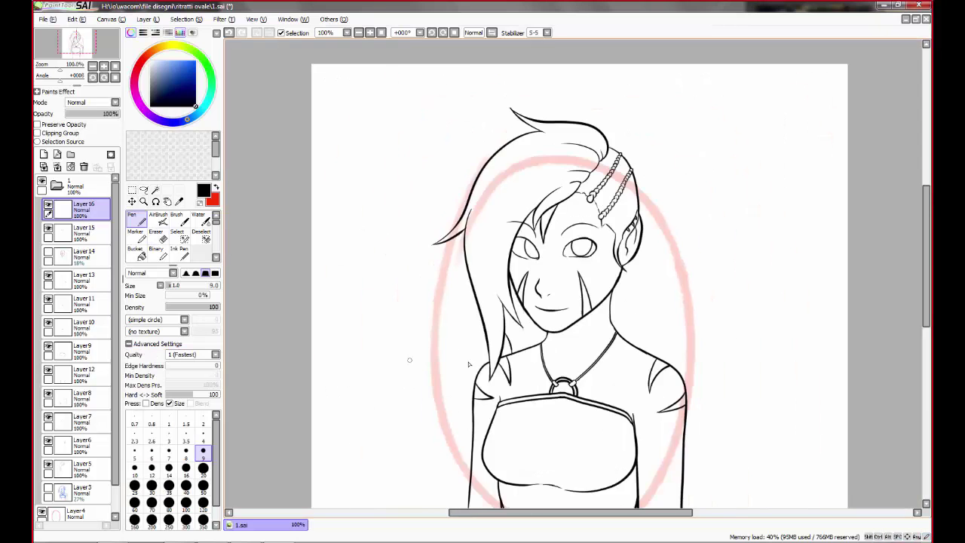
pyautogui.scroll(3, 467, 369)
pyautogui.moveTo(452, 265); pyautogui.dragTo(451, 268)
pyautogui.hotkey('ctrl', 't')
pyautogui.scroll(-3, 379, 323)
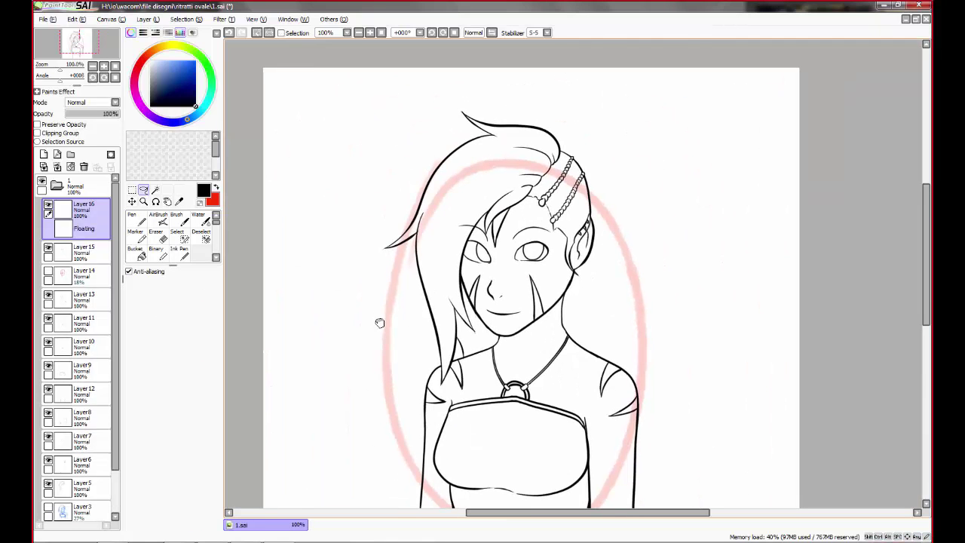
pyautogui.moveTo(379, 323); pyautogui.dragTo(354, 263)
# - Step through Layers 13 and 12 and turn on the selection display
pyautogui.click(85, 300)
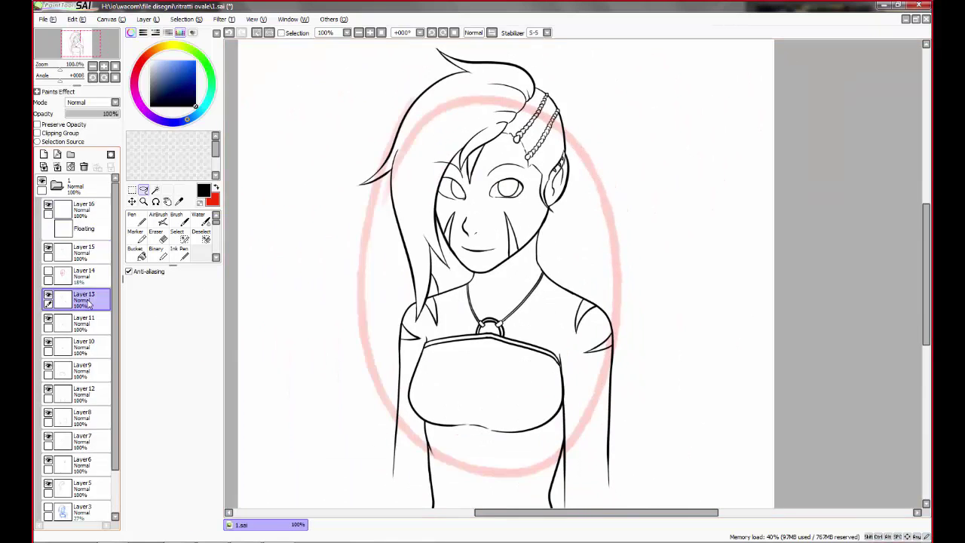
pyautogui.scroll(-2, 483, 302)
pyautogui.click(84, 394)
pyautogui.press('e')
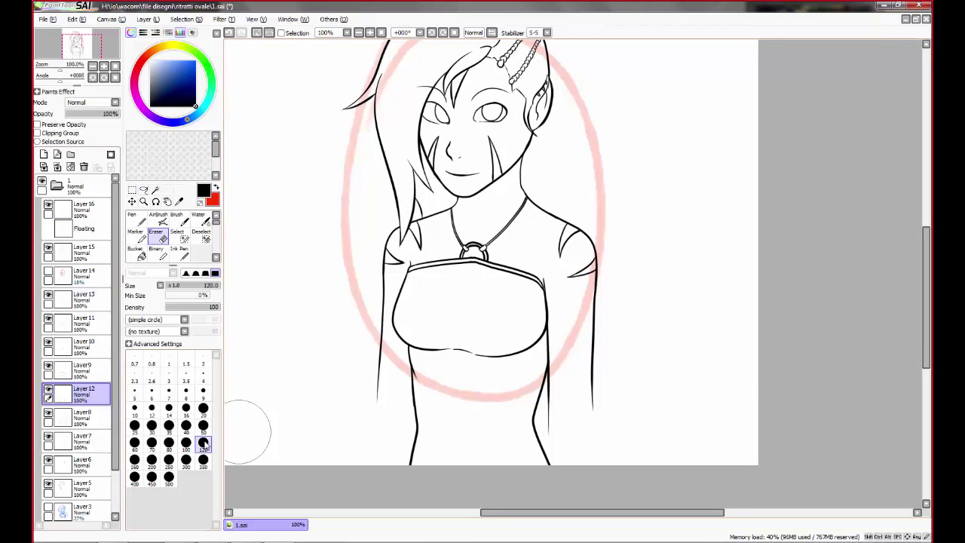
pyautogui.click(185, 19)
pyautogui.click(204, 129)
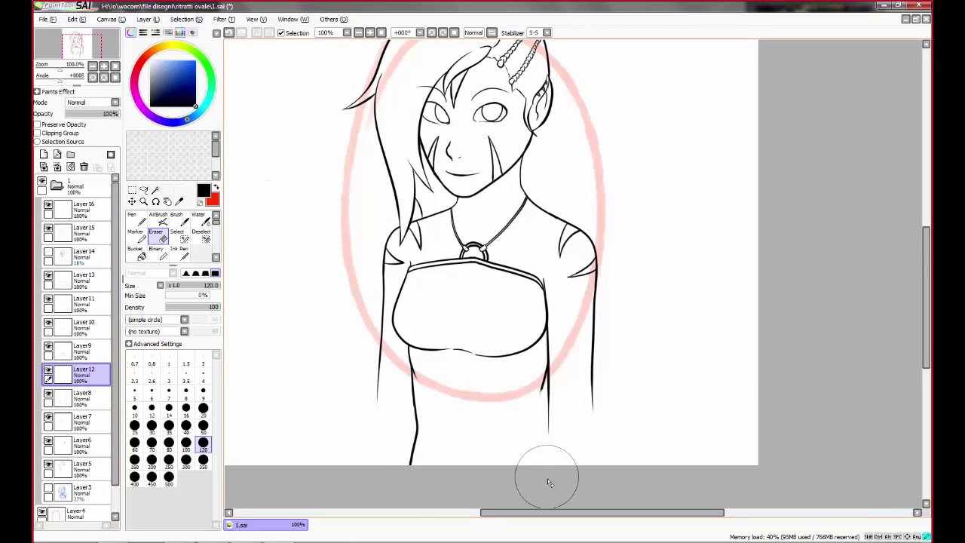
pyautogui.click(83, 398)
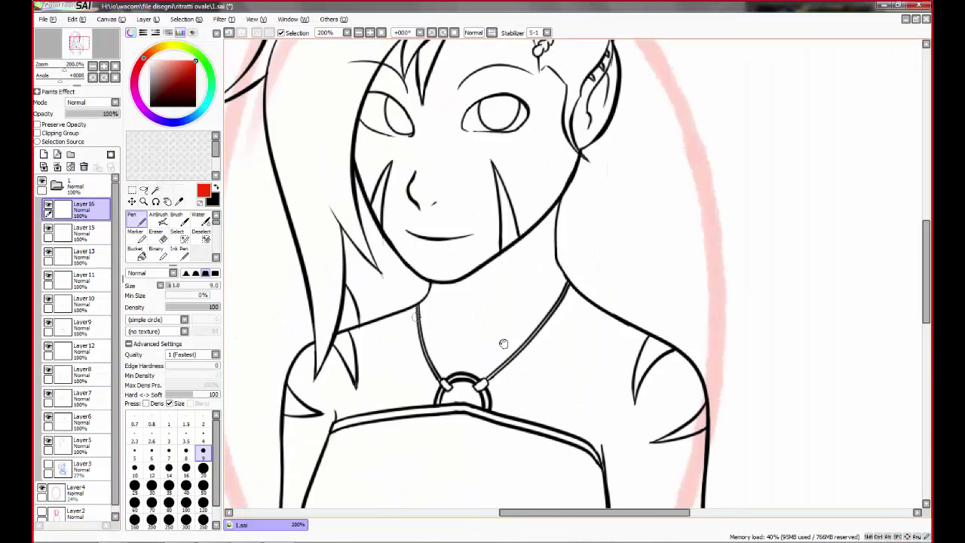
# - Raise stroke smoothing and sketch red necklace strands below the chin
pyautogui.hotkey('ctrl', 'z')
pyautogui.moveTo(413, 308); pyautogui.dragTo(445, 336)
pyautogui.click(533, 32)
pyautogui.click(539, 195)
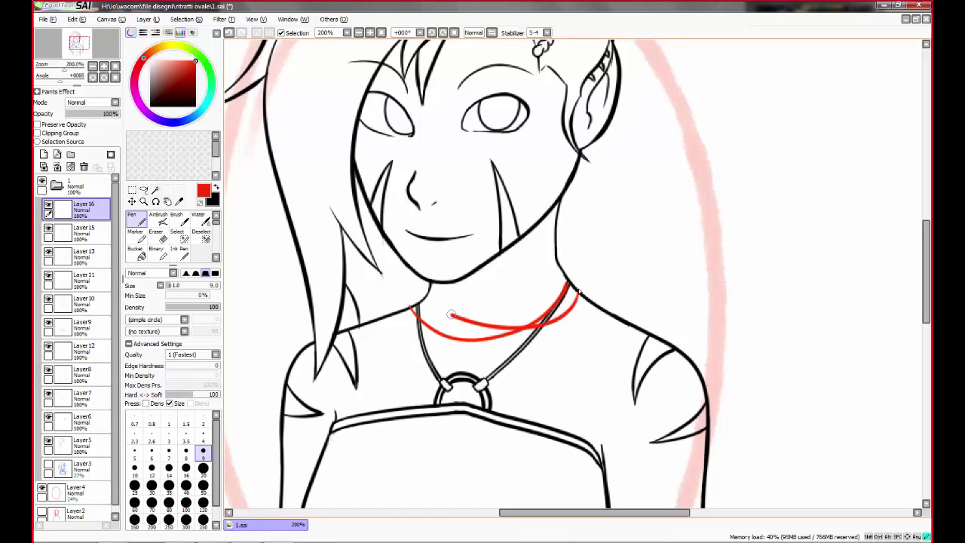
pyautogui.moveTo(371, 324); pyautogui.dragTo(603, 307)
pyautogui.scroll(2, 403, 309)
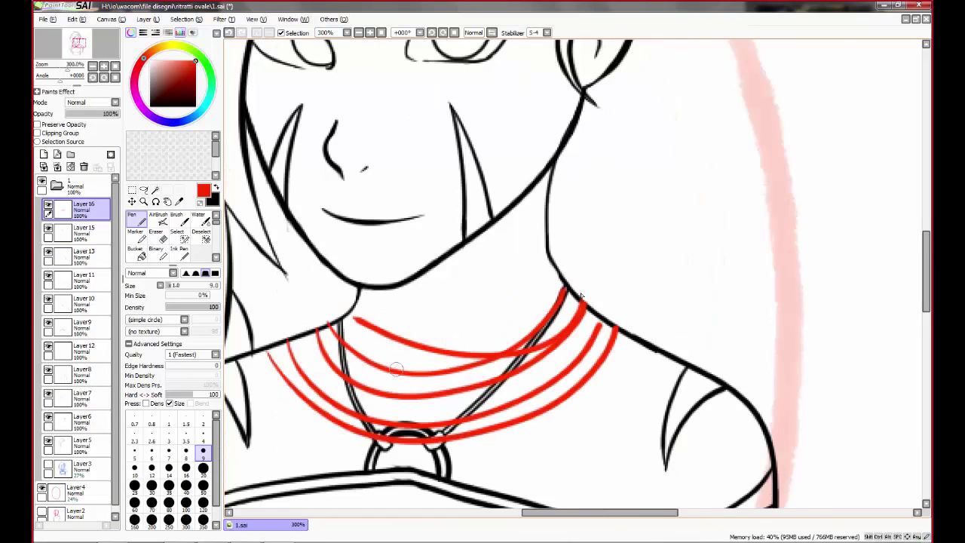
pyautogui.hotkey('ctrl', 'z')
pyautogui.hotkey('ctrl', 'z')
# - Sketch the outermost red necklace strand across the chest, discarding a box-shaped pendant attempt
pyautogui.moveTo(367, 256); pyautogui.dragTo(666, 236)
pyautogui.hotkey('ctrl', 'z')
pyautogui.moveTo(327, 260)
pyautogui.mouseDown()
pyautogui.moveTo(766, 285)
pyautogui.moveTo(724, 272)
pyautogui.mouseUp()
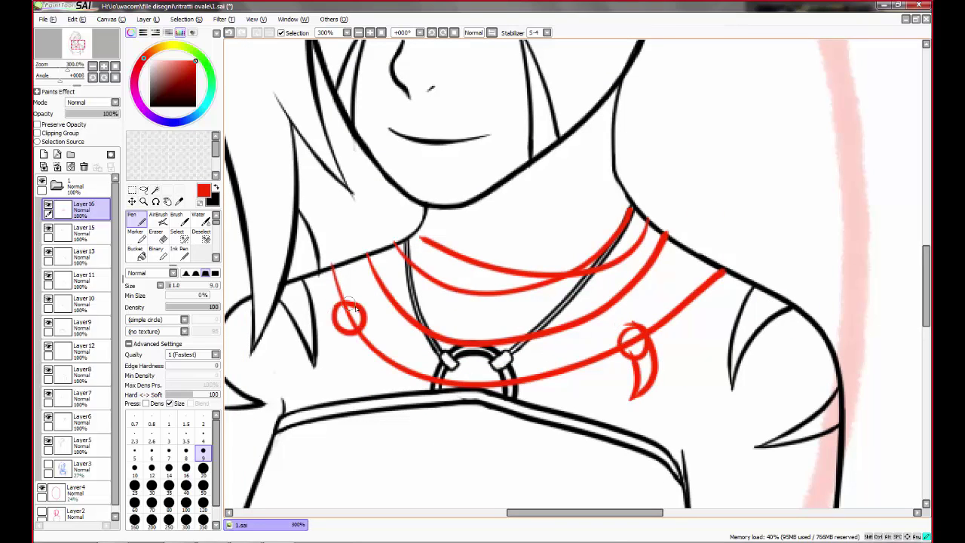
pyautogui.scroll(-2, 473, 369)
pyautogui.moveTo(483, 288); pyautogui.dragTo(517, 296)
pyautogui.hotkey('ctrl', 'z')
pyautogui.scroll(2, 491, 383)
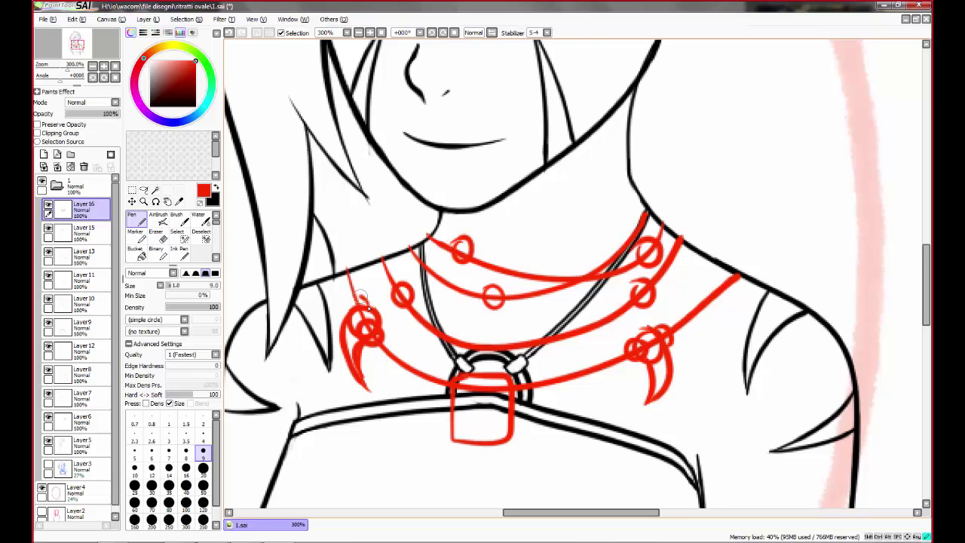
pyautogui.scroll(-2, 360, 300)
pyautogui.hotkey('ctrl', 'z')
pyautogui.hotkey('ctrl', 'z')
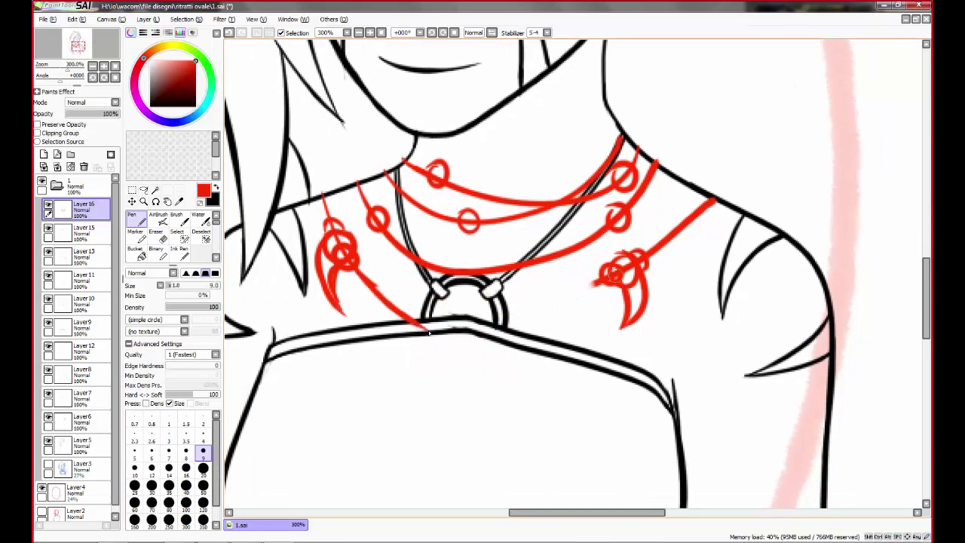
# - Redraw the lowest strand, add a pointed pendant with a ringed dot, and fade the sketch to pale pink
pyautogui.moveTo(619, 273); pyautogui.dragTo(390, 315)
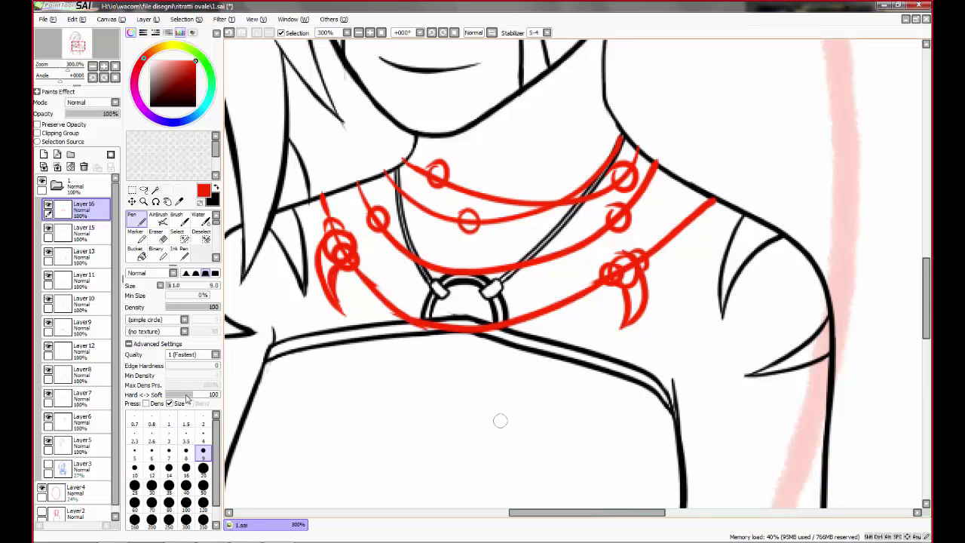
pyautogui.moveTo(452, 317); pyautogui.dragTo(419, 368)
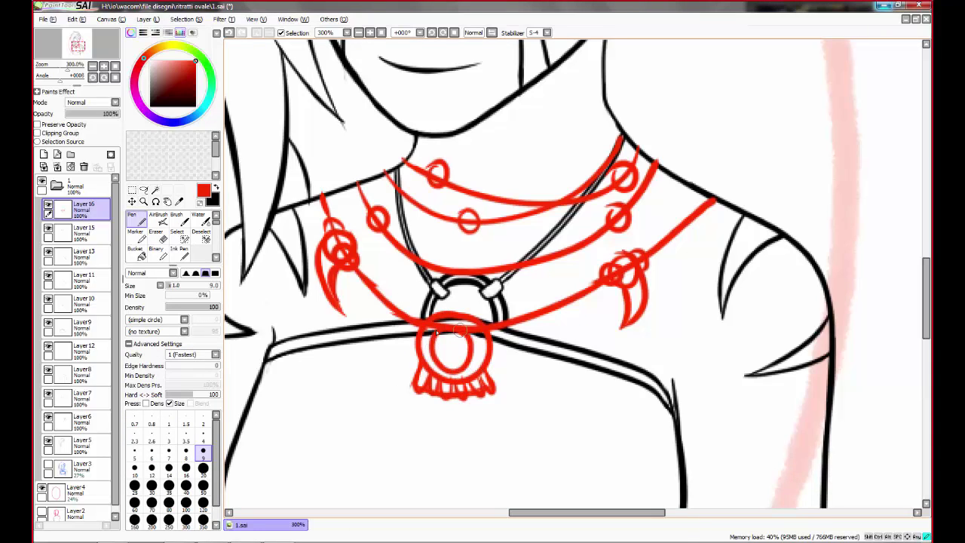
pyautogui.press('e')
pyautogui.moveTo(437, 409)
pyautogui.mouseDown()
pyautogui.moveTo(442, 424)
pyautogui.moveTo(390, 394)
pyautogui.mouseUp()
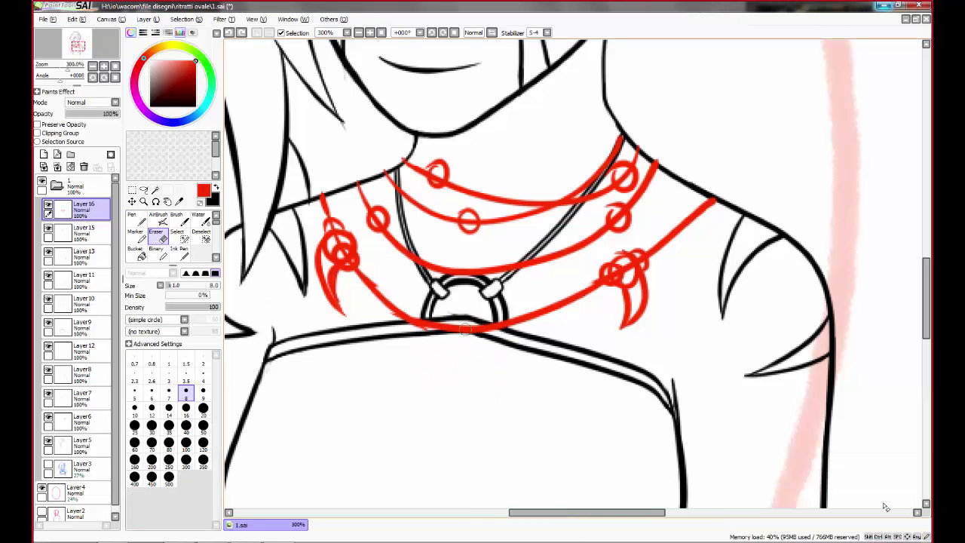
pyautogui.press('n')
pyautogui.moveTo(459, 370); pyautogui.dragTo(452, 355)
pyautogui.scroll(-2, 460, 361)
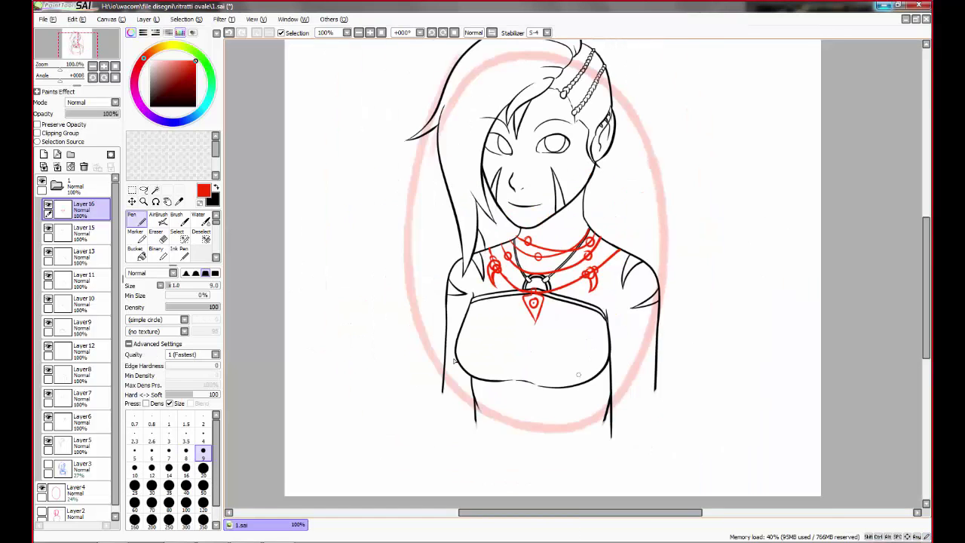
pyautogui.scroll(2, 459, 362)
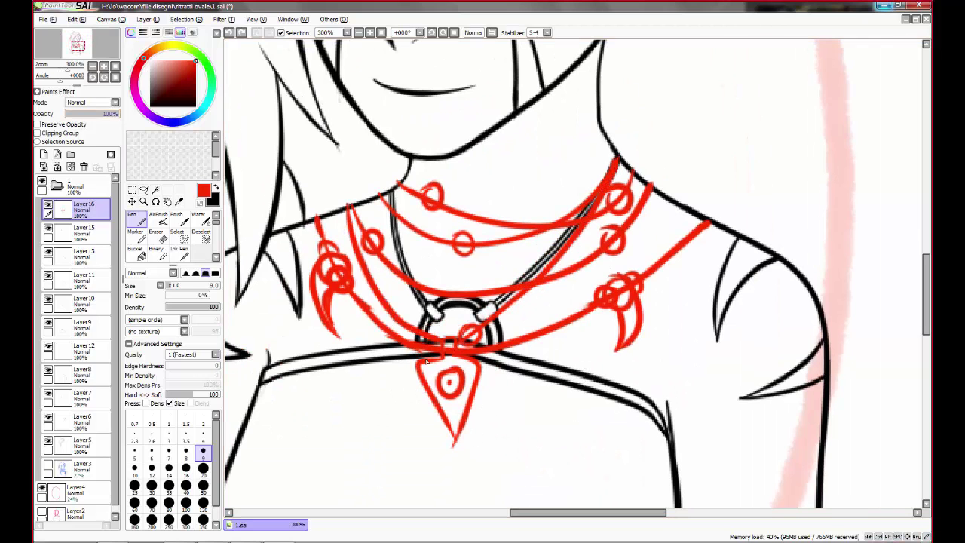
pyautogui.moveTo(117, 113); pyautogui.dragTo(82, 113)
# - On a new layer, ink the first bead and claw with its lobes and long tail in black
pyautogui.click(43, 154)
pyautogui.click(216, 187)
pyautogui.scroll(3, 616, 351)
pyautogui.moveTo(544, 265)
pyautogui.mouseDown()
pyautogui.moveTo(515, 315)
pyautogui.moveTo(545, 271)
pyautogui.mouseUp()
pyautogui.moveTo(539, 264)
pyautogui.mouseDown()
pyautogui.moveTo(595, 234)
pyautogui.moveTo(584, 461)
pyautogui.mouseUp()
pyautogui.moveTo(550, 309); pyautogui.dragTo(581, 490)
pyautogui.scroll(1, 607, 287)
pyautogui.moveTo(584, 260)
pyautogui.mouseDown()
pyautogui.moveTo(614, 320)
pyautogui.moveTo(578, 340)
pyautogui.moveTo(573, 331)
pyautogui.moveTo(575, 359)
pyautogui.moveTo(470, 264)
pyautogui.moveTo(399, 362)
pyautogui.moveTo(485, 243)
pyautogui.mouseUp()
# - Ink another bead and claw outline, redo its side lobe, and add a bead on the ring bracket
pyautogui.moveTo(422, 282); pyautogui.dragTo(408, 479)
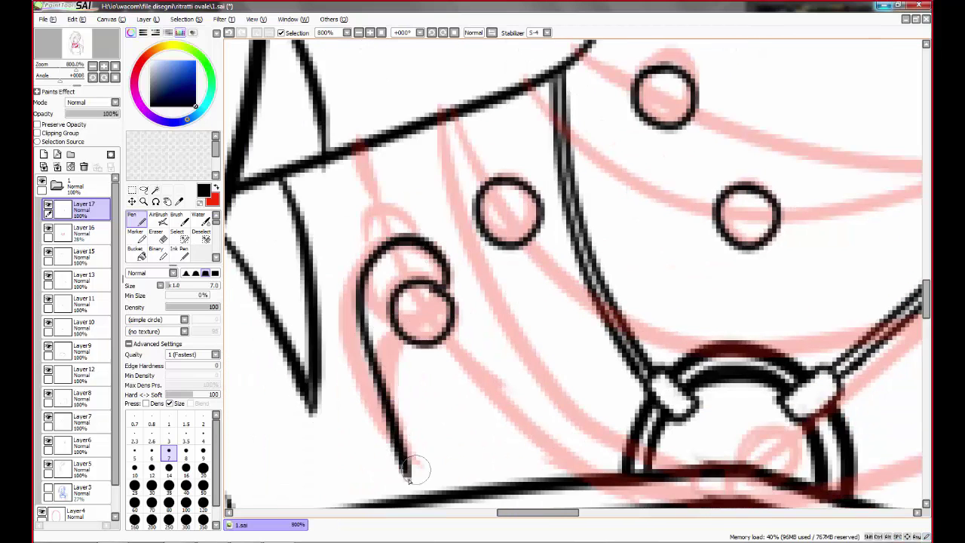
pyautogui.moveTo(414, 227)
pyautogui.mouseDown()
pyautogui.moveTo(409, 215)
pyautogui.moveTo(392, 256)
pyautogui.mouseUp()
pyautogui.hotkey('ctrl', 'z')
pyautogui.moveTo(527, 390); pyautogui.dragTo(274, 246)
pyautogui.moveTo(520, 234); pyautogui.dragTo(516, 237)
pyautogui.moveTo(431, 312)
pyautogui.mouseDown()
pyautogui.moveTo(452, 192)
pyautogui.moveTo(488, 249)
pyautogui.mouseUp()
pyautogui.scroll(-2, 485, 241)
# - On another new layer, ink the triangular pendant outline with a circle and dot inside
pyautogui.click(45, 154)
pyautogui.moveTo(388, 215)
pyautogui.mouseDown()
pyautogui.moveTo(531, 199)
pyautogui.moveTo(453, 407)
pyautogui.moveTo(462, 443)
pyautogui.mouseUp()
pyautogui.hotkey('ctrl', 'z')
pyautogui.moveTo(558, 220); pyautogui.dragTo(455, 426)
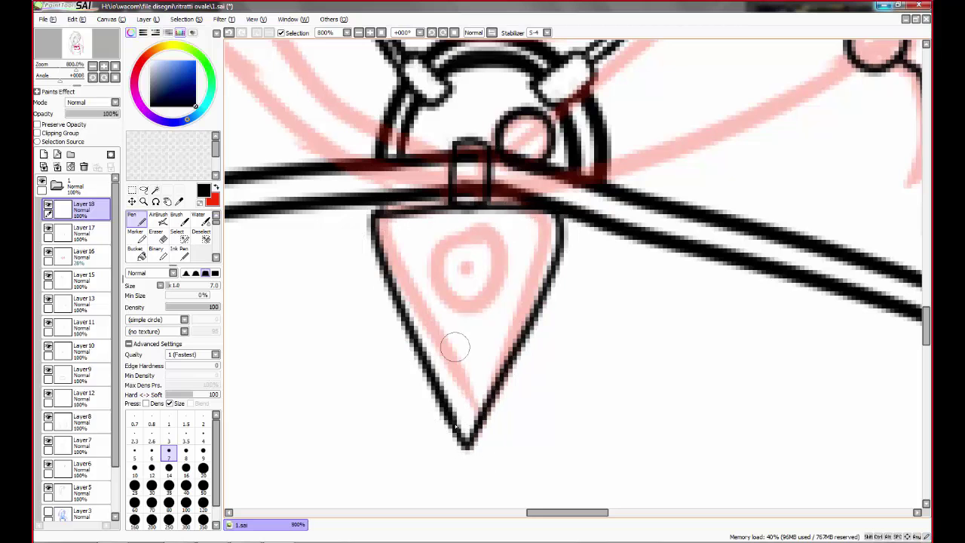
pyautogui.hotkey('ctrl', 'z')
pyautogui.moveTo(373, 219); pyautogui.dragTo(396, 285)
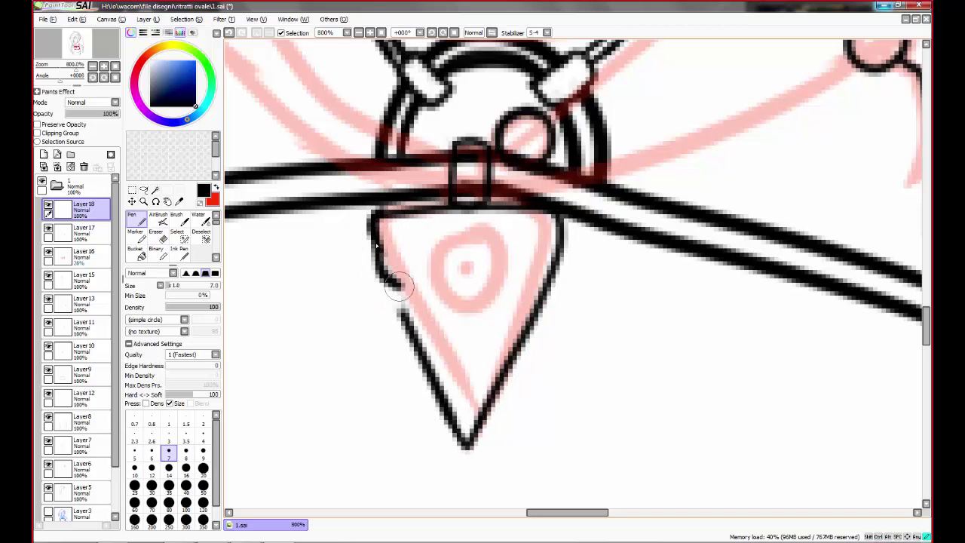
pyautogui.moveTo(476, 244); pyautogui.dragTo(478, 245)
# - Clean up stray lines on Layer 9 with the eraser
pyautogui.click(465, 265)
pyautogui.scroll(-2, 397, 344)
pyautogui.scroll(-1, 396, 345)
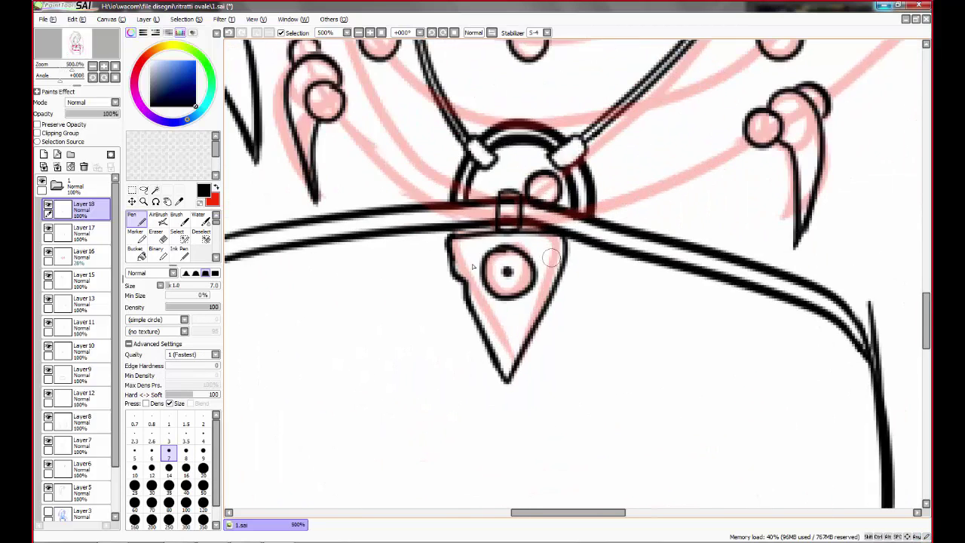
pyautogui.click(83, 373)
pyautogui.press('e')
pyautogui.scroll(3, 490, 294)
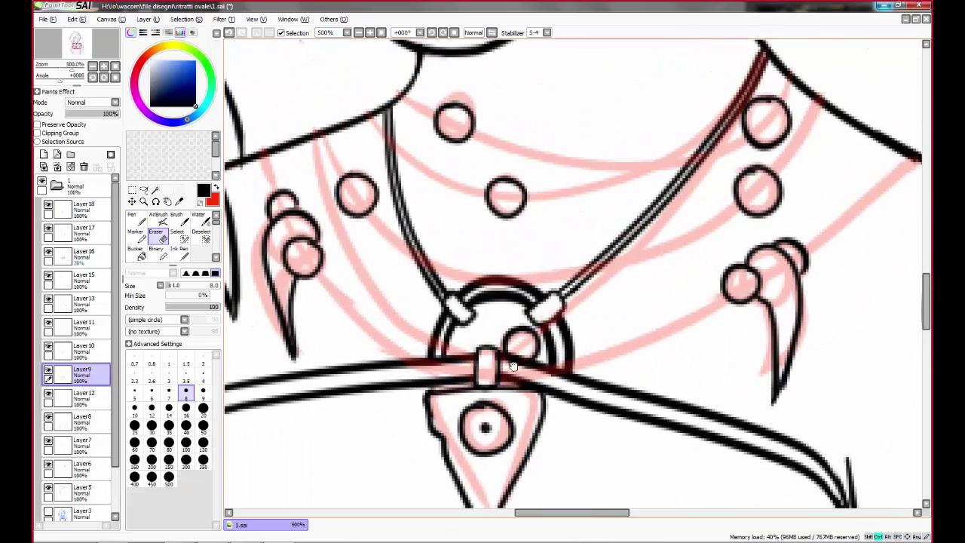
# - On a new layer, ink the long diagonal strands curving down to the neck ring
pyautogui.click(43, 166)
pyautogui.press('n')
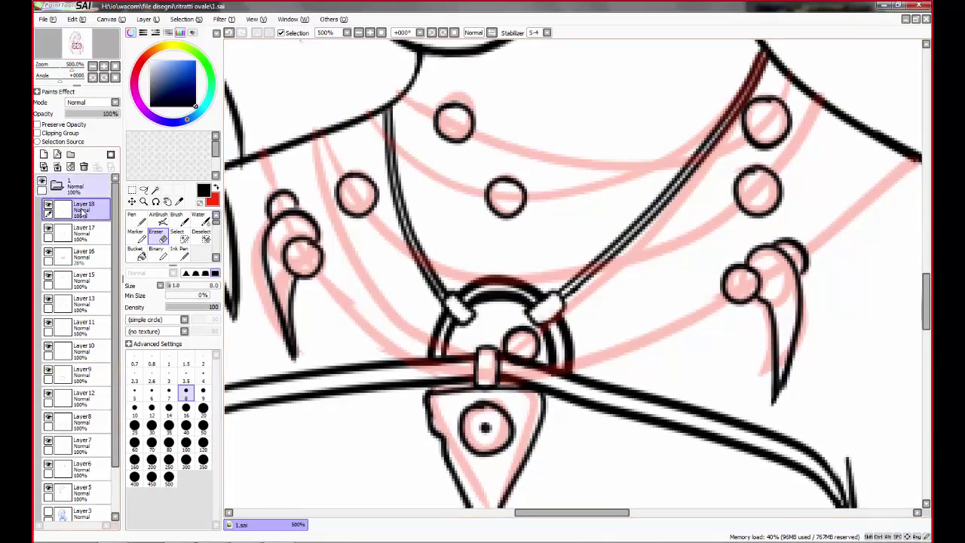
pyautogui.scroll(2, 393, 276)
pyautogui.moveTo(393, 276); pyautogui.dragTo(506, 329)
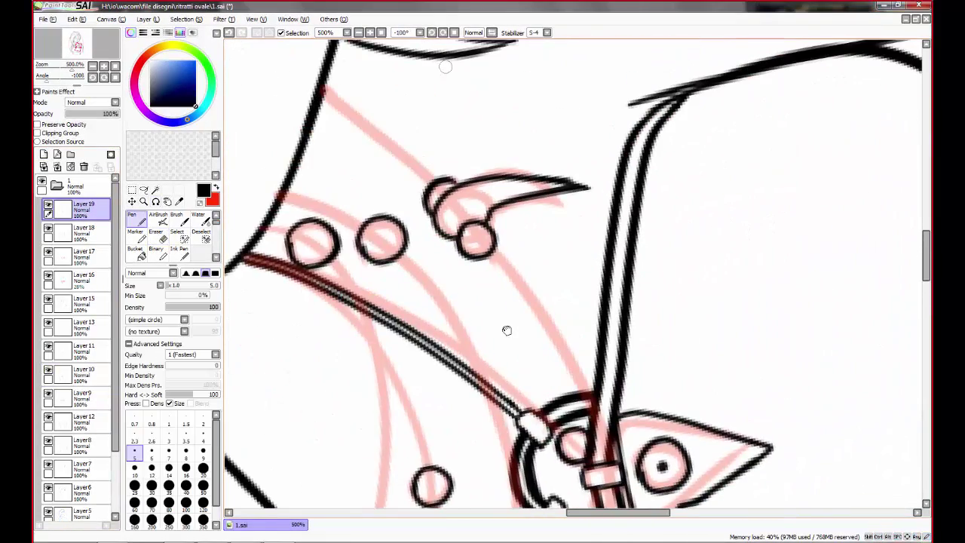
pyautogui.moveTo(351, 107); pyautogui.dragTo(595, 419)
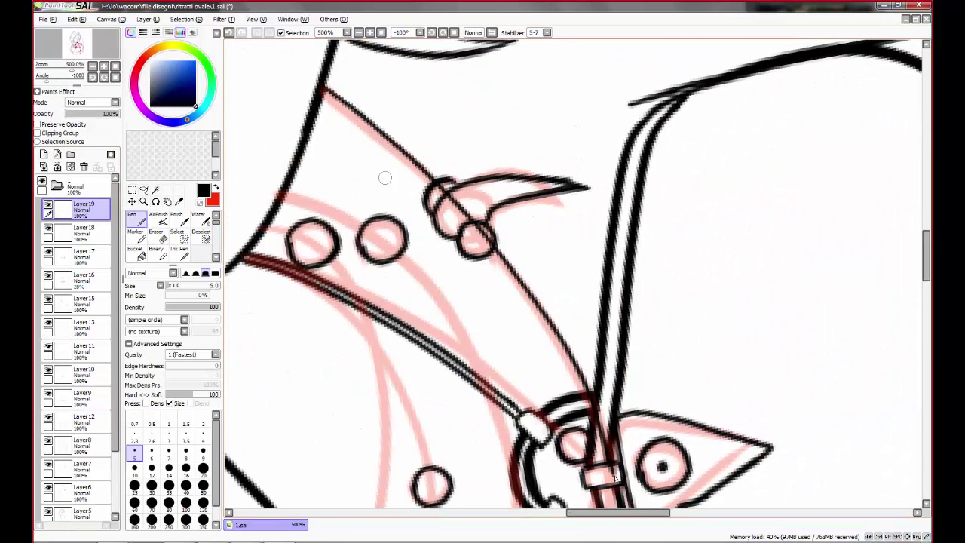
pyautogui.scroll(-5, 384, 177)
pyautogui.scroll(-1, 540, 100)
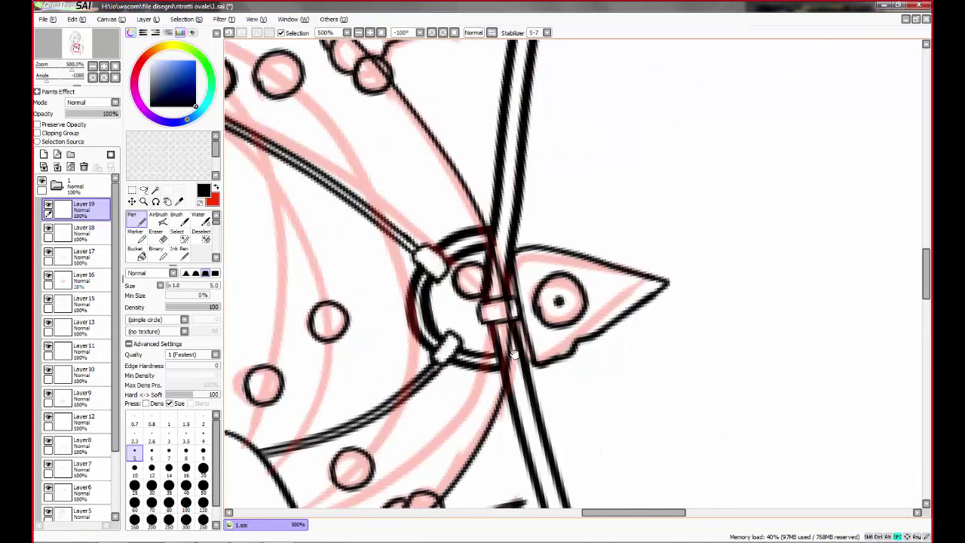
pyautogui.moveTo(345, 242); pyautogui.dragTo(500, 253)
pyautogui.moveTo(388, 107); pyautogui.dragTo(477, 318)
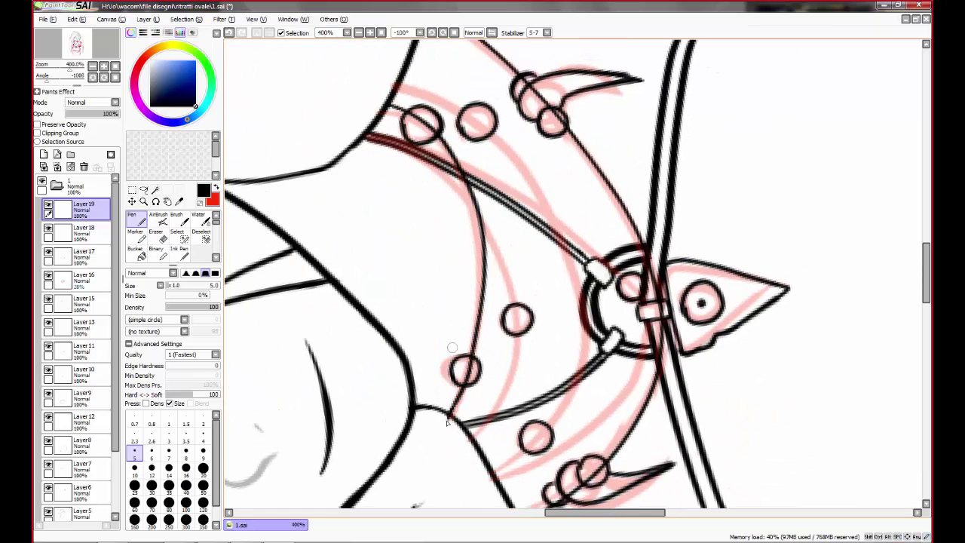
# - Ink the next necklace strand toward the ring and reset the canvas rotation
pyautogui.moveTo(473, 447); pyautogui.dragTo(412, 432)
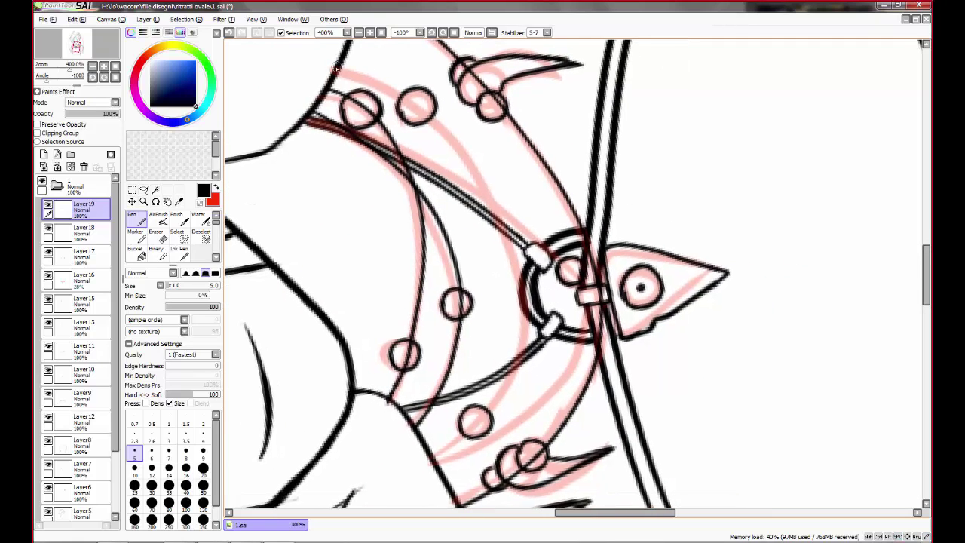
pyautogui.moveTo(331, 65); pyautogui.dragTo(534, 316)
pyautogui.hotkey('ctrl', 'z')
pyautogui.moveTo(332, 66)
pyautogui.mouseDown()
pyautogui.moveTo(518, 257)
pyautogui.moveTo(420, 464)
pyautogui.mouseUp()
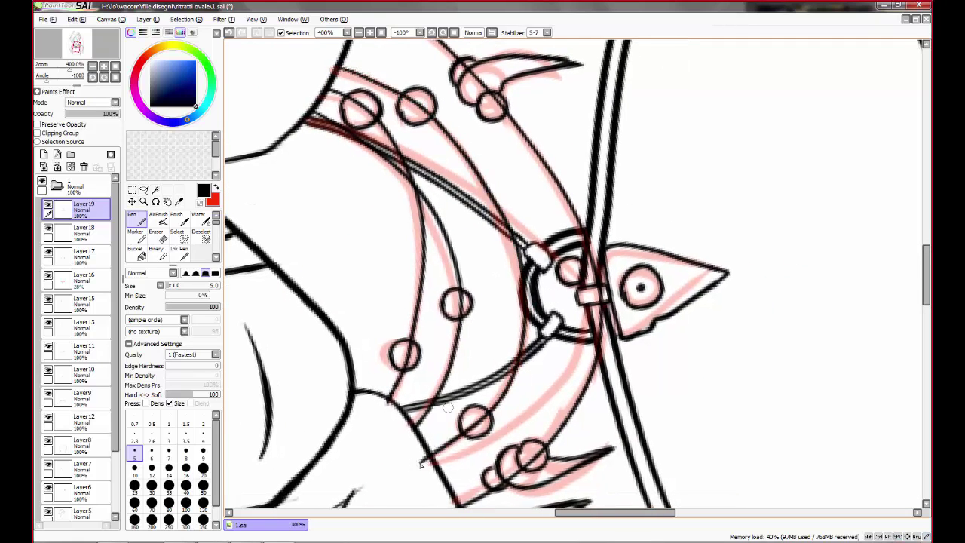
pyautogui.moveTo(584, 327)
pyautogui.mouseDown()
pyautogui.moveTo(558, 261)
pyautogui.moveTo(463, 370)
pyautogui.mouseUp()
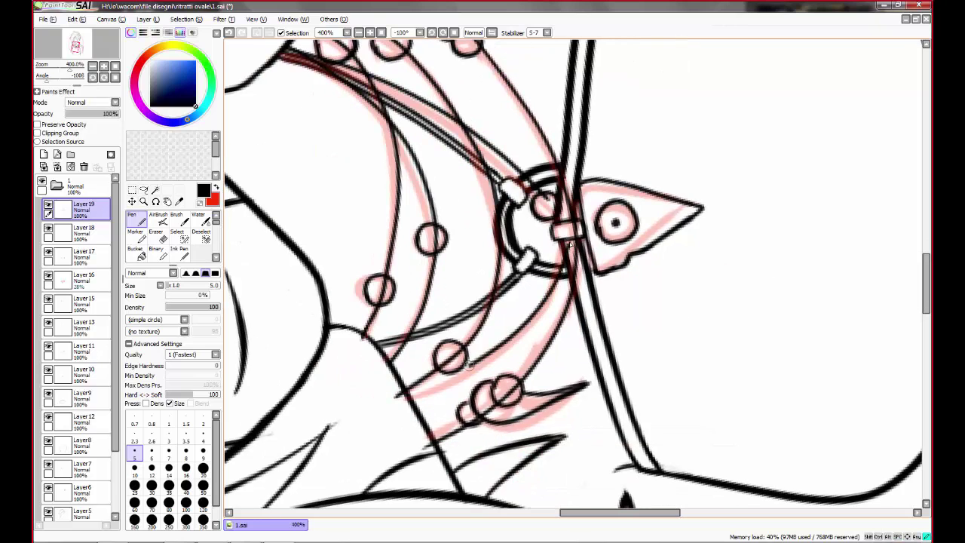
pyautogui.press('Home')
# - Erase stray lines near the beads and ink a new diagonal strand near the neck ring
pyautogui.scroll(3, 339, 124)
pyautogui.press('e')
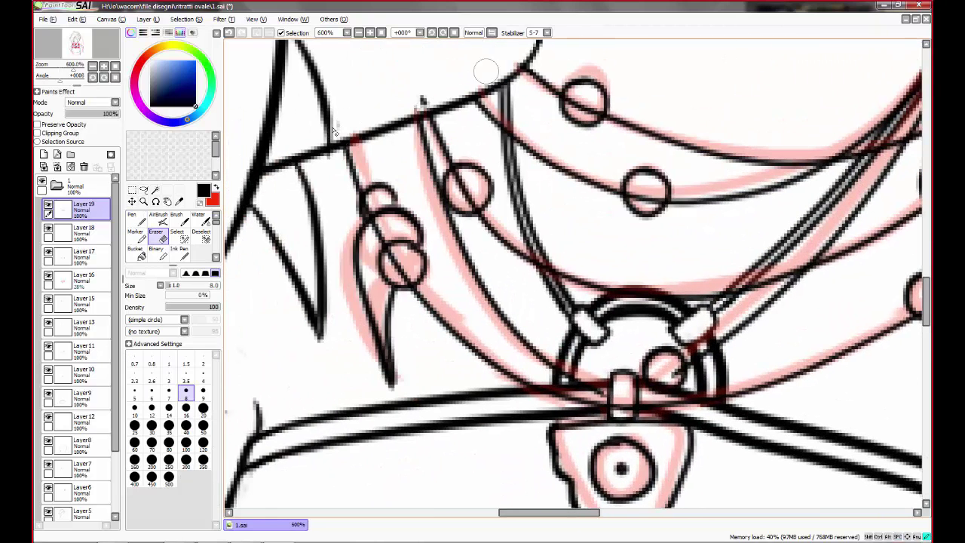
pyautogui.press('n')
pyautogui.press('e')
pyautogui.moveTo(371, 180); pyautogui.dragTo(396, 263)
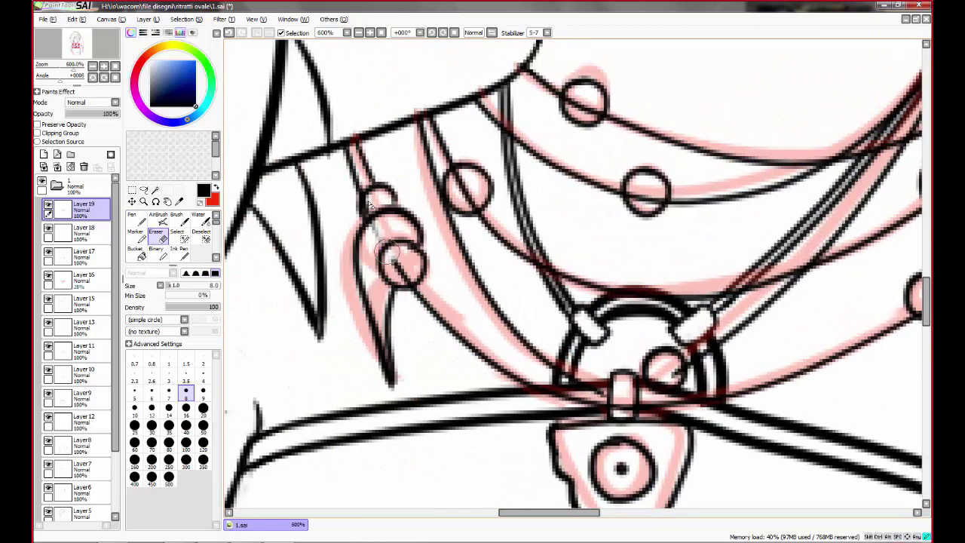
pyautogui.press('n')
pyautogui.moveTo(527, 302); pyautogui.dragTo(417, 277)
pyautogui.moveTo(290, 230); pyautogui.dragTo(419, 347)
# - Continue the inked strand down to the pendant, redoing it until clean
pyautogui.press('e')
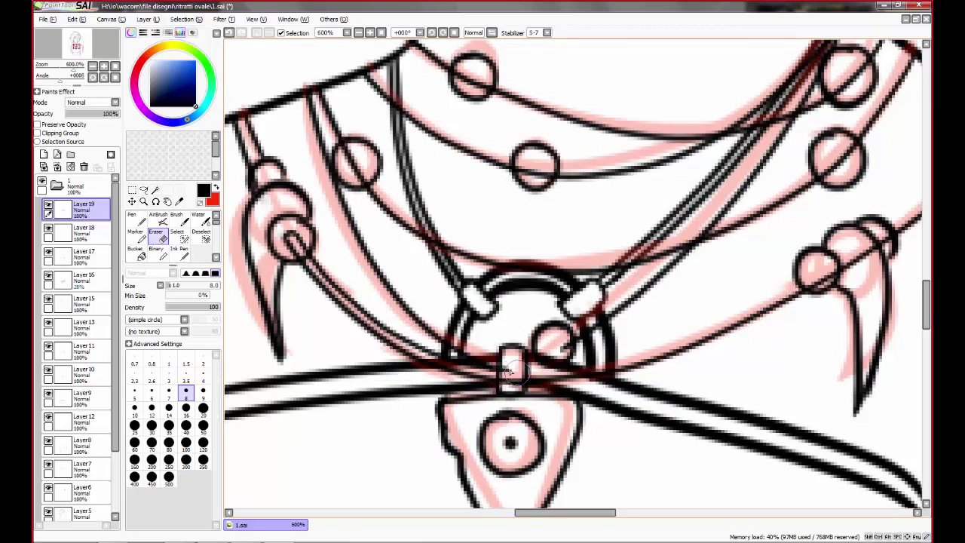
pyautogui.moveTo(510, 400); pyautogui.dragTo(504, 476)
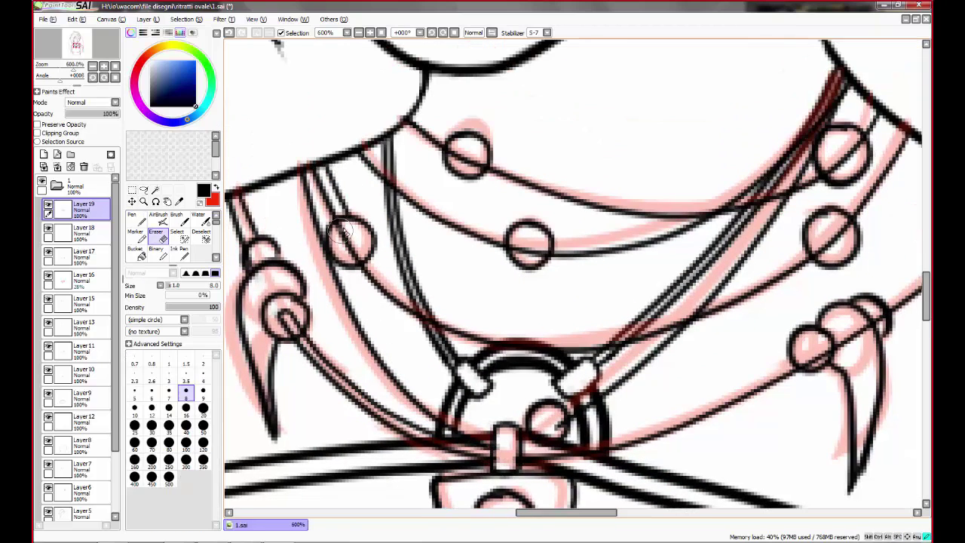
pyautogui.moveTo(348, 232); pyautogui.dragTo(280, 322)
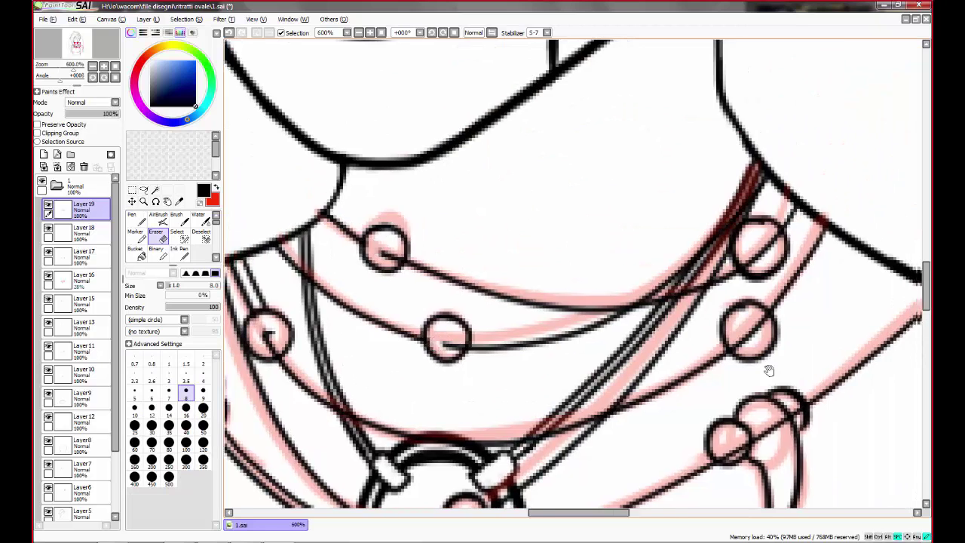
pyautogui.moveTo(754, 320); pyautogui.dragTo(628, 322)
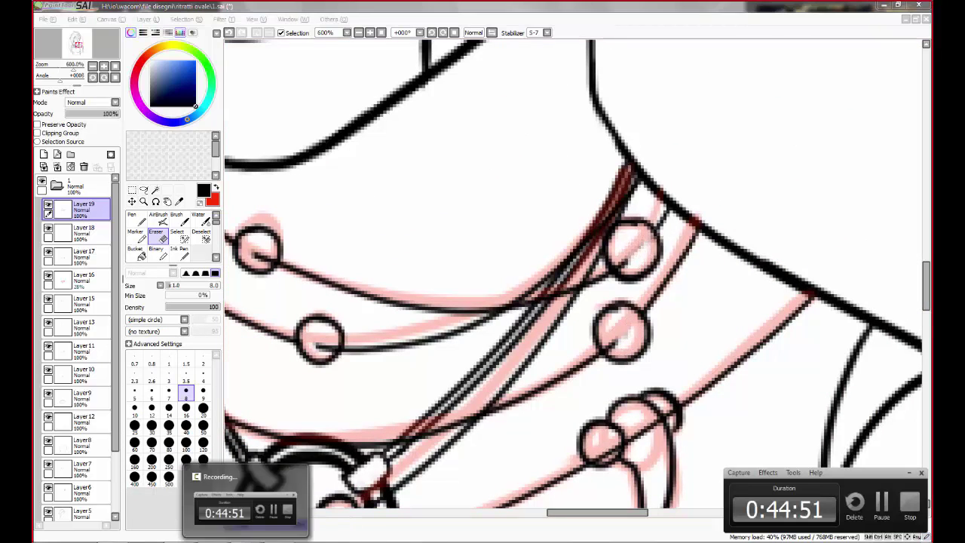
pyautogui.moveTo(706, 413); pyautogui.dragTo(706, 250)
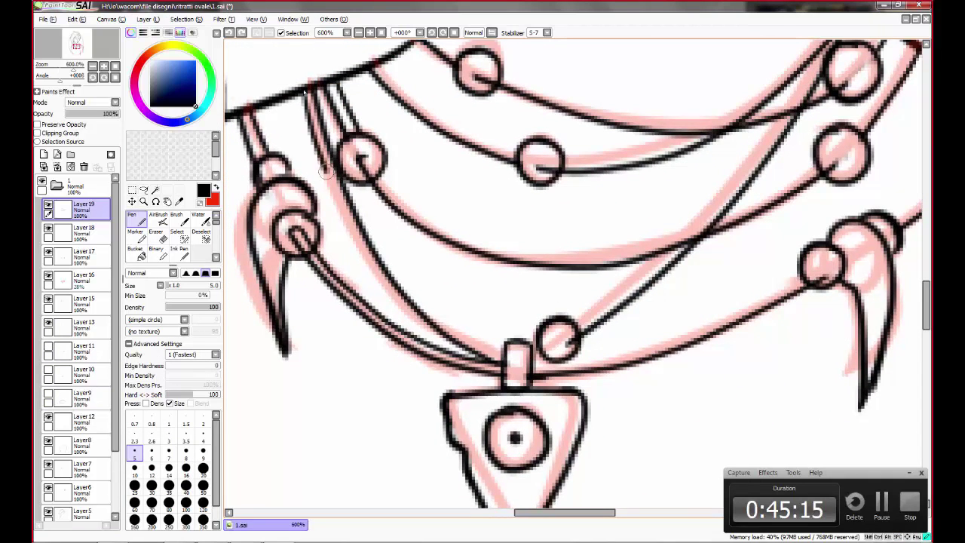
pyautogui.moveTo(325, 171); pyautogui.dragTo(490, 373)
pyautogui.hotkey('ctrl', 'z')
pyautogui.moveTo(305, 89); pyautogui.dragTo(350, 219)
pyautogui.hotkey('ctrl', 'z')
pyautogui.moveTo(316, 143); pyautogui.dragTo(368, 263)
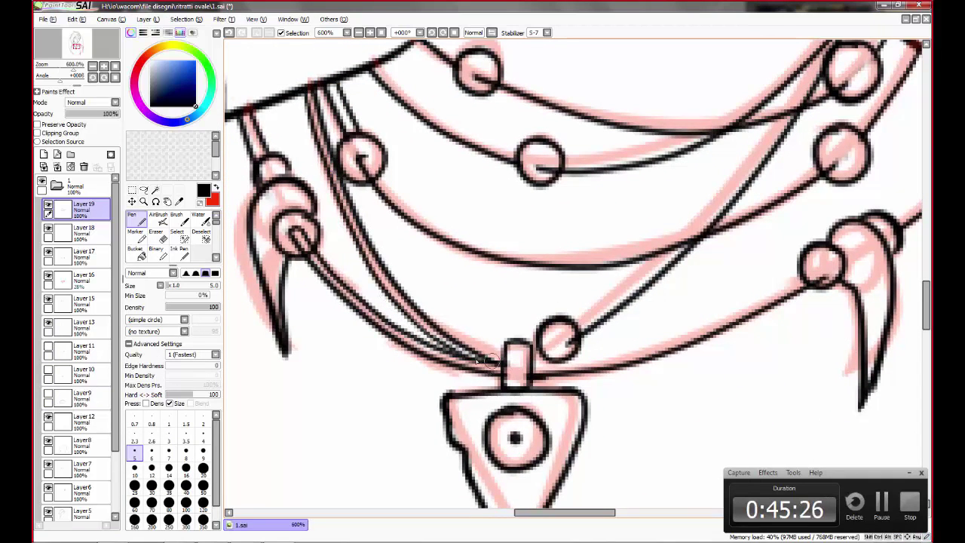
# - With the canvas rotated, ink the line down the claw's shaft
pyautogui.moveTo(539, 354)
pyautogui.mouseDown()
pyautogui.moveTo(758, 269)
pyautogui.moveTo(635, 135)
pyautogui.moveTo(585, 147)
pyautogui.moveTo(592, 274)
pyautogui.moveTo(558, 445)
pyautogui.mouseUp()
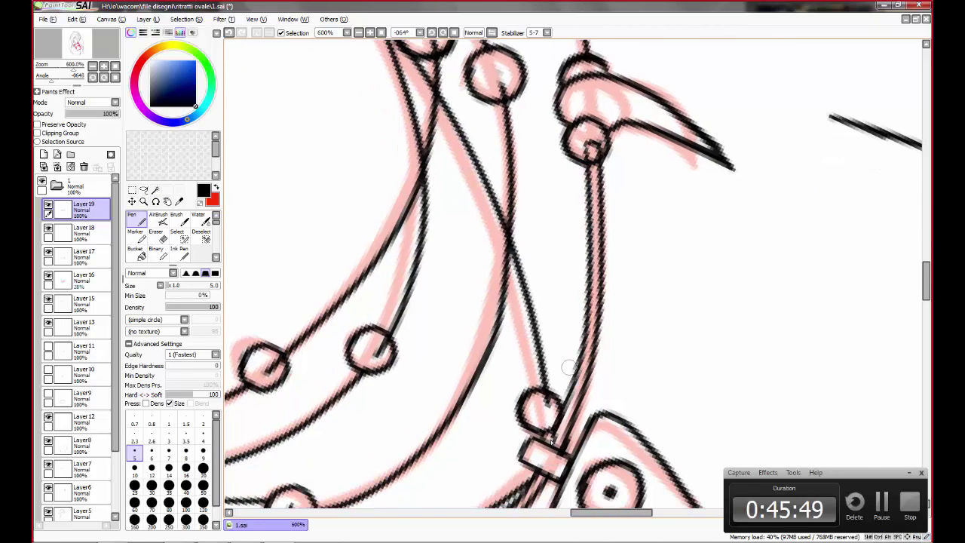
pyautogui.scroll(3, 558, 445)
pyautogui.moveTo(550, 147); pyautogui.dragTo(588, 320)
pyautogui.hotkey('ctrl', 'z')
pyautogui.hotkey('ctrl', 'z')
pyautogui.moveTo(551, 151); pyautogui.dragTo(588, 320)
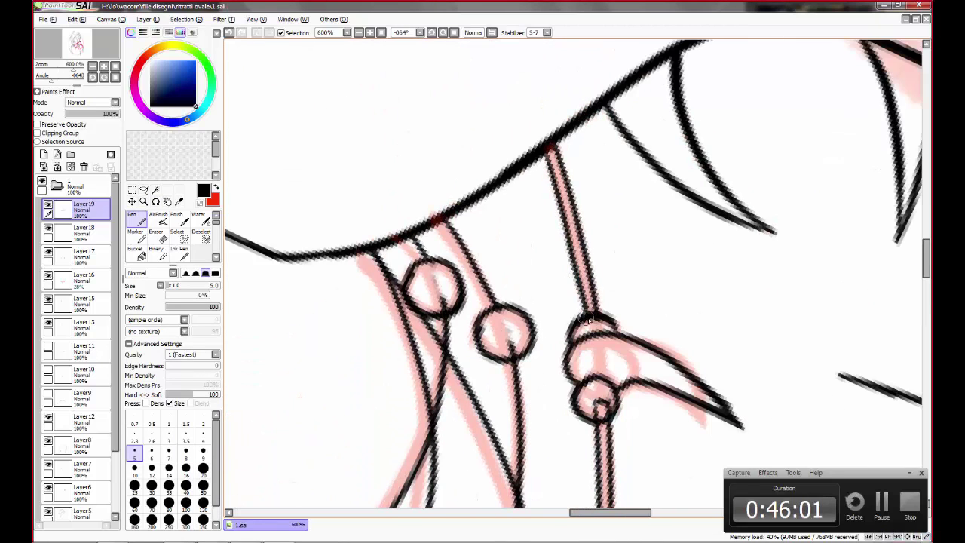
pyautogui.scroll(-3, 568, 89)
pyautogui.scroll(3, 568, 89)
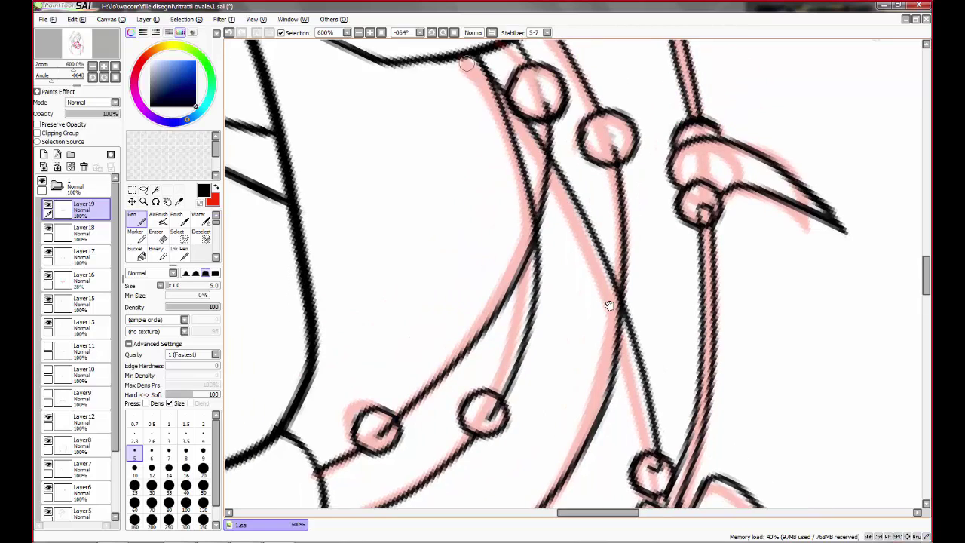
# - Add the doubled second line along the claw shaft, running it to its end
pyautogui.moveTo(482, 87); pyautogui.dragTo(575, 220)
pyautogui.scroll(-3, 573, 219)
pyautogui.moveTo(502, 54)
pyautogui.mouseDown()
pyautogui.moveTo(562, 173)
pyautogui.moveTo(564, 152)
pyautogui.mouseUp()
pyautogui.scroll(3, 556, 168)
pyautogui.moveTo(617, 78); pyautogui.dragTo(546, 316)
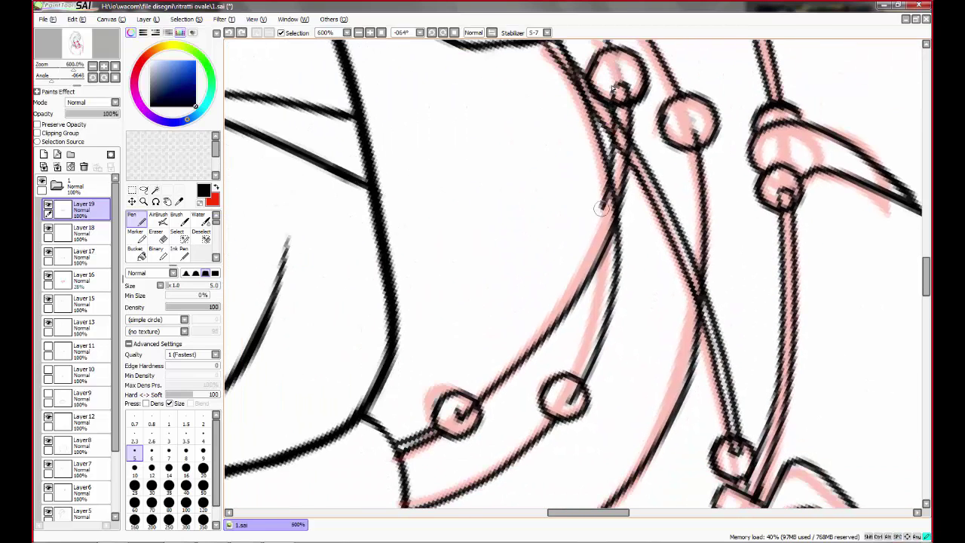
pyautogui.hotkey('ctrl', 'z')
pyautogui.moveTo(622, 95); pyautogui.dragTo(508, 358)
pyautogui.scroll(3, 508, 358)
pyautogui.scroll(-3, 605, 172)
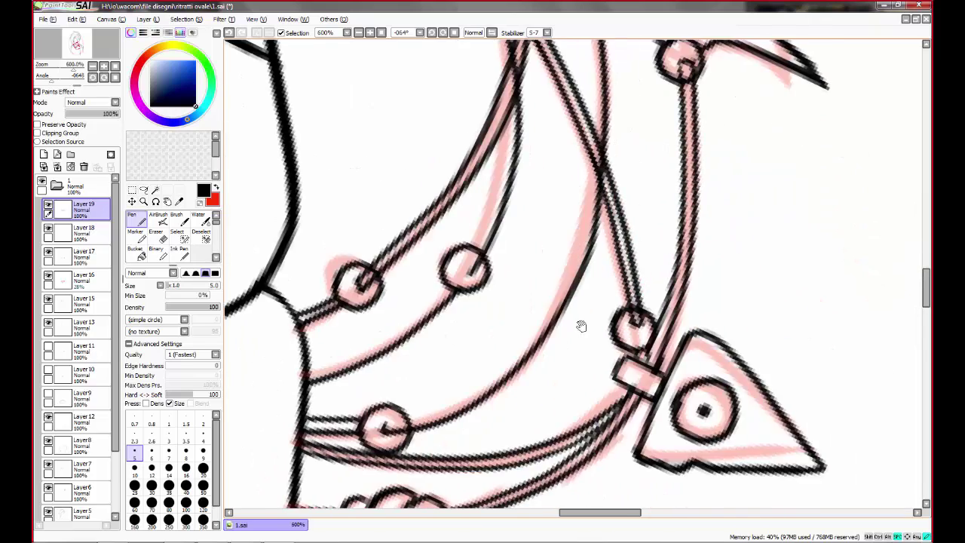
pyautogui.scroll(3, 579, 328)
pyautogui.scroll(-3, 575, 217)
# - Ink black along the pink curves of the lower strands
pyautogui.moveTo(615, 77)
pyautogui.mouseDown()
pyautogui.moveTo(627, 276)
pyautogui.moveTo(514, 346)
pyautogui.moveTo(675, 237)
pyautogui.mouseUp()
pyautogui.scroll(3, 627, 276)
pyautogui.hotkey('ctrl', 'z')
pyautogui.hotkey('ctrl', 'z')
pyautogui.moveTo(550, 335); pyautogui.dragTo(656, 248)
pyautogui.hotkey('ctrl', 'z')
pyautogui.moveTo(599, 306); pyautogui.dragTo(671, 234)
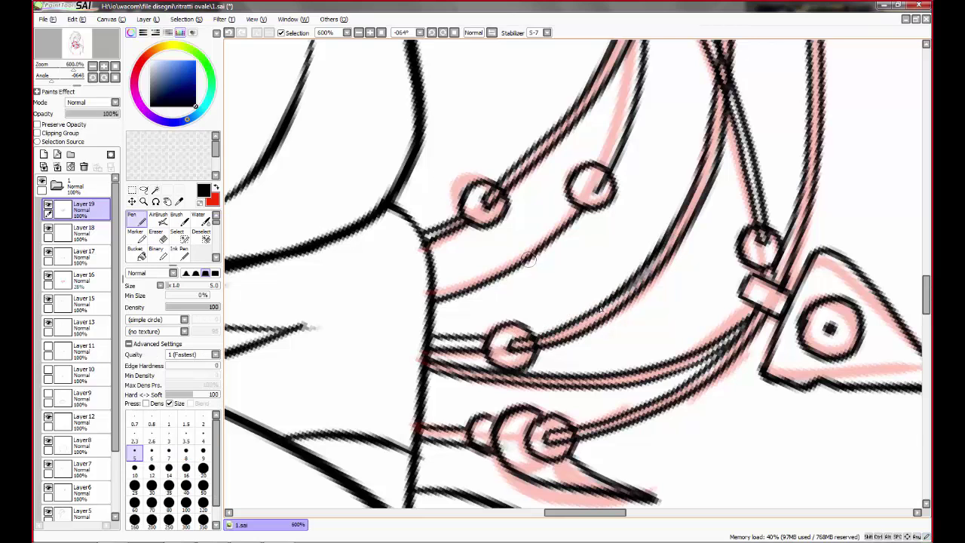
pyautogui.moveTo(601, 163); pyautogui.dragTo(612, 207)
pyautogui.hotkey('ctrl', 'z')
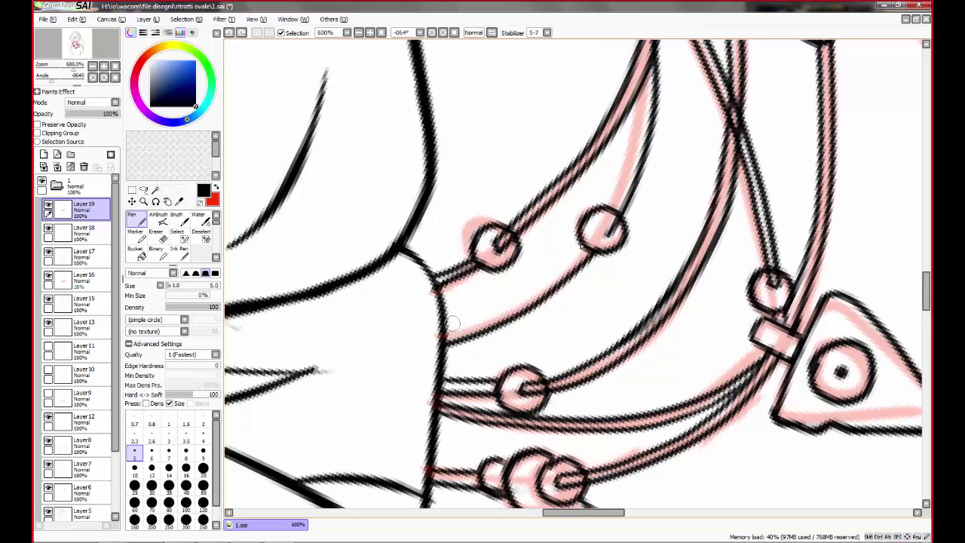
pyautogui.moveTo(447, 319)
pyautogui.mouseDown()
pyautogui.moveTo(580, 249)
pyautogui.moveTo(554, 293)
pyautogui.moveTo(531, 438)
pyautogui.mouseUp()
# - Redraw the upper-left strand and reset the canvas rotation upright
pyautogui.press('e')
pyautogui.press('n')
pyautogui.press('e')
pyautogui.press('n')
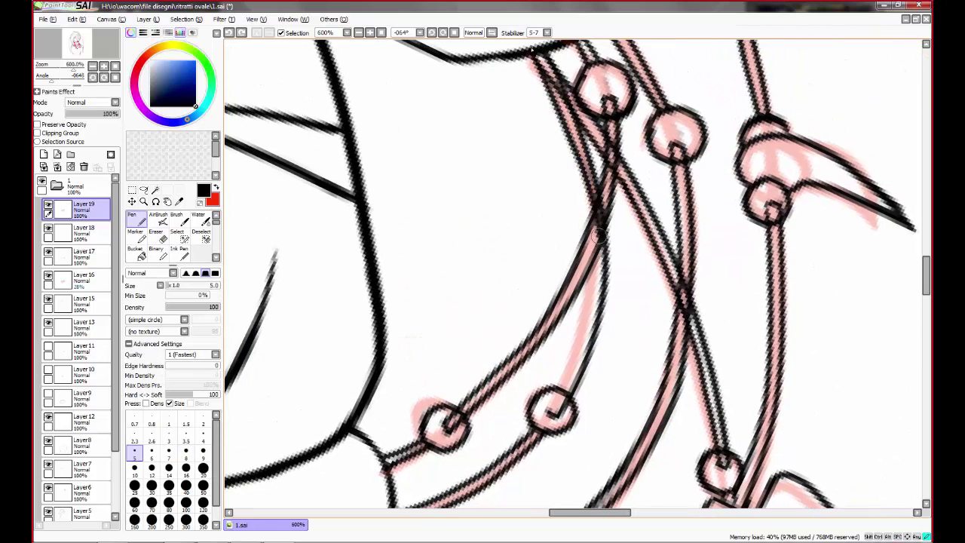
pyautogui.moveTo(529, 54); pyautogui.dragTo(552, 98)
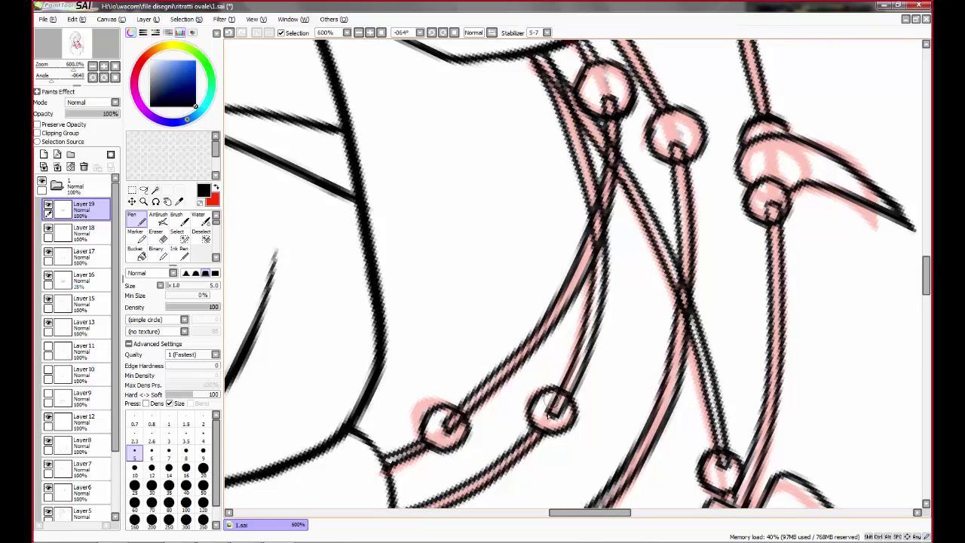
pyautogui.scroll(-2, 550, 406)
pyautogui.press('Home')
pyautogui.scroll(-2, 528, 377)
pyautogui.scroll(2, 480, 358)
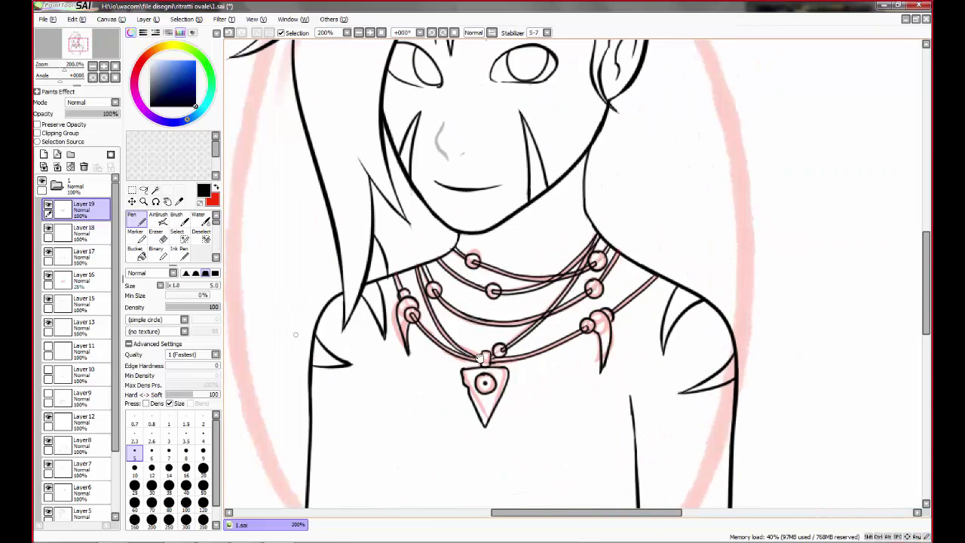
# - Fade Layer 8 to about 41% opacity to see the crossing lines
pyautogui.scroll(2, 480, 357)
pyautogui.scroll(2, 478, 357)
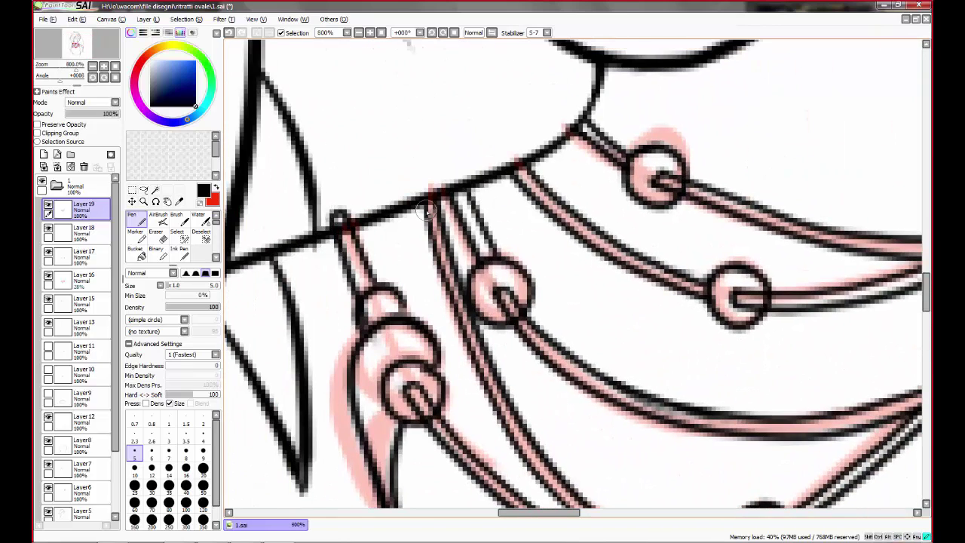
pyautogui.click(79, 445)
pyautogui.moveTo(113, 114); pyautogui.dragTo(97, 114)
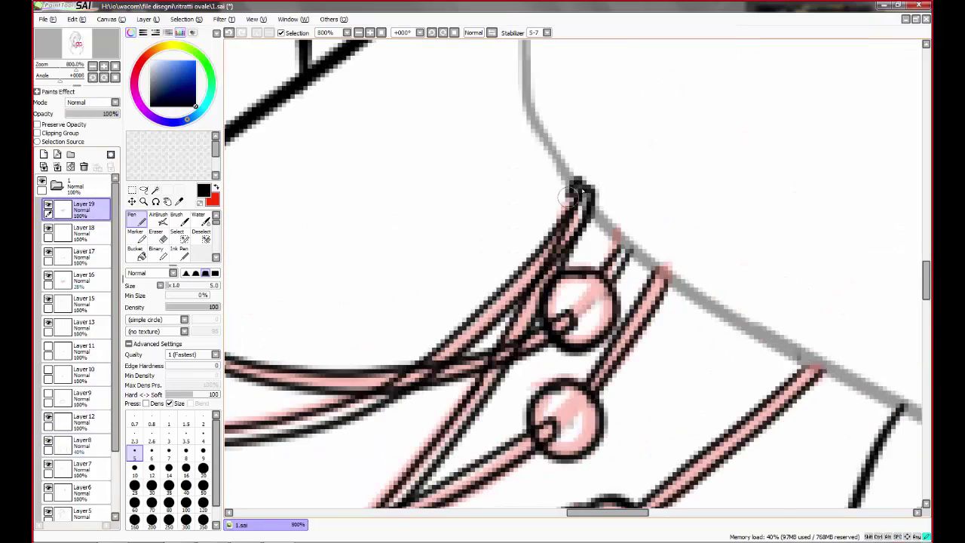
pyautogui.scroll(-2, 572, 194)
pyautogui.scroll(1, 508, 286)
pyautogui.scroll(1, 602, 281)
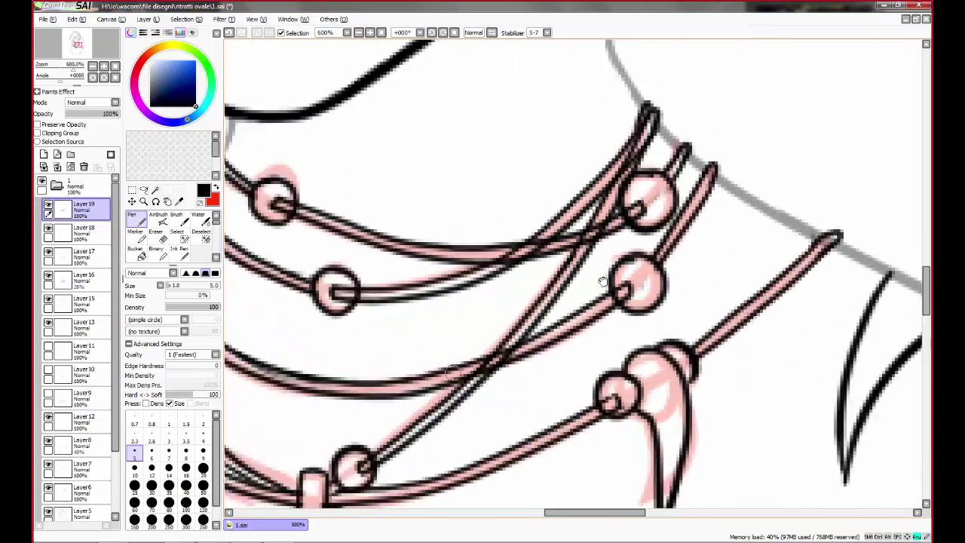
pyautogui.scroll(1, 602, 281)
pyautogui.scroll(1, 512, 324)
# - Erase the neck outline where the necklace strands cross it
pyautogui.press('e')
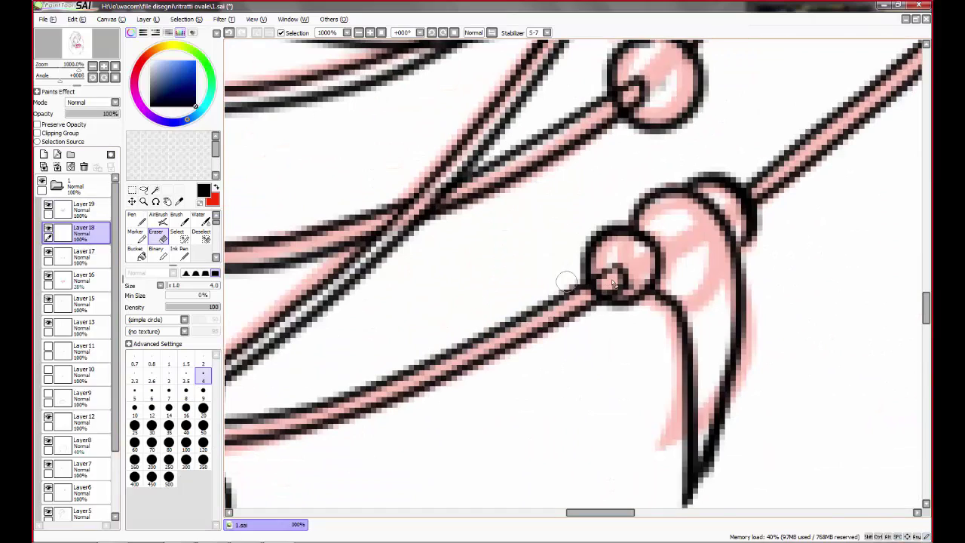
pyautogui.scroll(-3, 611, 283)
pyautogui.scroll(2, 601, 334)
pyautogui.scroll(3, 611, 309)
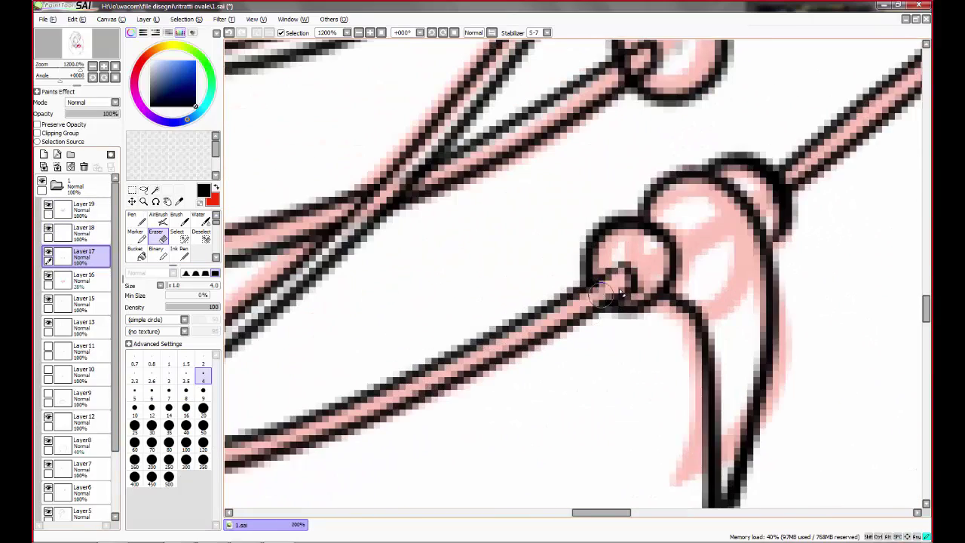
pyautogui.scroll(-1, 619, 293)
pyautogui.scroll(-1, 588, 271)
pyautogui.scroll(1, 573, 241)
pyautogui.scroll(-1, 558, 214)
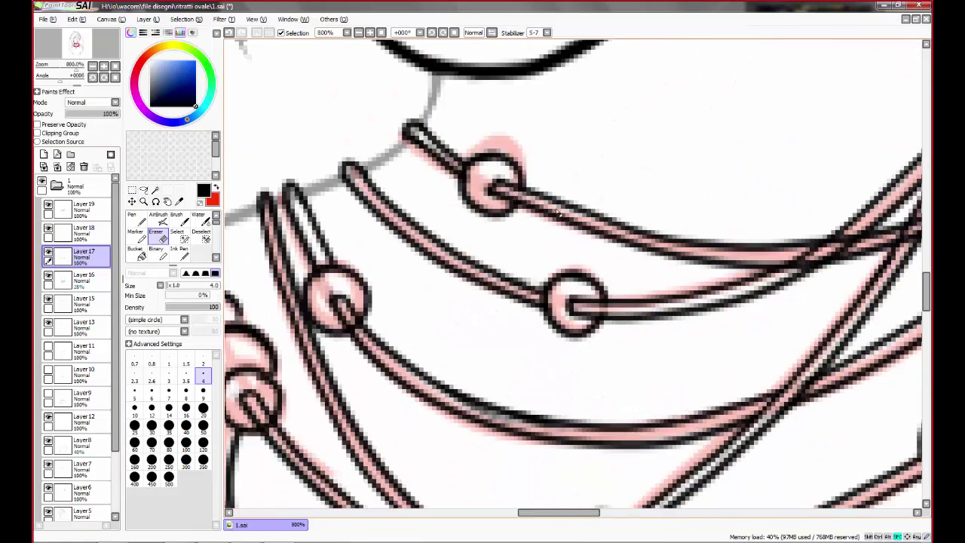
pyautogui.scroll(-2, 558, 213)
pyautogui.scroll(1, 452, 249)
pyautogui.scroll(1, 603, 302)
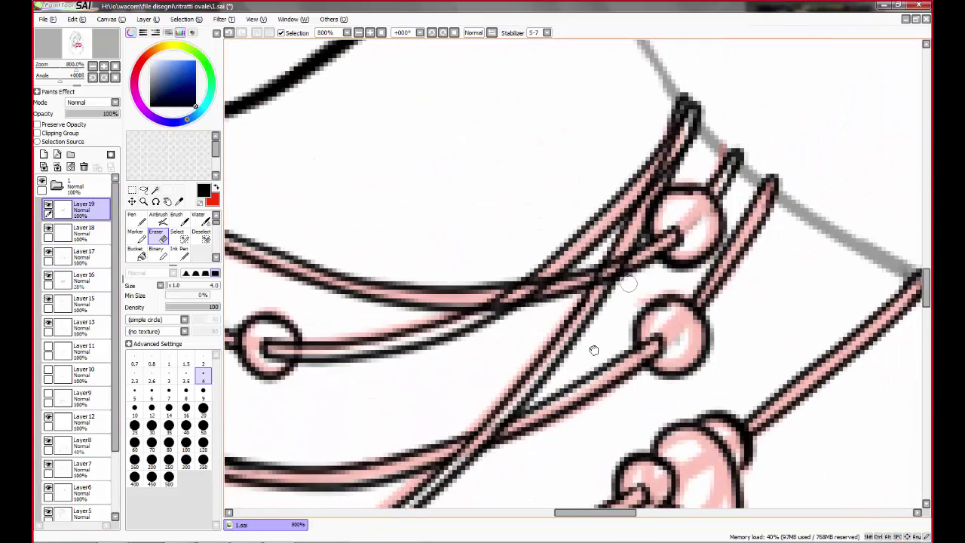
pyautogui.moveTo(514, 337); pyautogui.dragTo(618, 325)
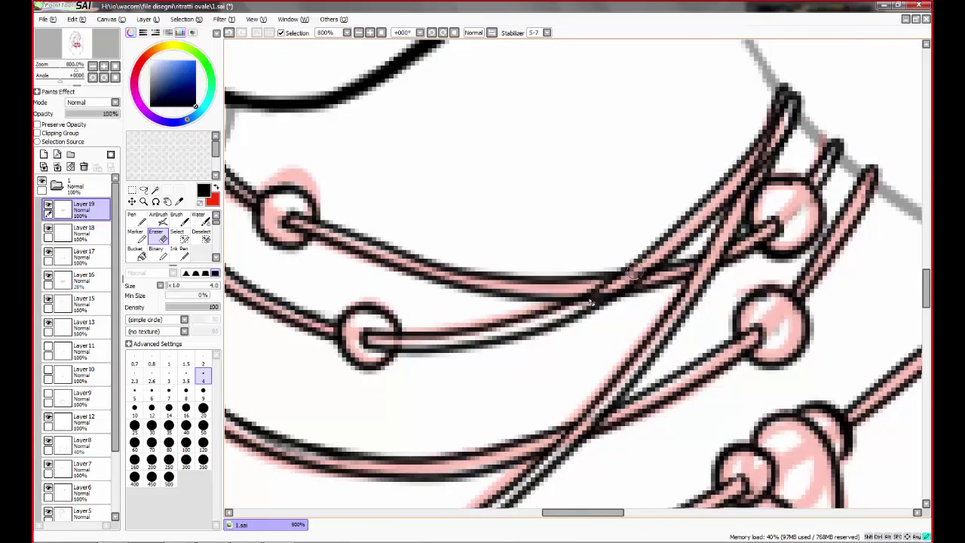
pyautogui.scroll(-1, 590, 301)
pyautogui.scroll(1, 682, 254)
pyautogui.scroll(1, 640, 267)
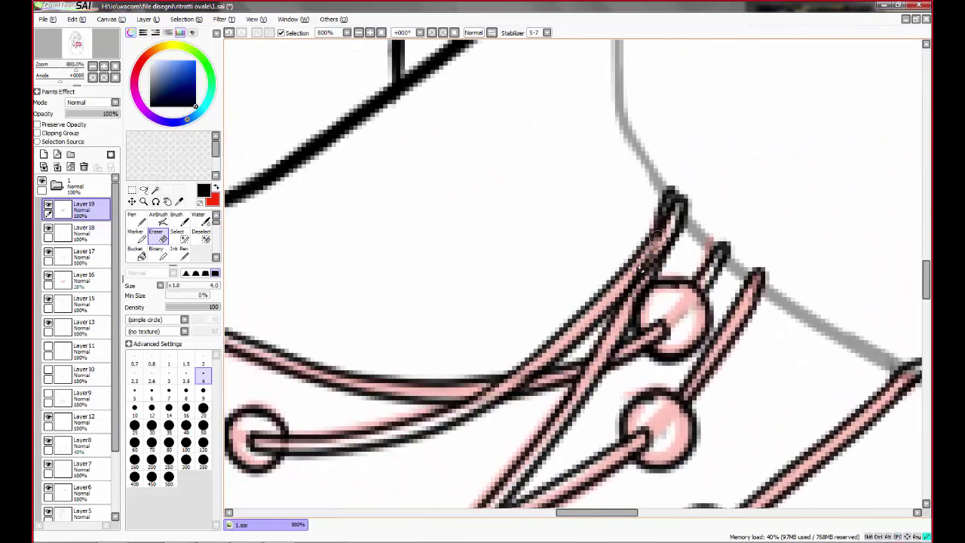
pyautogui.scroll(-2, 573, 317)
pyautogui.scroll(2, 512, 347)
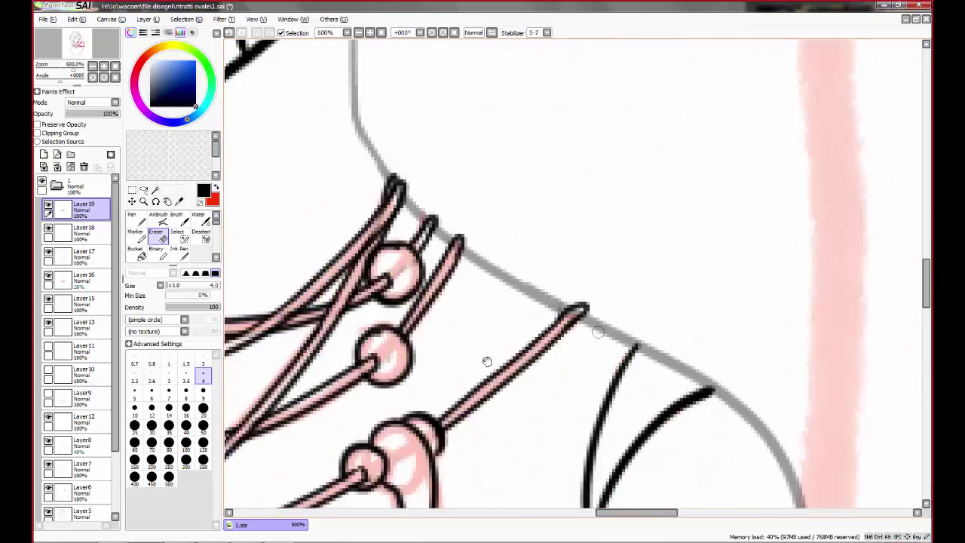
pyautogui.scroll(1, 558, 369)
# - Erase the remaining overlaps near the neck, then restore Layer 8 to 100% opacity
pyautogui.press('n')
pyautogui.scroll(-2, 596, 348)
pyautogui.scroll(-1, 581, 366)
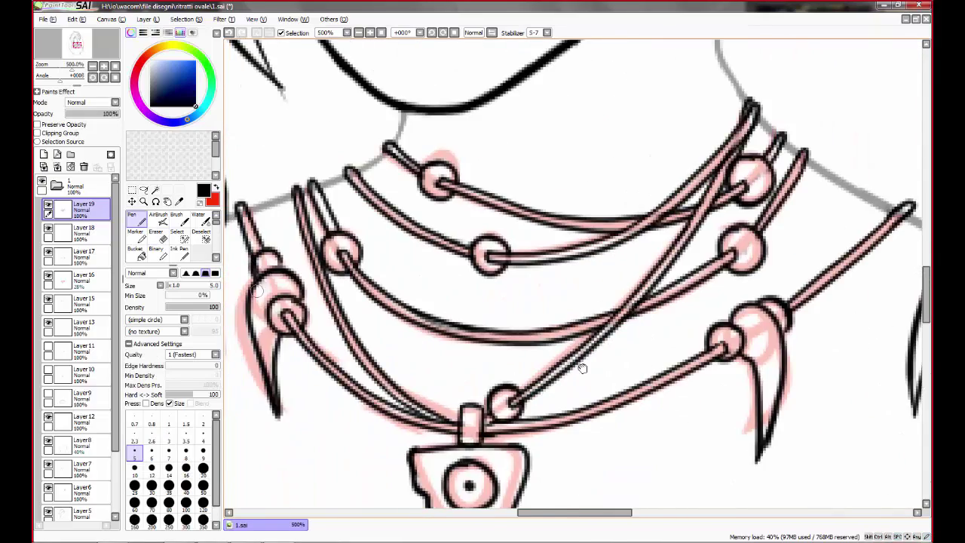
pyautogui.scroll(2, 581, 367)
pyautogui.click(83, 255)
pyautogui.click(78, 445)
pyautogui.press('e')
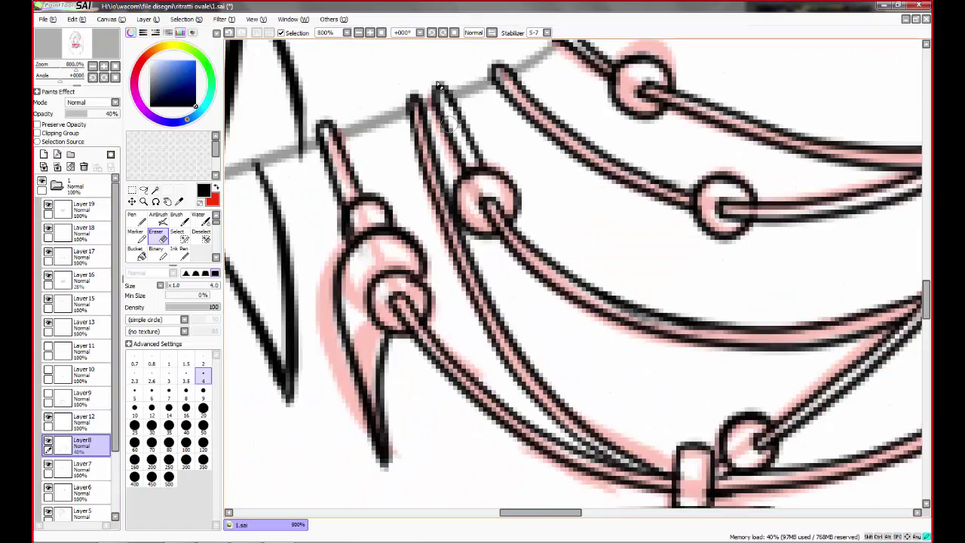
pyautogui.moveTo(501, 145); pyautogui.dragTo(392, 292)
pyautogui.moveTo(471, 194)
pyautogui.mouseDown()
pyautogui.moveTo(377, 383)
pyautogui.moveTo(559, 172)
pyautogui.mouseUp()
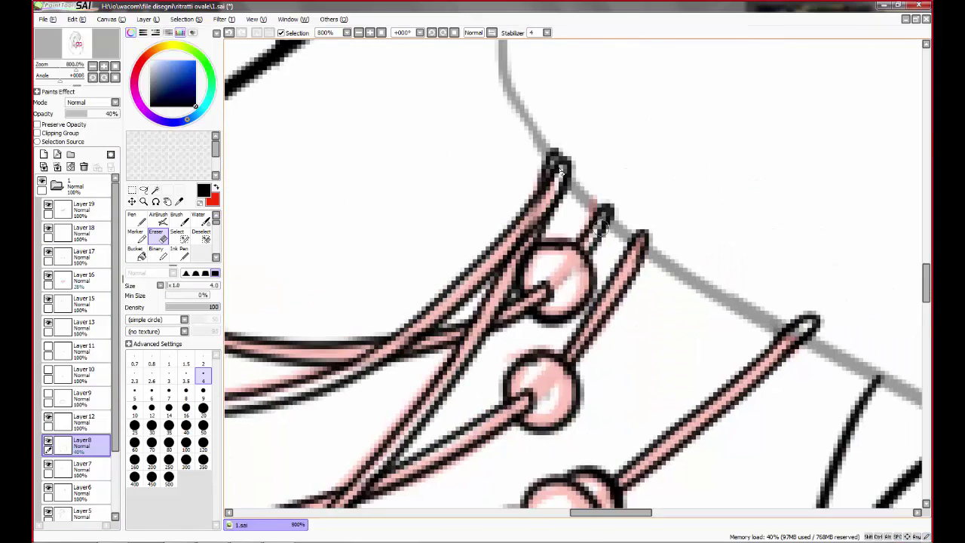
pyautogui.scroll(-2, 817, 322)
pyautogui.click(115, 113)
pyautogui.scroll(-2, 527, 302)
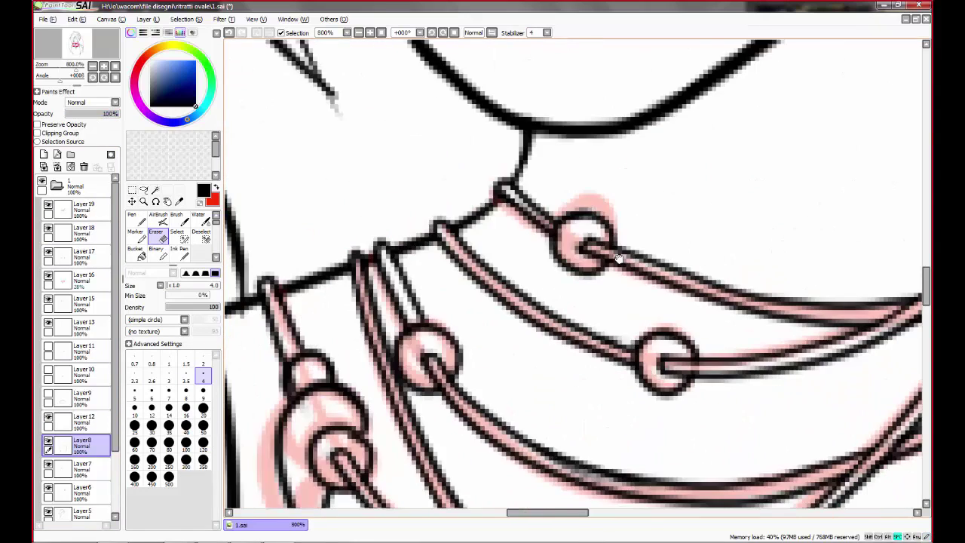
pyautogui.scroll(-3, 527, 302)
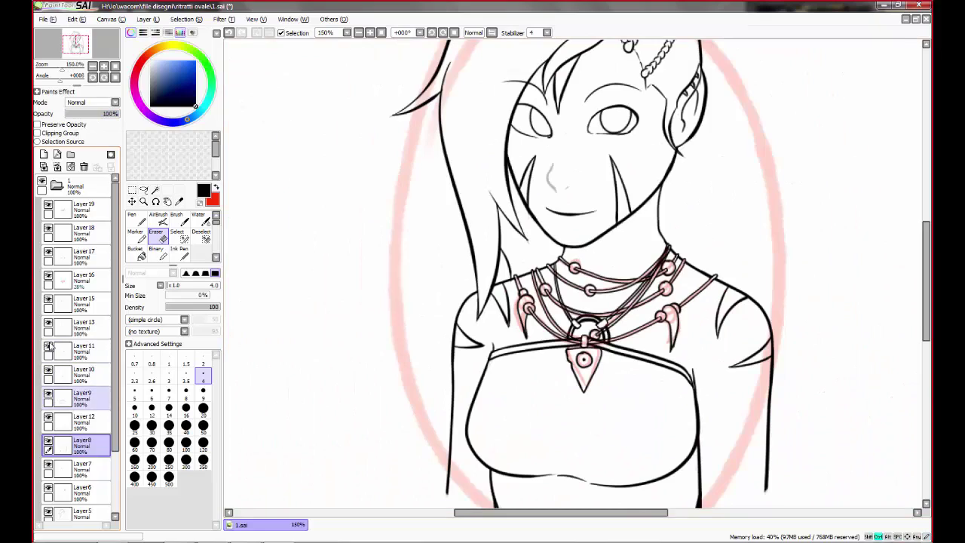
pyautogui.click(83, 374)
pyautogui.click(82, 350)
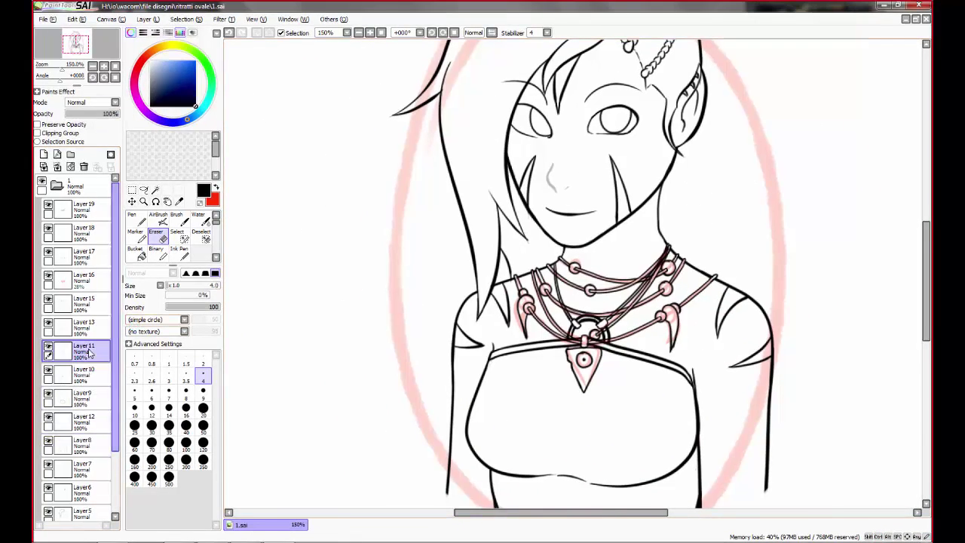
pyautogui.scroll(2, 558, 337)
pyautogui.scroll(1, 558, 337)
pyautogui.moveTo(666, 205); pyautogui.dragTo(576, 322)
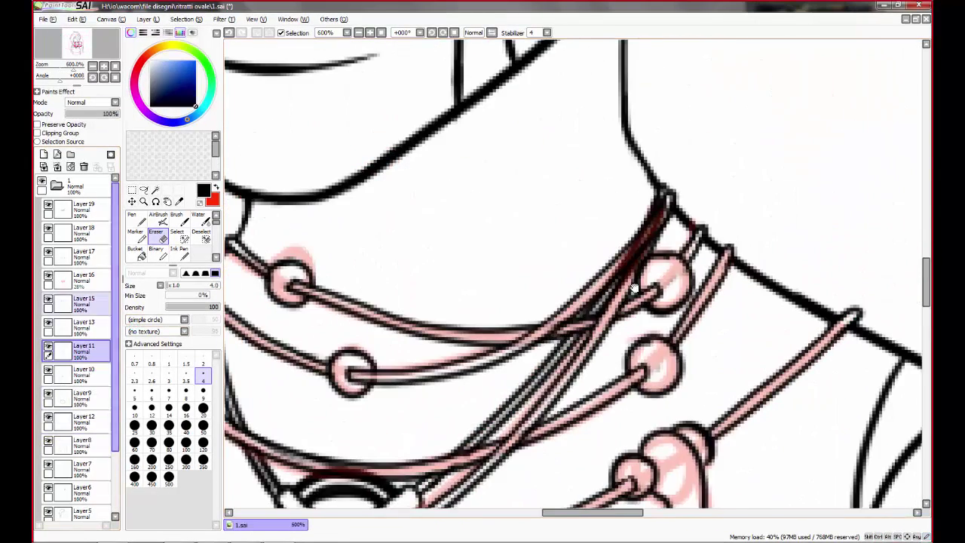
pyautogui.click(48, 278)
pyautogui.moveTo(628, 284); pyautogui.dragTo(730, 140)
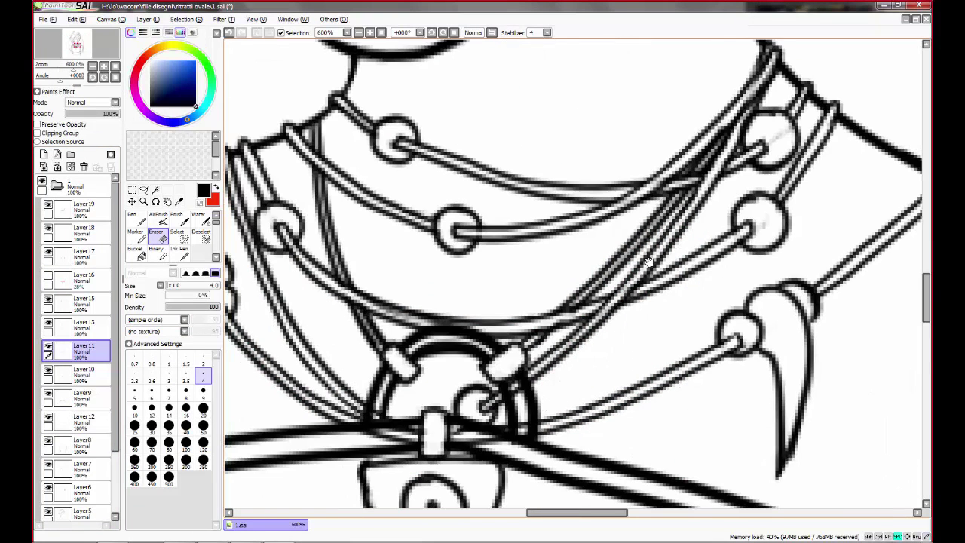
pyautogui.click(75, 372)
pyautogui.moveTo(418, 321); pyautogui.dragTo(475, 260)
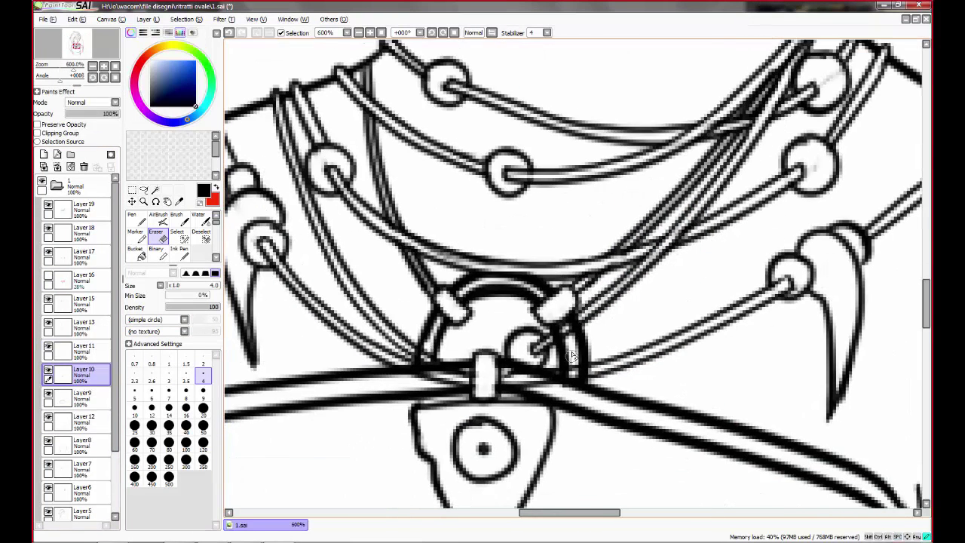
pyautogui.hotkey('alt', '[')
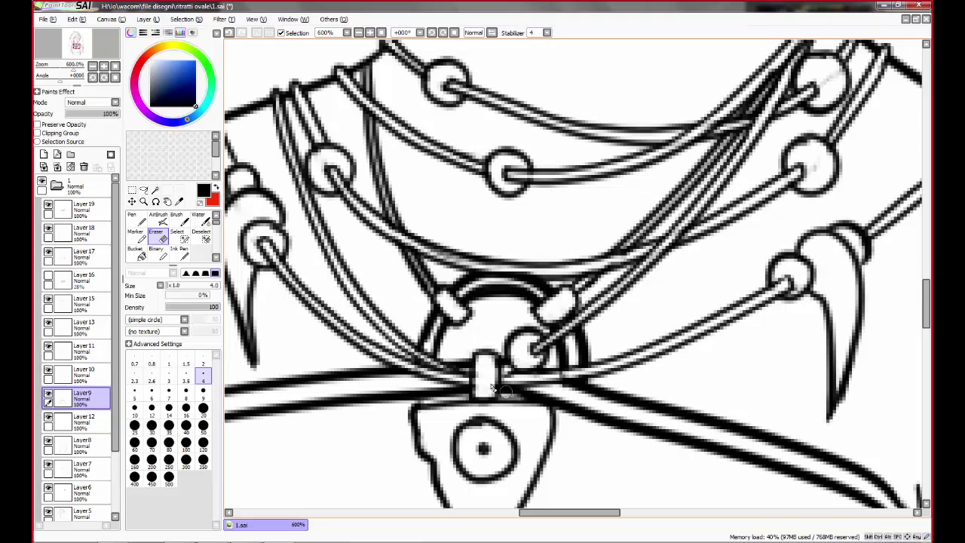
pyautogui.click(75, 377)
pyautogui.moveTo(445, 372); pyautogui.dragTo(524, 410)
pyautogui.click(76, 257)
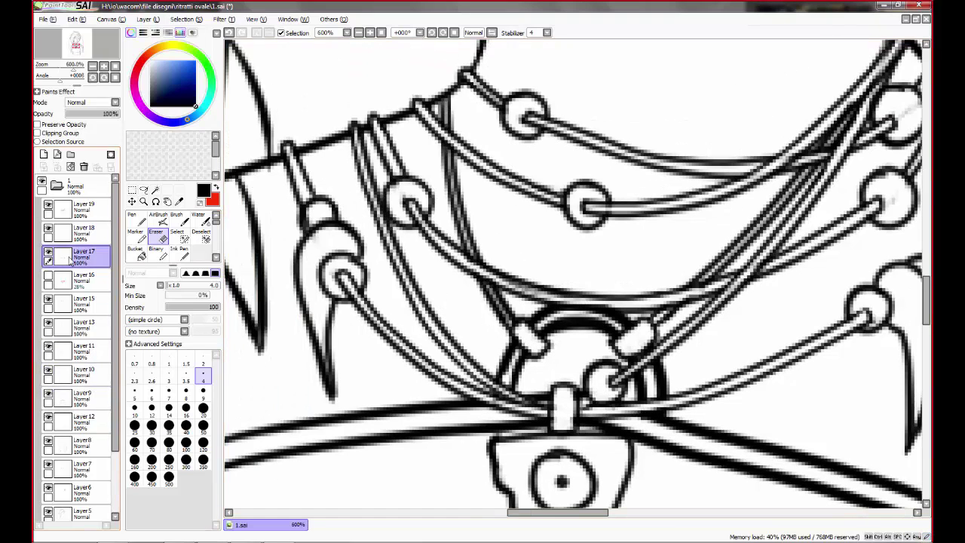
pyautogui.click(48, 257)
pyautogui.click(48, 256)
pyautogui.click(64, 211)
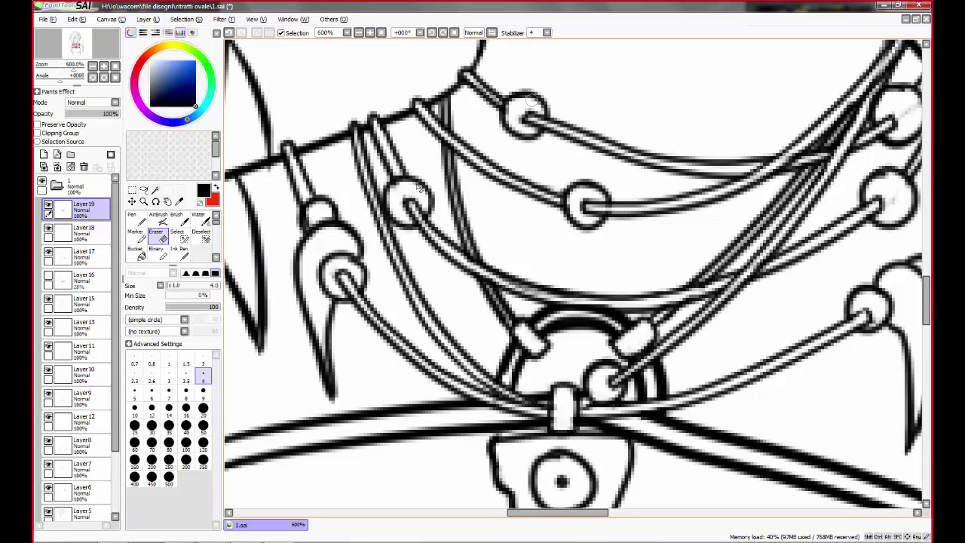
pyautogui.hscroll(3, 637, 192)
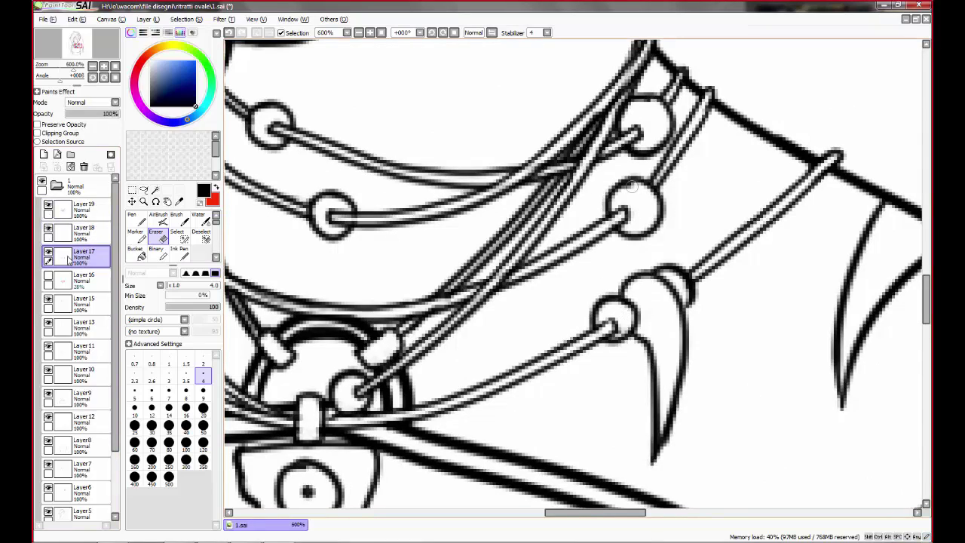
pyautogui.moveTo(266, 164); pyautogui.dragTo(315, 194)
pyautogui.scroll(-3, 316, 194)
pyautogui.scroll(2, 362, 264)
pyautogui.scroll(2, 406, 325)
pyautogui.keyDown('ctrl'); pyautogui.click(406, 325); pyautogui.keyUp('ctrl')
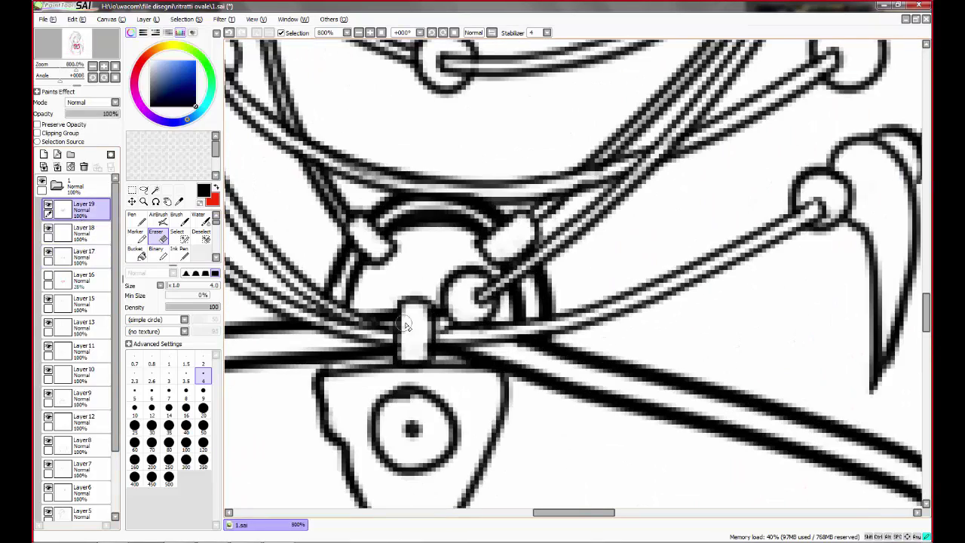
pyautogui.scroll(-3, 406, 324)
pyautogui.scroll(-2, 405, 325)
# - Show the pink necklace colour layer, move it to the bottom of the stack, and add new layers
pyautogui.click(83, 277)
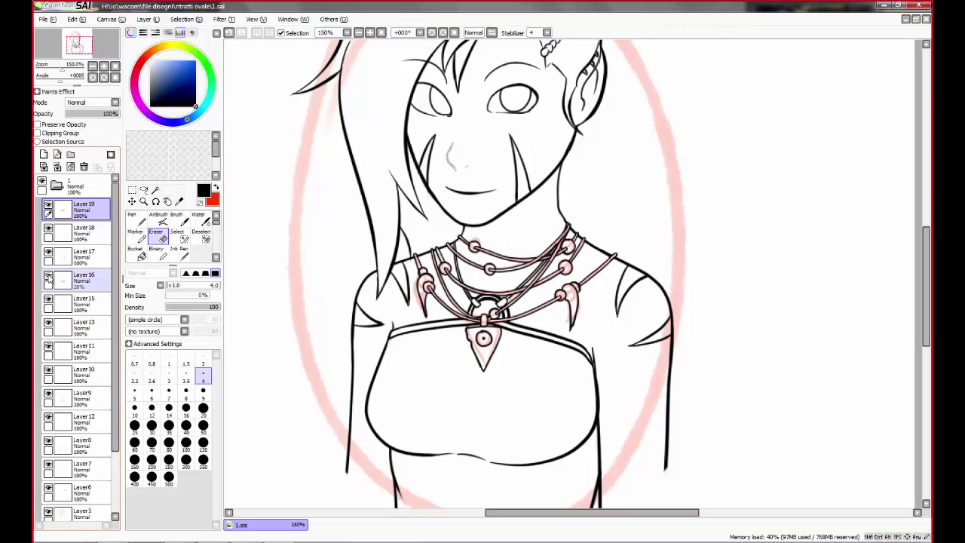
pyautogui.moveTo(68, 113); pyautogui.dragTo(85, 114)
pyautogui.moveTo(83, 278); pyautogui.dragTo(79, 513)
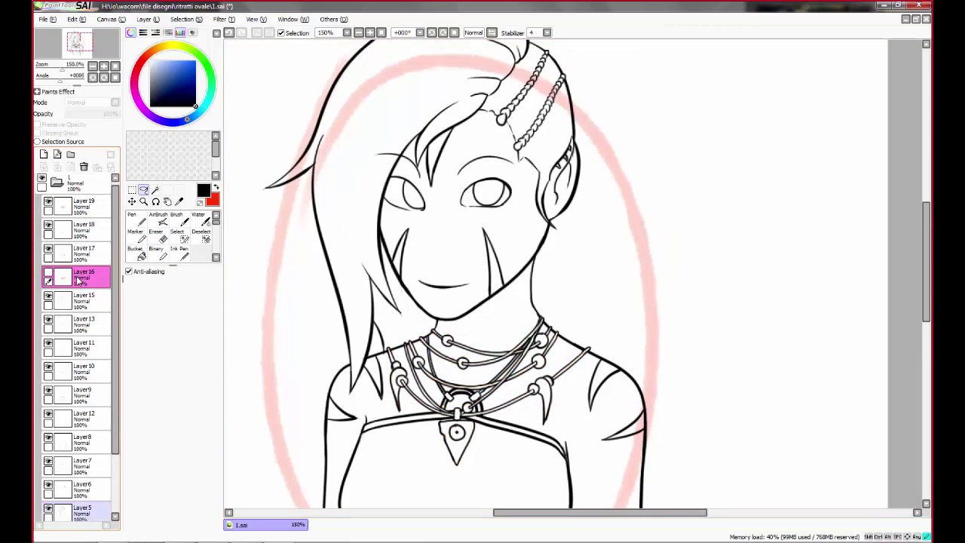
pyautogui.click(83, 301)
pyautogui.click(44, 154)
pyautogui.click(44, 154)
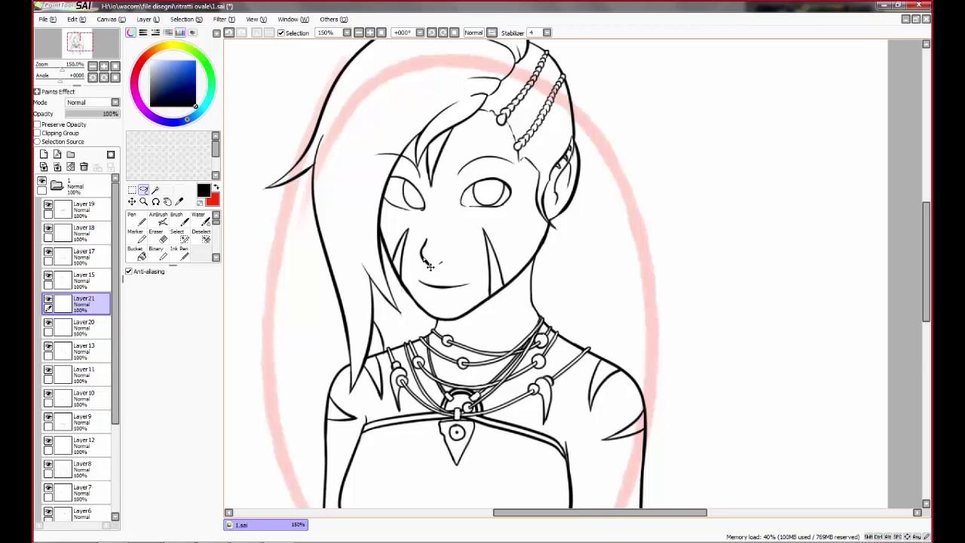
# - On Layer9, try a stroke along the chest's right contour on a rotated canvas, then undo it
pyautogui.click(82, 420)
pyautogui.scroll(2, 453, 264)
pyautogui.press('n')
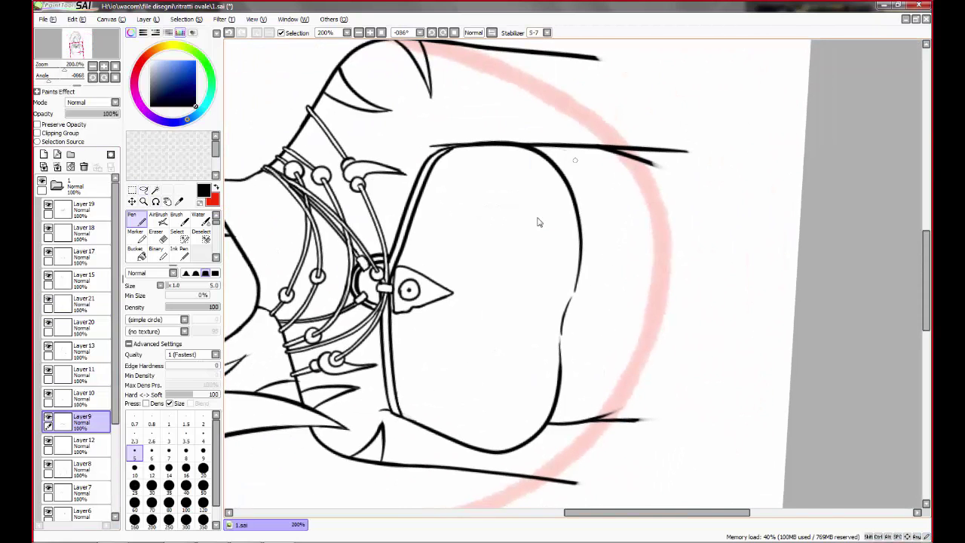
pyautogui.moveTo(580, 233); pyautogui.dragTo(568, 436)
pyautogui.hotkey('ctrl', 'z')
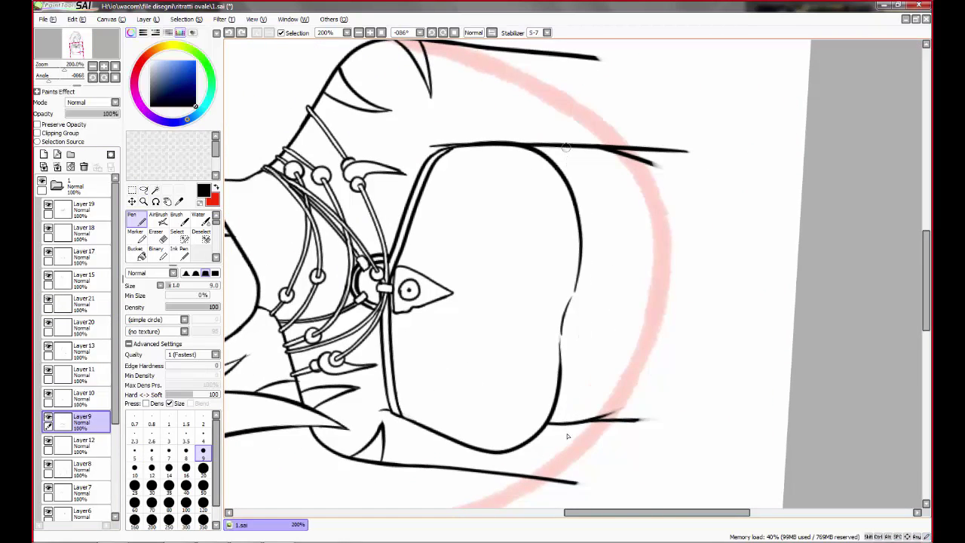
pyautogui.press('Delete')
pyautogui.scroll(1, 560, 431)
# - Erase the left part of the lower chest contour, then undo the last stroke
pyautogui.hotkey('ctrl', 'z')
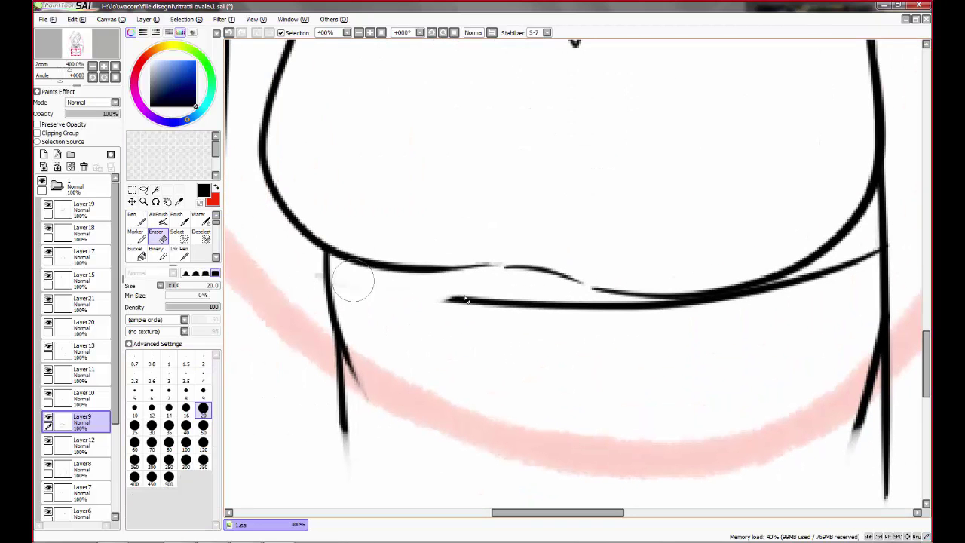
pyautogui.moveTo(326, 276); pyautogui.dragTo(458, 303)
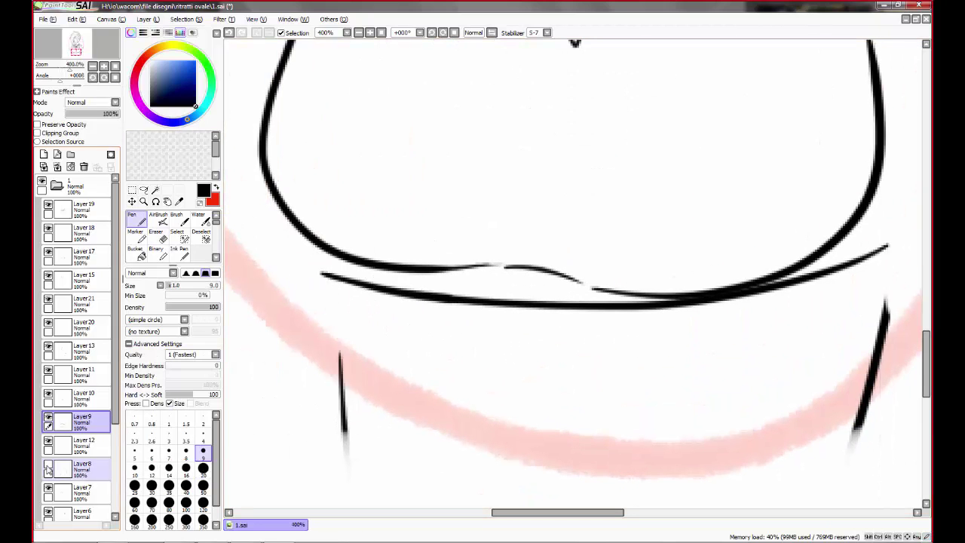
pyautogui.hotkey('ctrl', 'z')
pyautogui.scroll(-3, 324, 272)
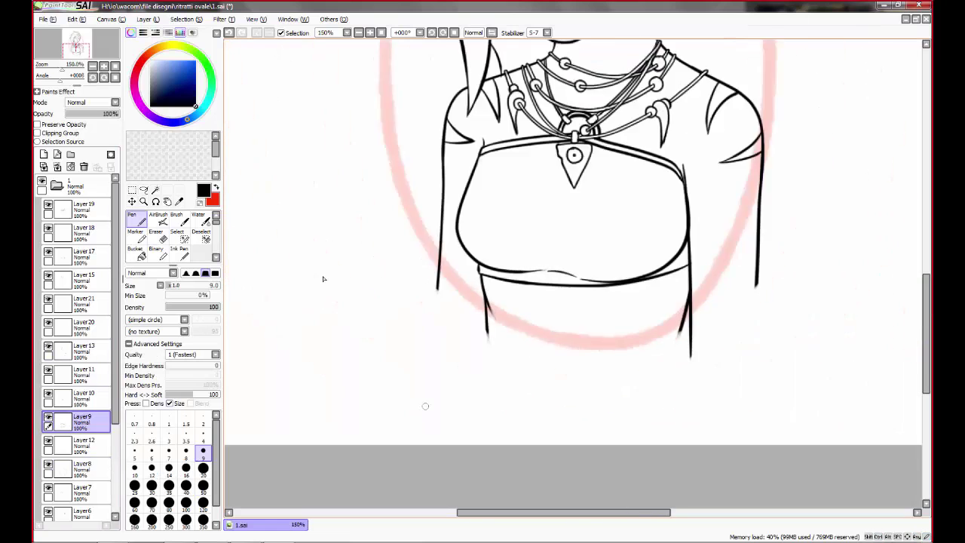
pyautogui.scroll(1, 422, 377)
pyautogui.scroll(-1, 426, 412)
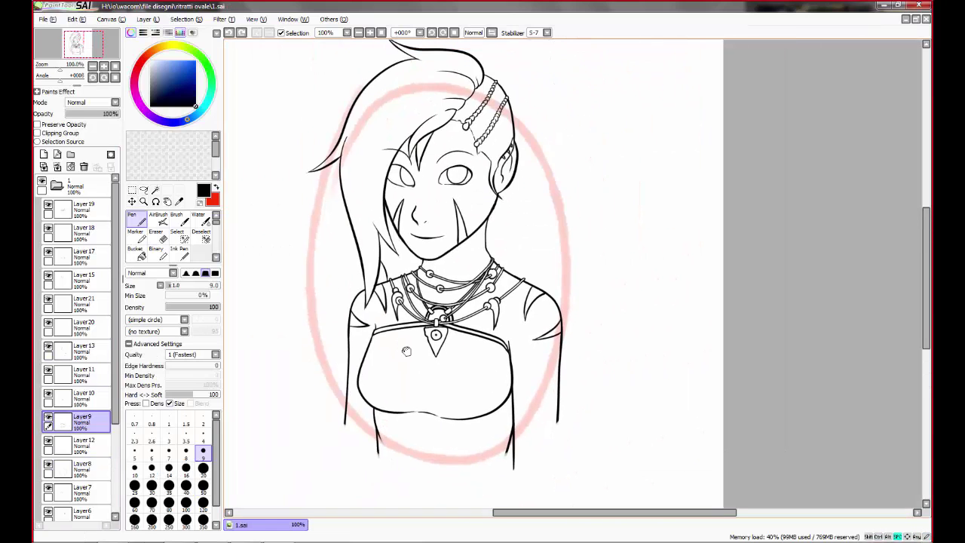
# - Select the chest and squash it slightly from the bottom with Ctrl+T
pyautogui.press('m')
pyautogui.moveTo(354, 335); pyautogui.dragTo(516, 421)
pyautogui.hotkey('ctrl', 't')
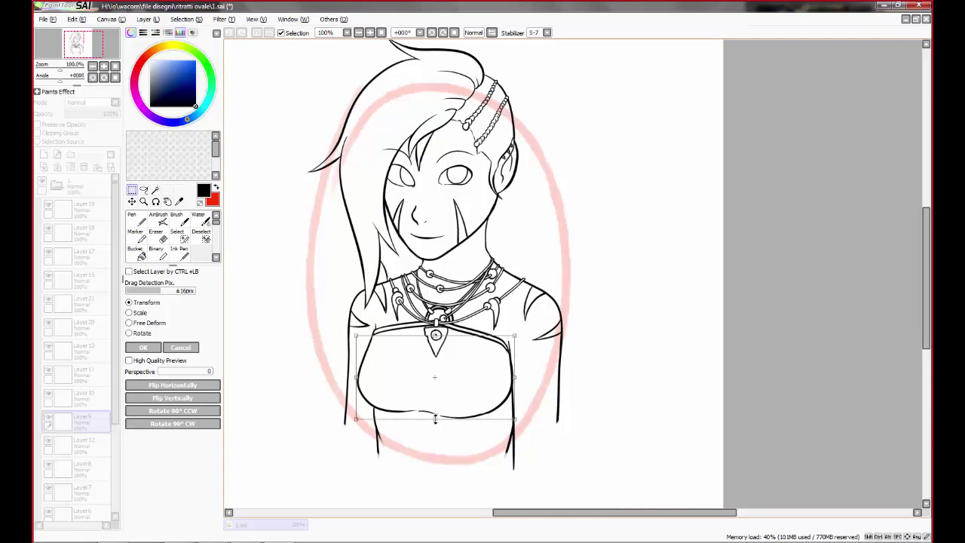
pyautogui.moveTo(435, 420); pyautogui.dragTo(436, 416)
pyautogui.press('Return')
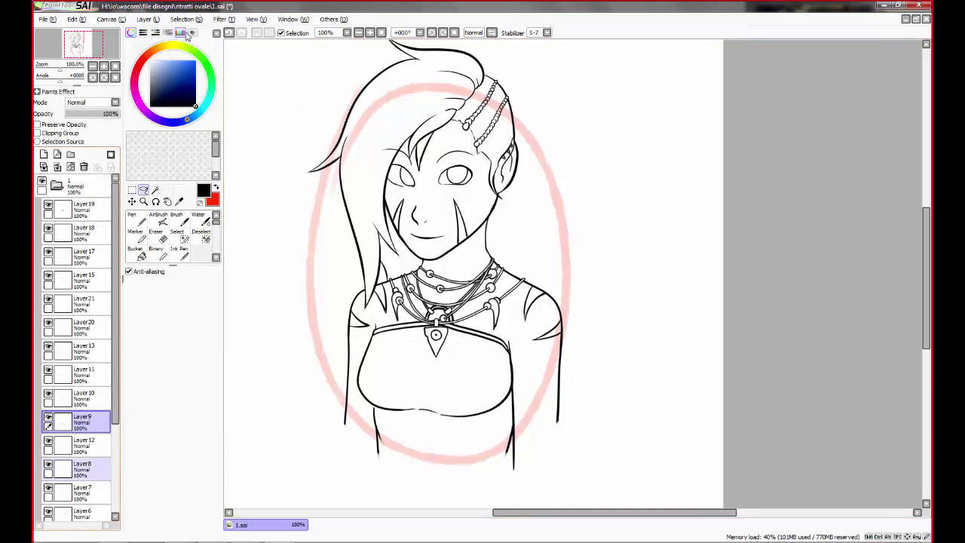
# - Erase the lower-right part of the chest's bottom line on Layer9 and add Layer22
pyautogui.click(75, 468)
pyautogui.scroll(4, 376, 315)
pyautogui.press('n')
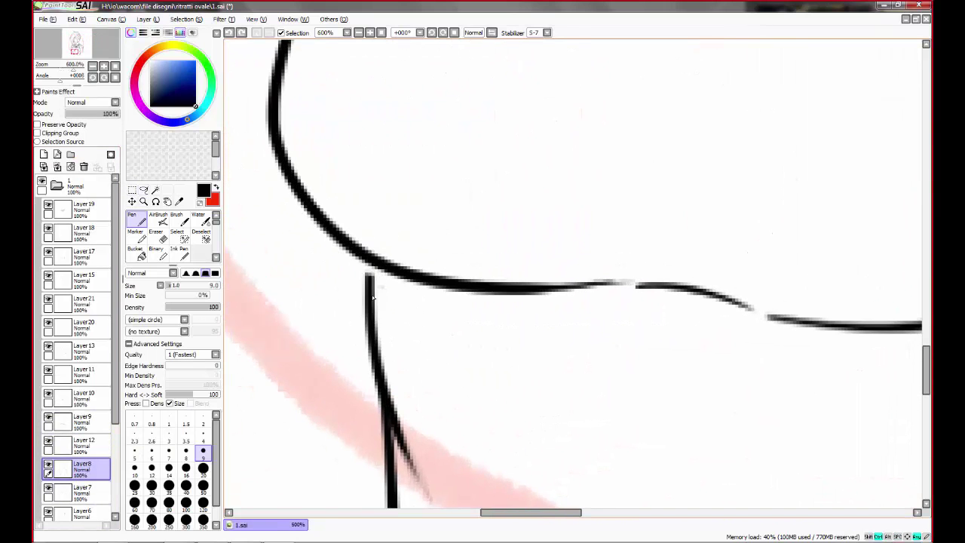
pyautogui.scroll(-2, 377, 362)
pyautogui.scroll(1, 377, 361)
pyautogui.click(76, 424)
pyautogui.press('e')
pyautogui.moveTo(543, 373); pyautogui.dragTo(452, 366)
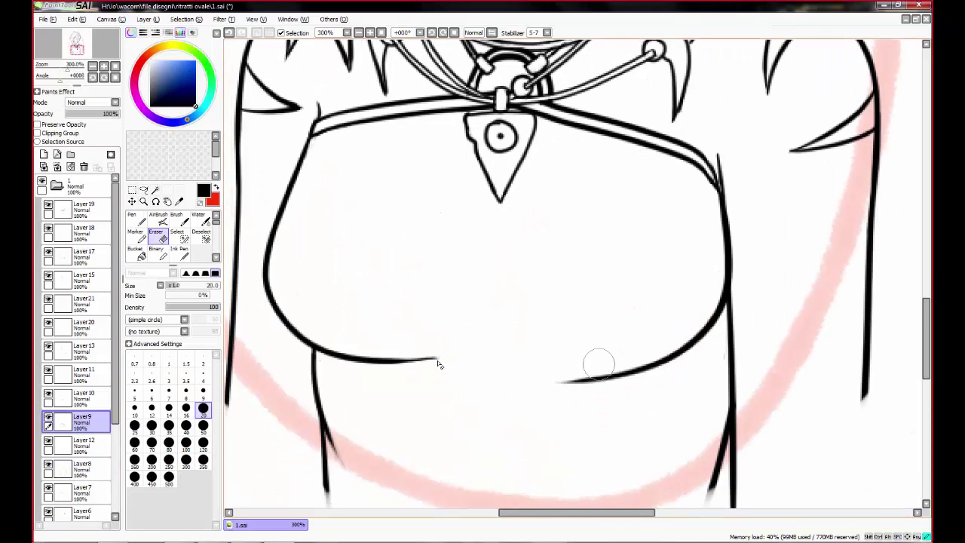
pyautogui.moveTo(715, 320); pyautogui.dragTo(573, 381)
pyautogui.press('n')
pyautogui.click(43, 154)
# - Sketch red guide circles on the chest and fade them to 32% opacity
pyautogui.press('x')
pyautogui.moveTo(534, 33); pyautogui.dragTo(533, 75)
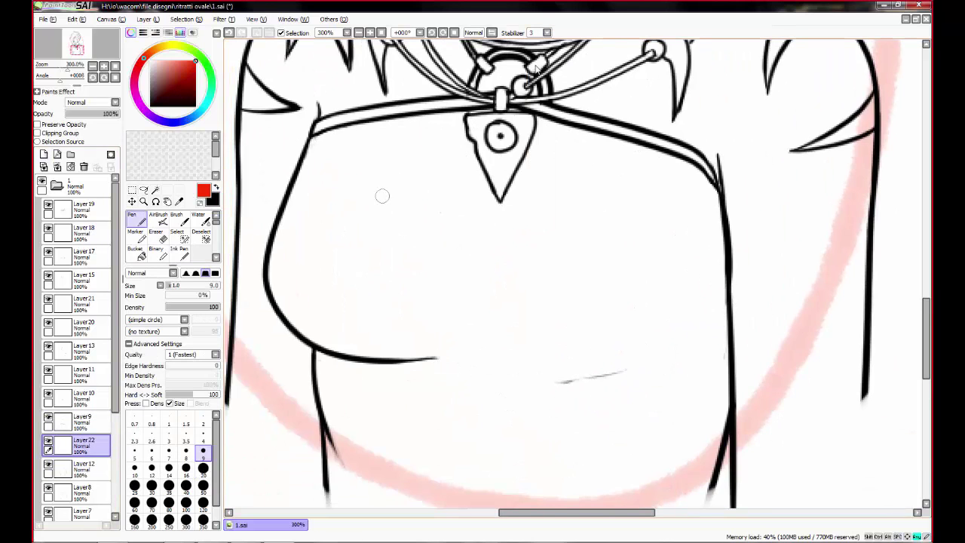
pyautogui.moveTo(354, 130); pyautogui.dragTo(362, 121)
pyautogui.moveTo(603, 147); pyautogui.dragTo(596, 154)
pyautogui.moveTo(113, 113); pyautogui.dragTo(82, 113)
# - Try drawing the lower chest line in black on Layer9, then undo the attempts
pyautogui.click(75, 424)
pyautogui.press('x')
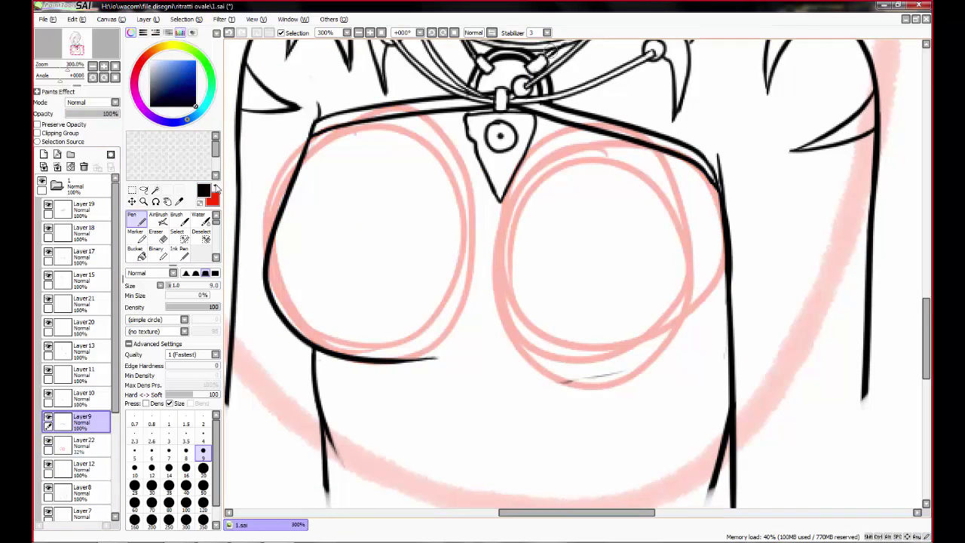
pyautogui.moveTo(533, 33); pyautogui.dragTo(539, 206)
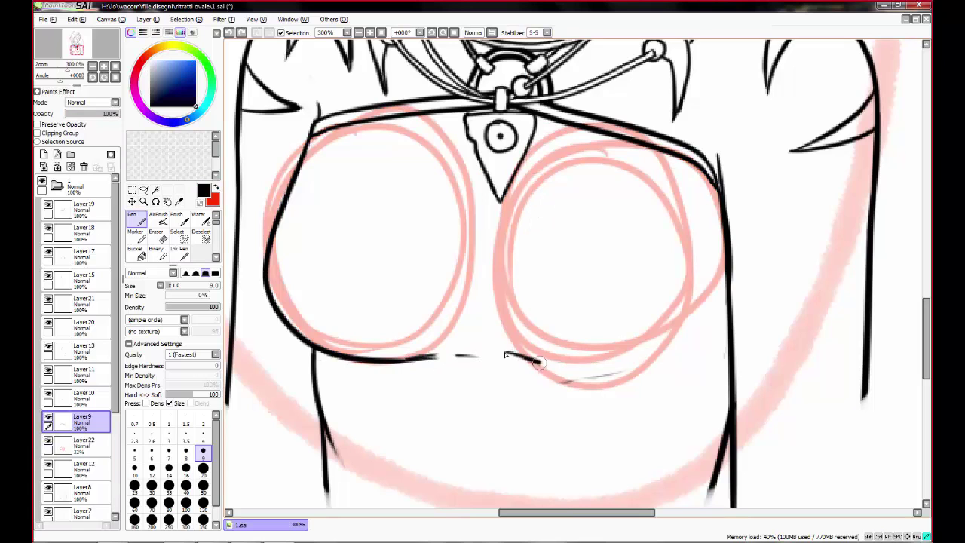
pyautogui.moveTo(539, 363); pyautogui.dragTo(724, 256)
pyautogui.hotkey('ctrl', 'z')
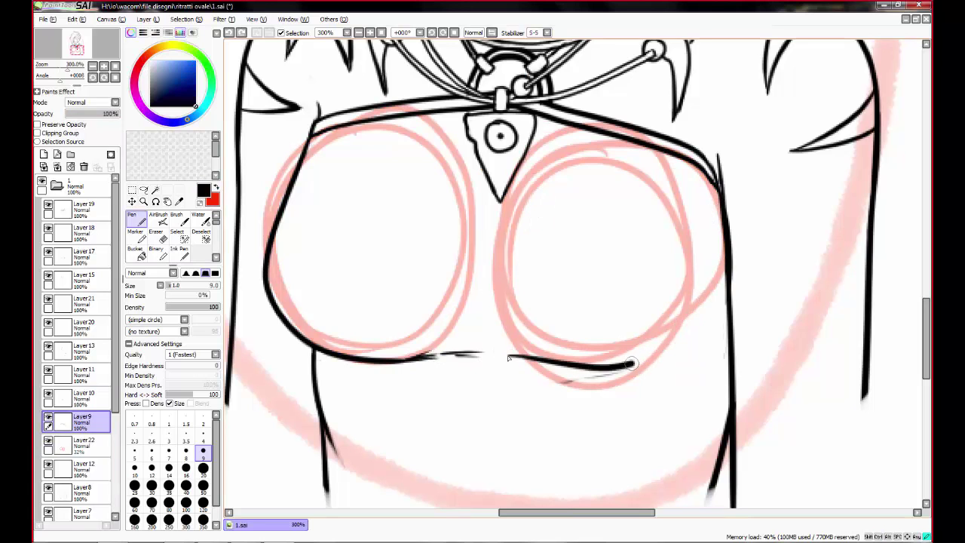
pyautogui.hotkey('ctrl', 'z')
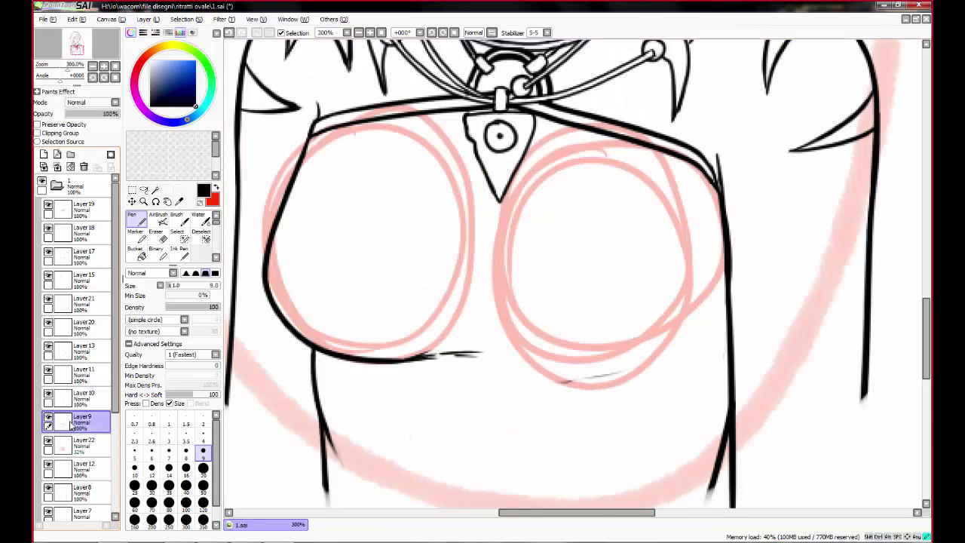
# - Add Layer23, fade Layer9 to 37%, and draw a new black right chest underside
pyautogui.click(44, 154)
pyautogui.click(75, 444)
pyautogui.moveTo(113, 114); pyautogui.dragTo(67, 113)
pyautogui.click(75, 420)
pyautogui.moveTo(702, 127); pyautogui.dragTo(503, 347)
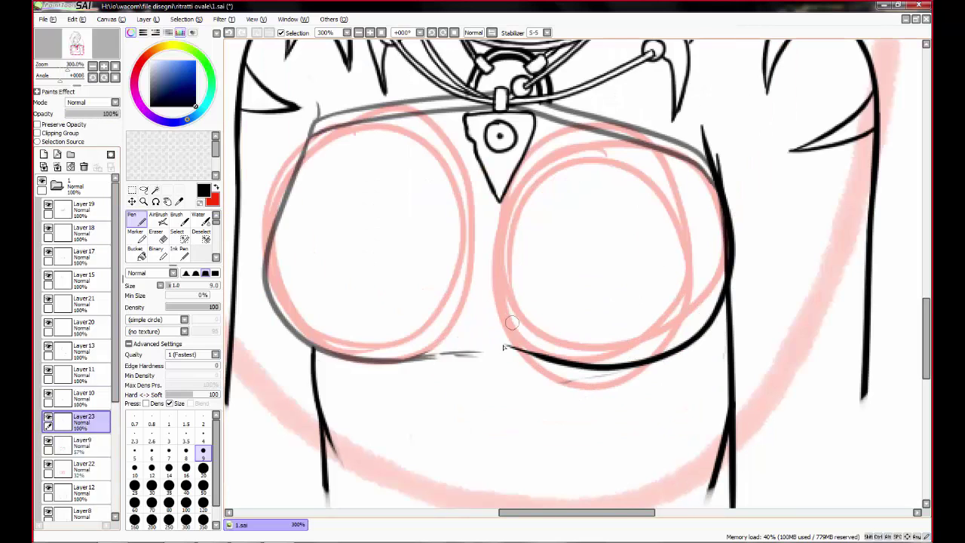
pyautogui.keyDown('ctrl'); pyautogui.keyDown('shift'); pyautogui.click(420, 354); pyautogui.keyUp('shift'); pyautogui.keyUp('ctrl')
pyautogui.scroll(1, 425, 354)
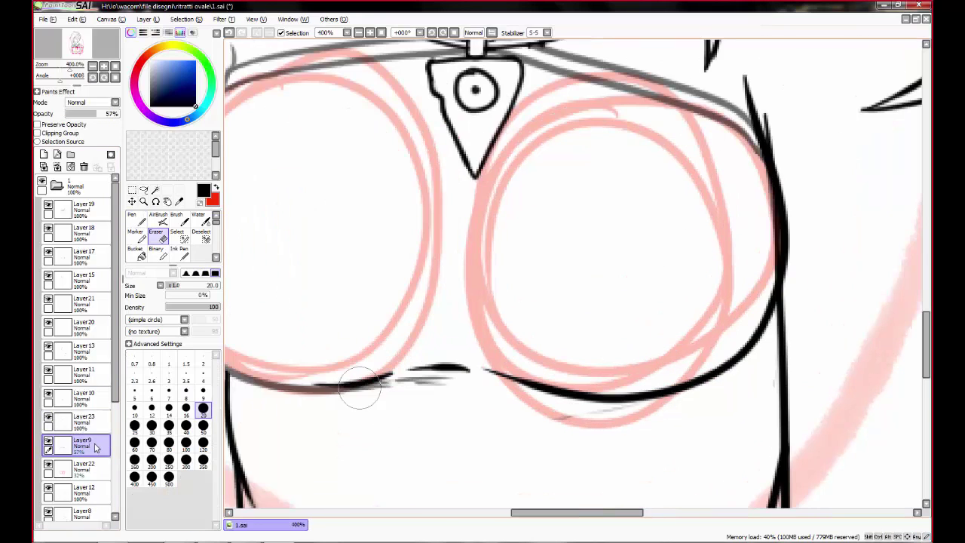
pyautogui.moveTo(430, 383); pyautogui.dragTo(630, 382)
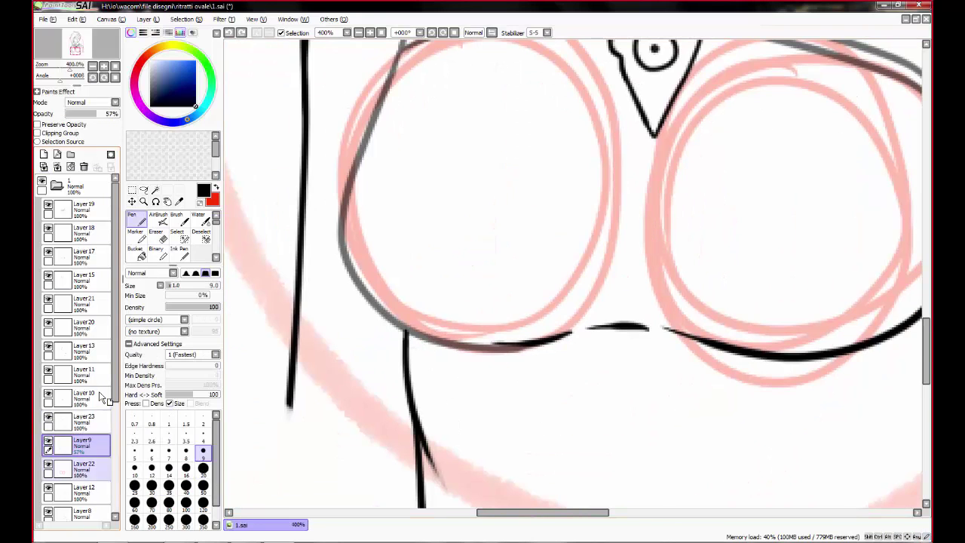
# - Compare against the guide circles, draw the lower arc on Layer23, and merge it into Layer9
pyautogui.click(93, 476)
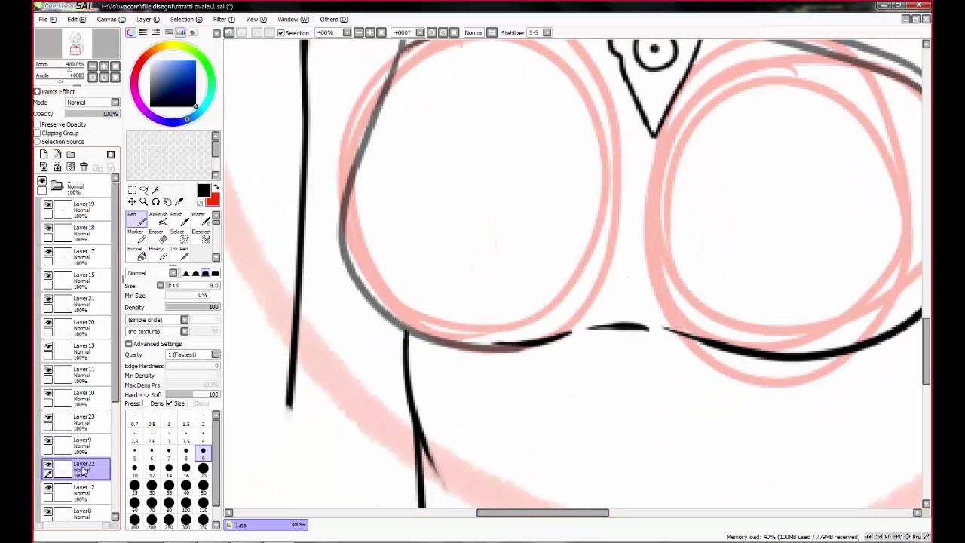
pyautogui.click(48, 467)
pyautogui.click(48, 467)
pyautogui.click(86, 452)
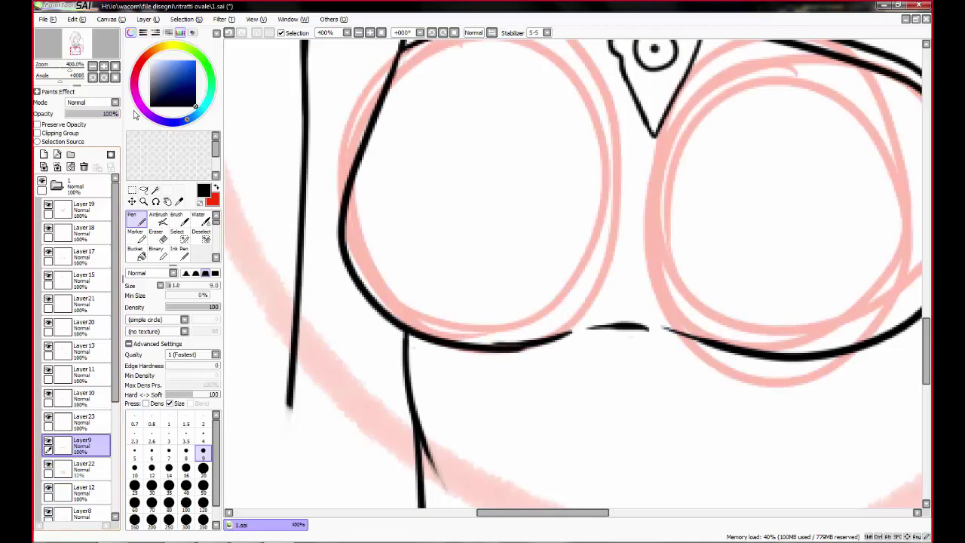
pyautogui.click(83, 422)
pyautogui.moveTo(482, 343); pyautogui.dragTo(572, 337)
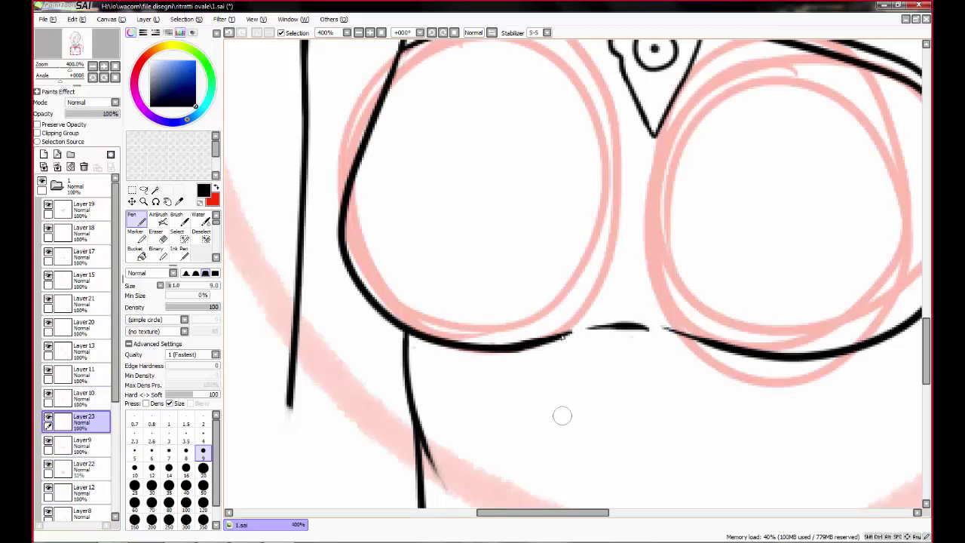
pyautogui.click(43, 166)
# - Delete the pink guide-circle Layer22 and erase the arc's end past the vertical line
pyautogui.scroll(-2, 545, 399)
pyautogui.scroll(2, 527, 299)
pyautogui.press('e')
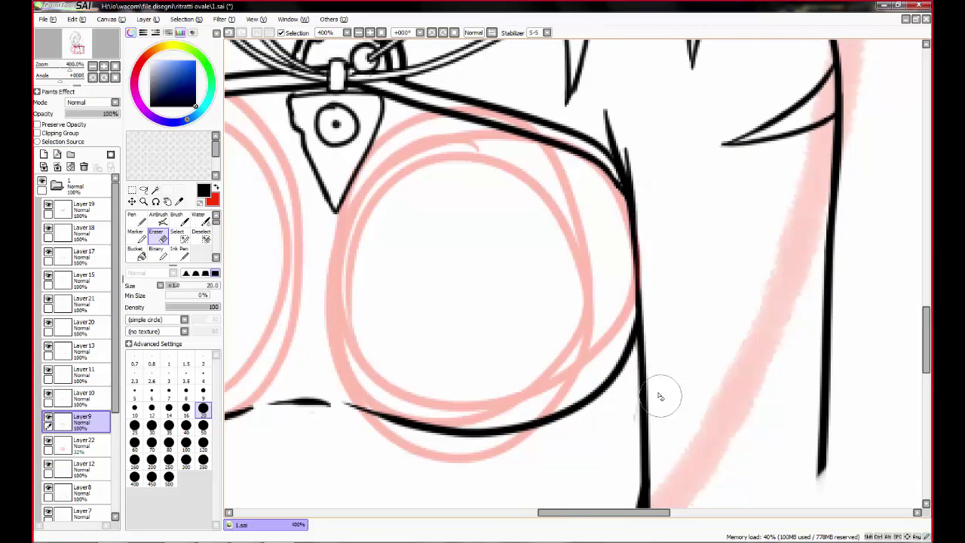
pyautogui.scroll(-3, 659, 397)
pyautogui.click(84, 167)
pyautogui.scroll(3, 510, 351)
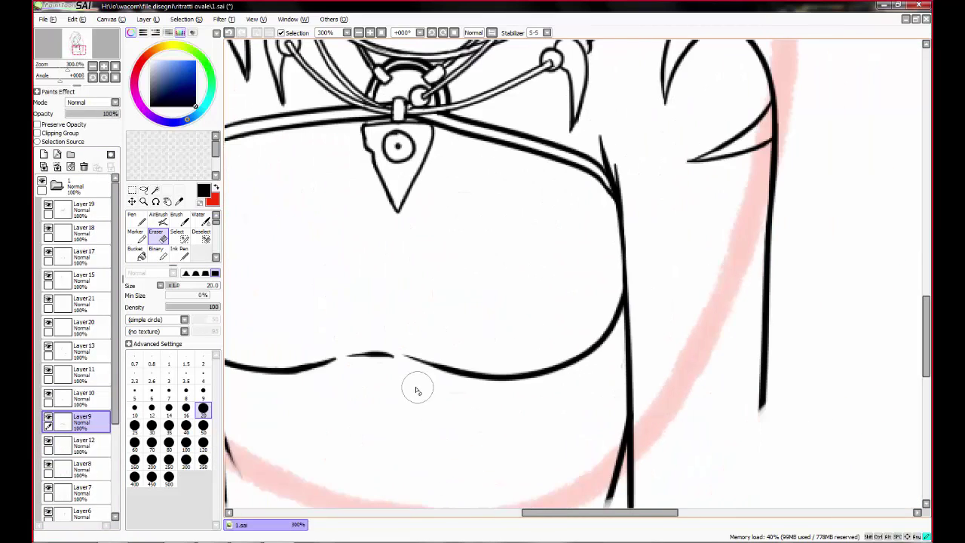
pyautogui.click(625, 337)
pyautogui.press('n')
pyautogui.scroll(1, 635, 274)
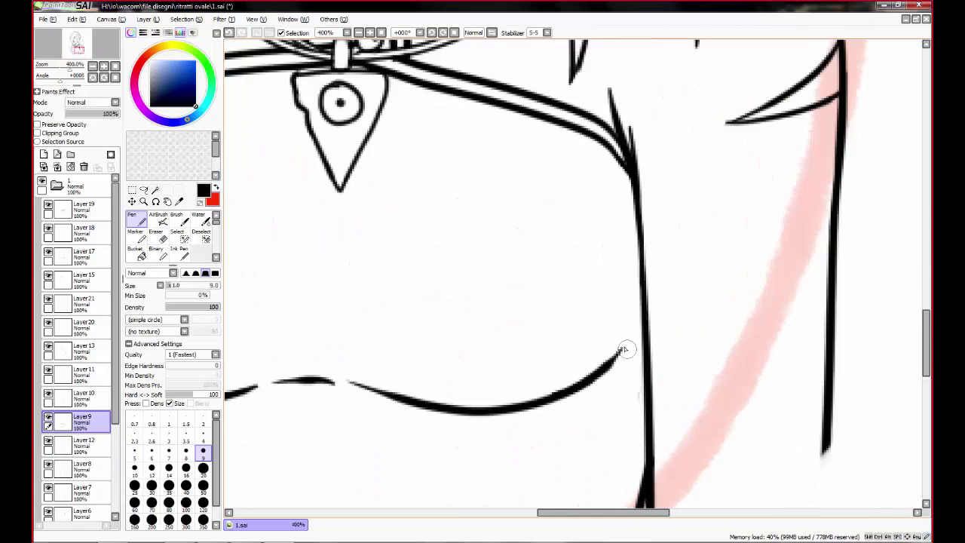
pyautogui.scroll(-2, 625, 347)
pyautogui.scroll(2, 577, 389)
pyautogui.moveTo(577, 390); pyautogui.dragTo(409, 339)
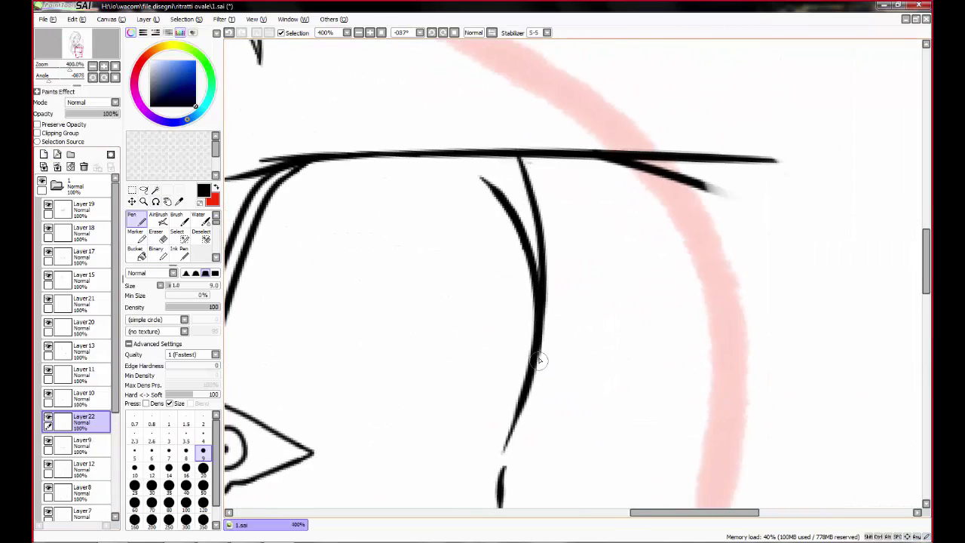
# - Reset the canvas rotation and pan out to view the whole figure with the eraser ready
pyautogui.press('Home')
pyautogui.press('e')
pyautogui.scroll(-2, 544, 289)
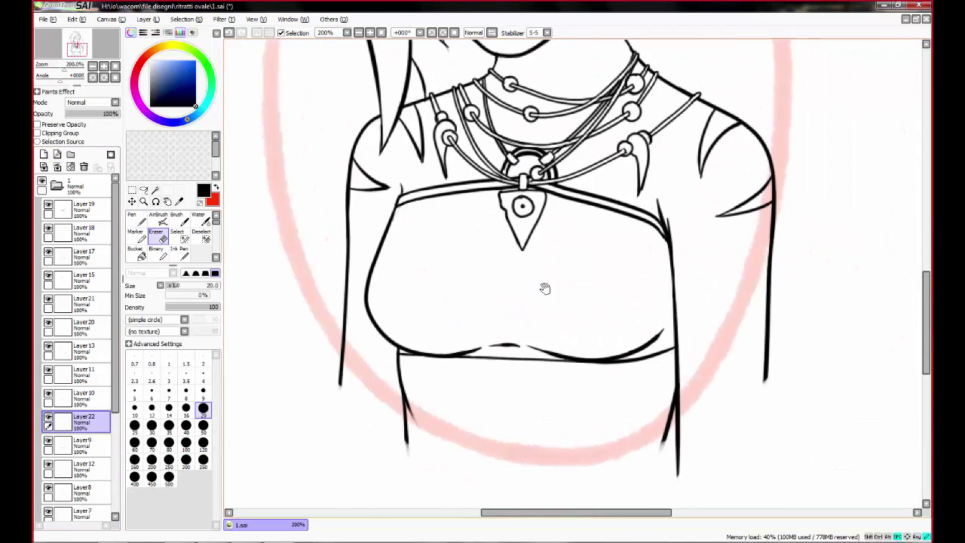
pyautogui.moveTo(544, 289); pyautogui.dragTo(514, 354)
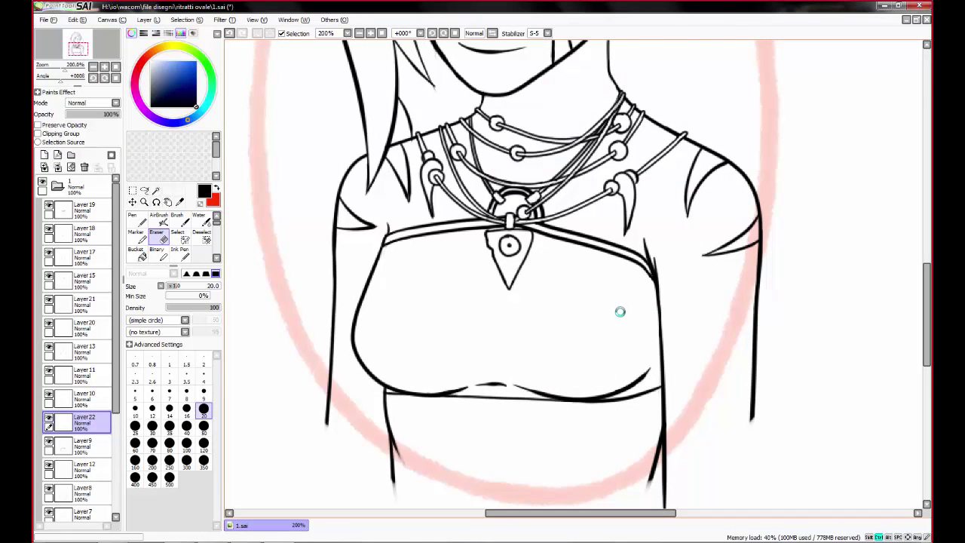
pyautogui.scroll(-2, 619, 311)
pyautogui.scroll(1, 633, 226)
pyautogui.moveTo(629, 238); pyautogui.dragTo(616, 238)
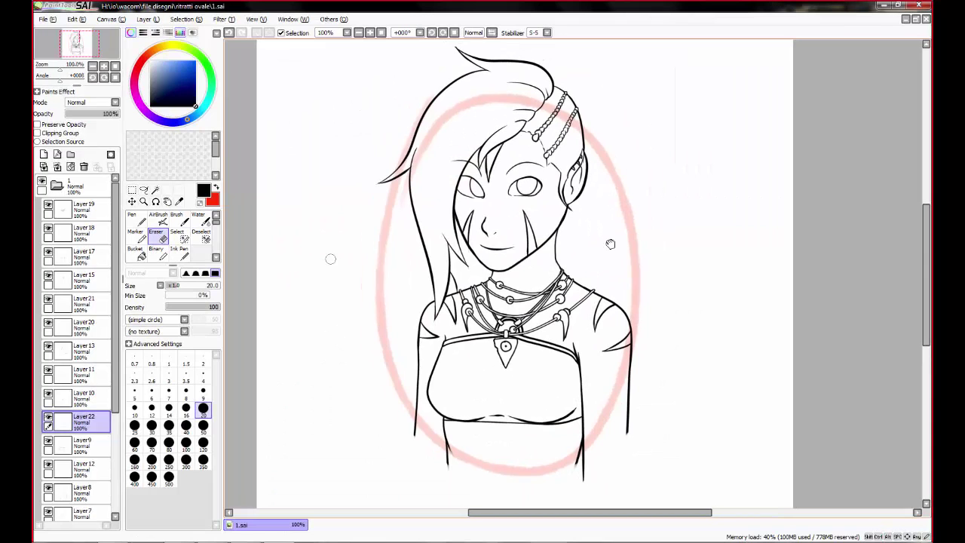
pyautogui.scroll(-3, 76, 339)
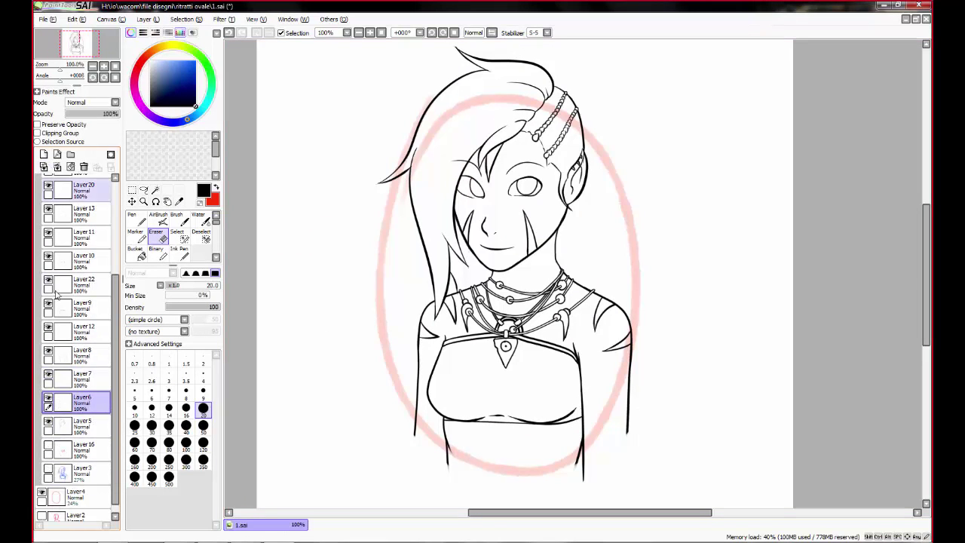
# - Select Layer7 and tidy the face lines, switching between pen and eraser
pyautogui.click(78, 379)
pyautogui.scroll(3, 489, 226)
pyautogui.scroll(1, 490, 218)
pyautogui.press('n')
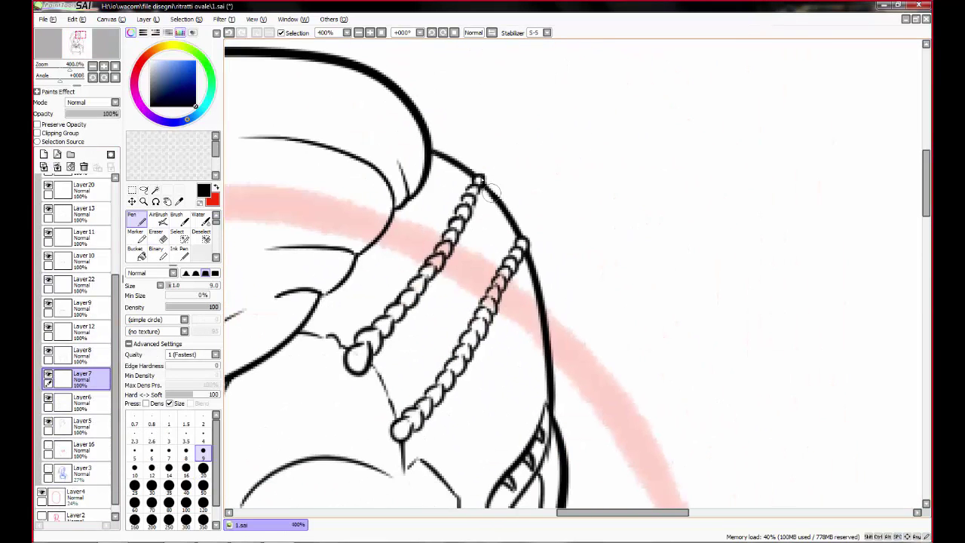
pyautogui.scroll(-1, 453, 216)
pyautogui.press('e')
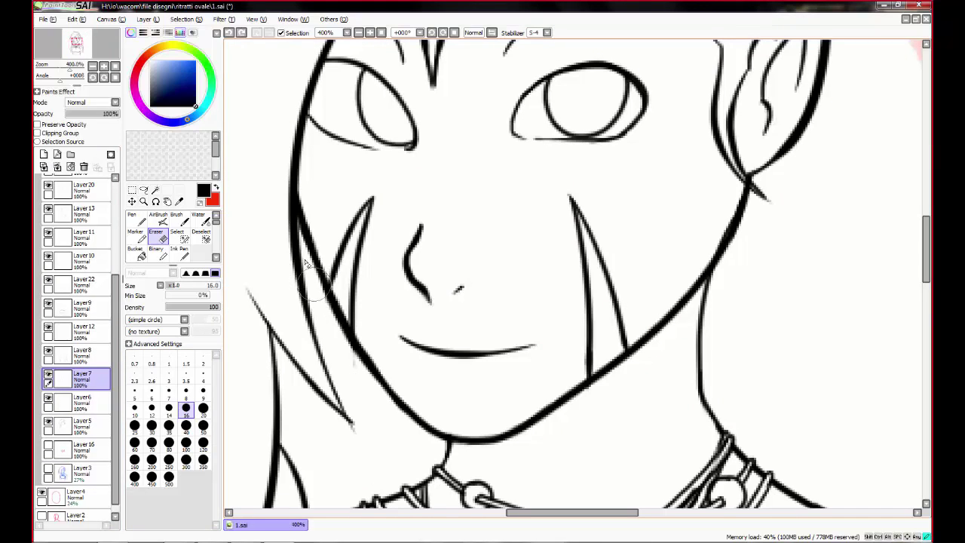
pyautogui.press('n')
pyautogui.press('e')
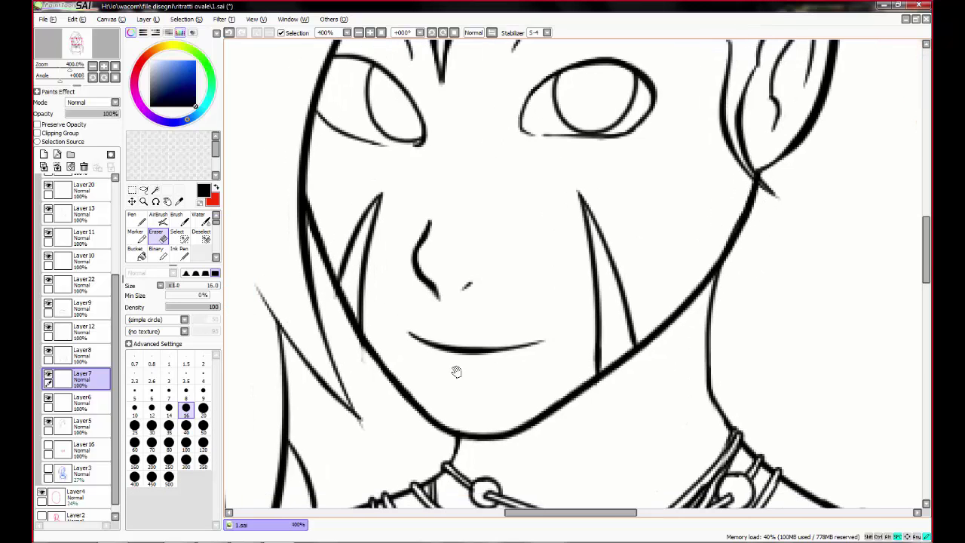
pyautogui.moveTo(454, 370); pyautogui.dragTo(489, 356)
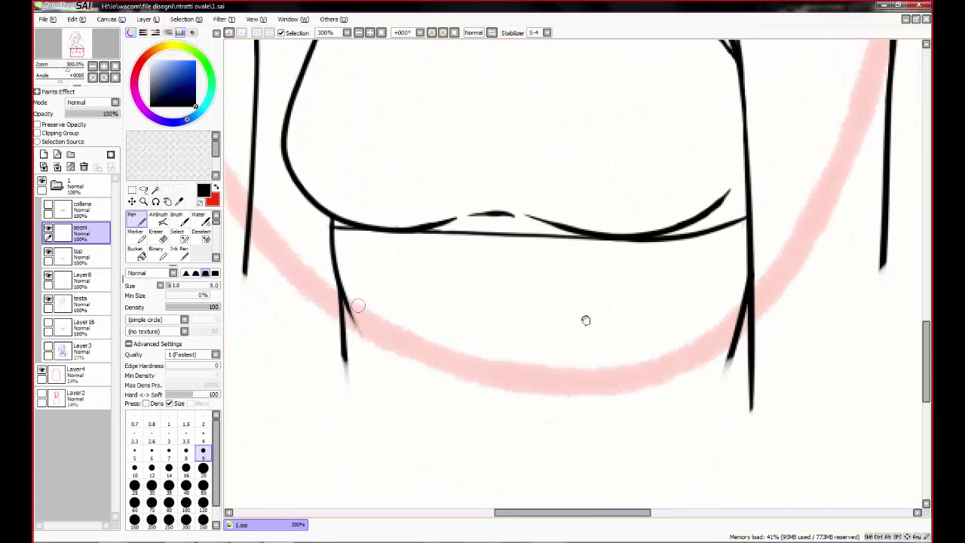
# - Draw the left and right underside curves of the chest
pyautogui.moveTo(339, 273); pyautogui.dragTo(419, 316)
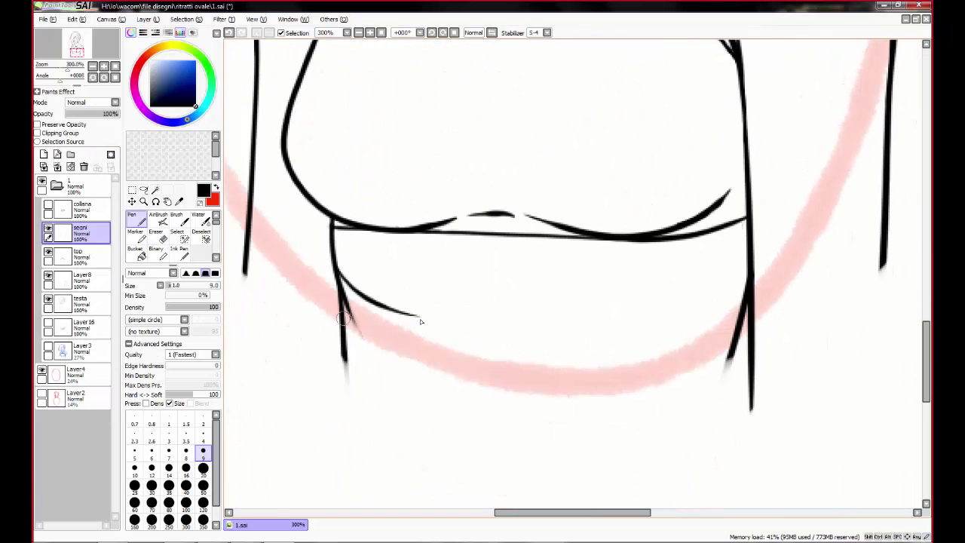
pyautogui.moveTo(746, 285); pyautogui.dragTo(606, 326)
pyautogui.moveTo(742, 344)
pyautogui.mouseDown()
pyautogui.moveTo(613, 332)
pyautogui.moveTo(746, 342)
pyautogui.mouseUp()
pyautogui.hotkey('ctrl', 'z')
# - Make the collana necklace layer visible and delete the leftover Layer16 and Layer3
pyautogui.press('e')
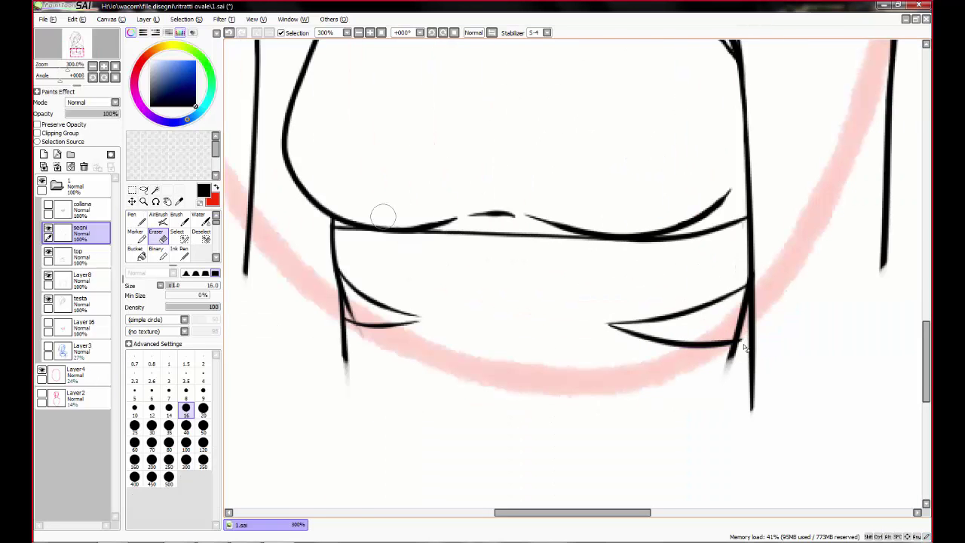
pyautogui.scroll(-1, 614, 215)
pyautogui.scroll(-1, 625, 140)
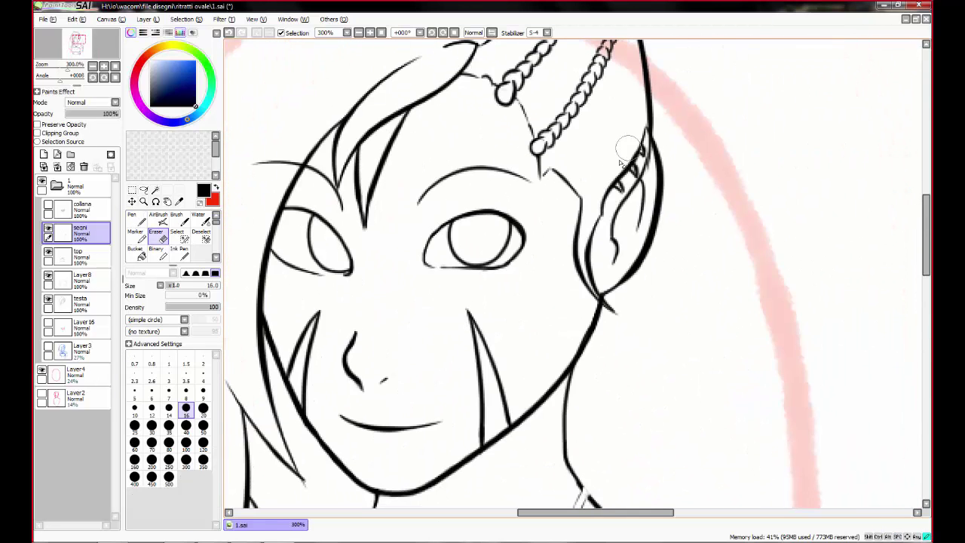
pyautogui.scroll(-1, 638, 138)
pyautogui.scroll(1, 499, 214)
pyautogui.click(47, 203)
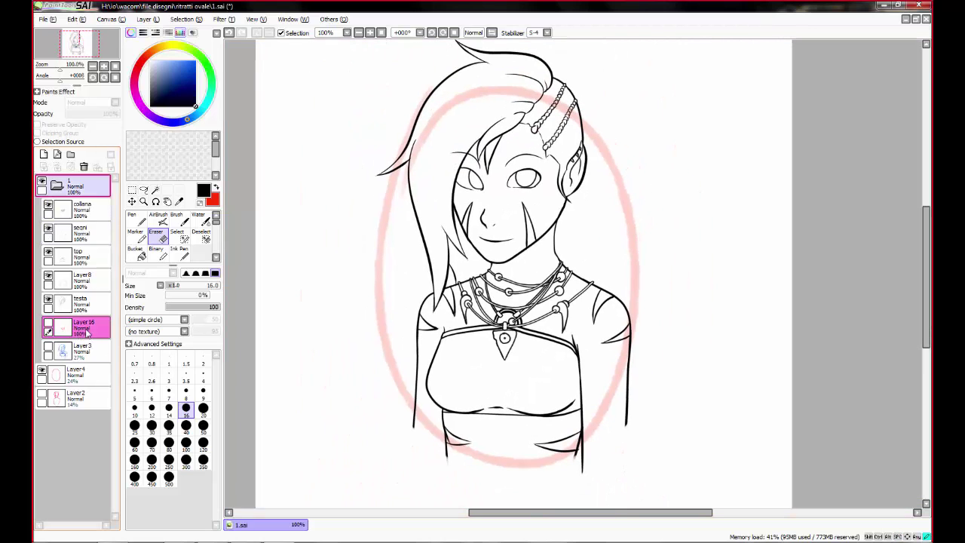
pyautogui.click(84, 167)
pyautogui.click(84, 167)
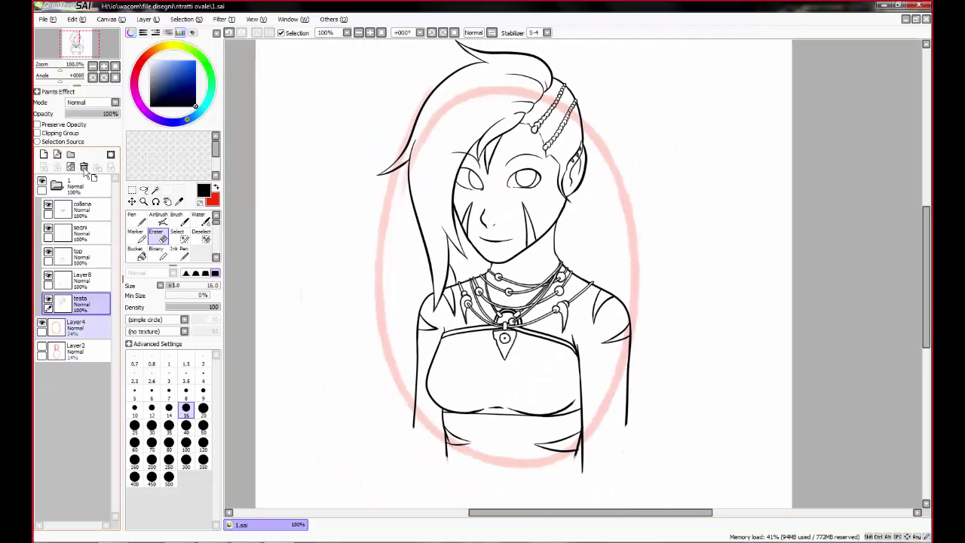
pyautogui.hotkey('ctrl', 't')
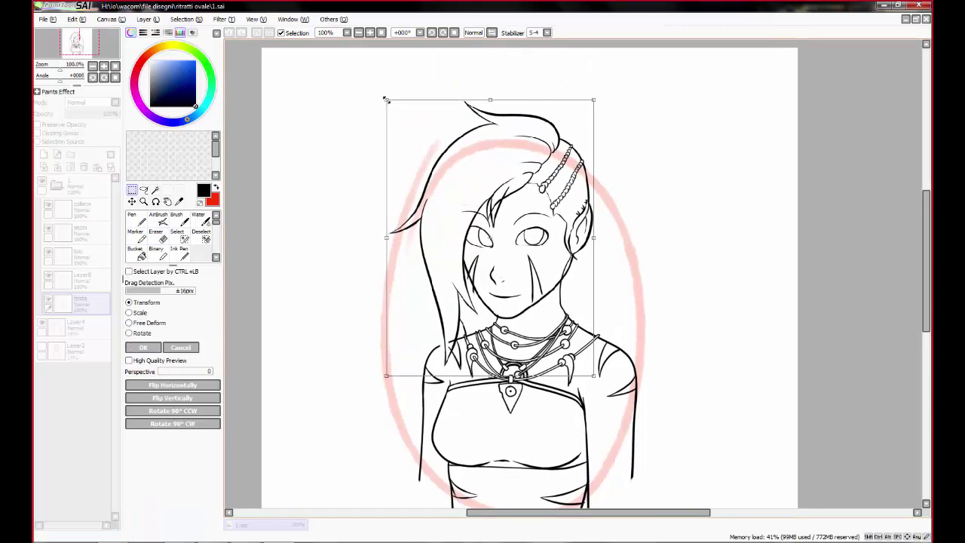
# - Move segni below top, merge it into Layer8, and rename that layer 'corpo'
pyautogui.press('Escape')
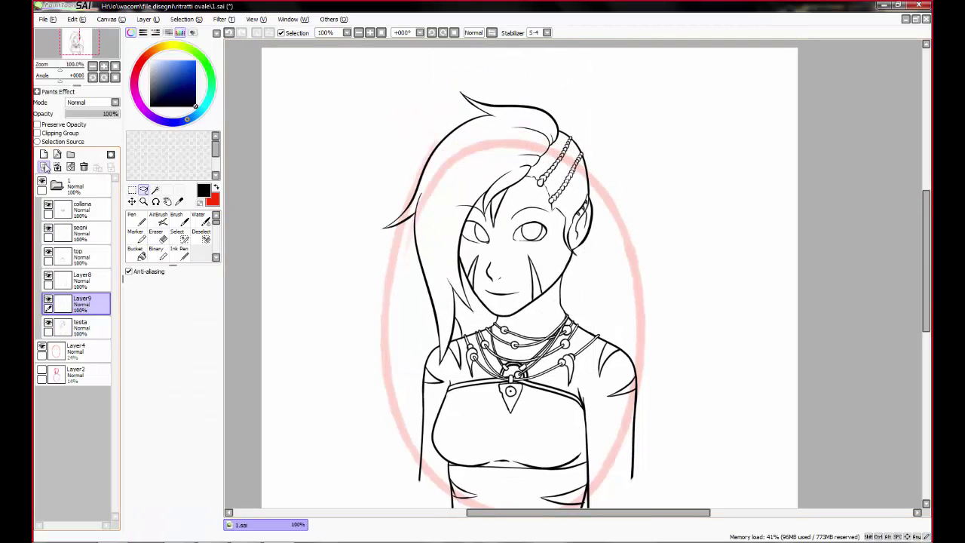
pyautogui.moveTo(75, 232); pyautogui.dragTo(75, 256)
pyautogui.click(43, 167)
pyautogui.doubleClick(79, 256)
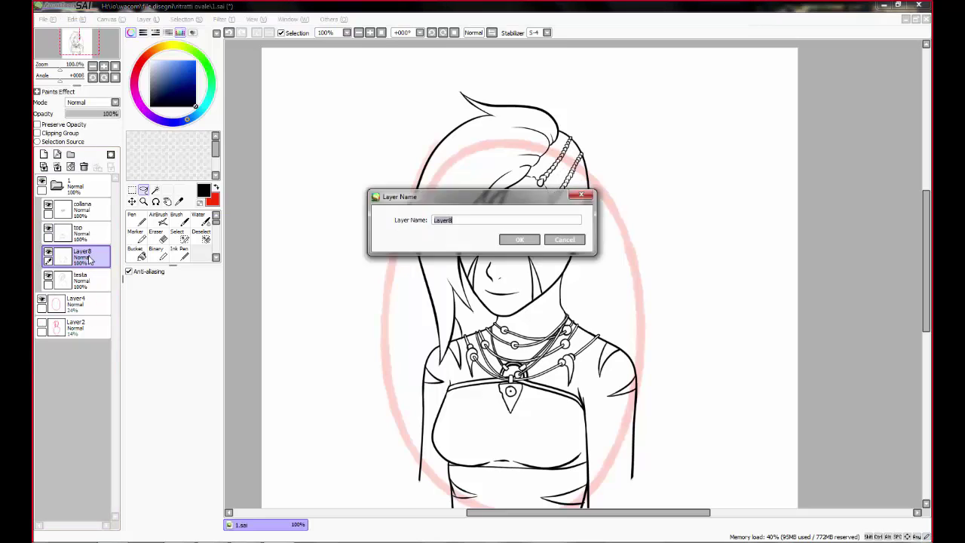
pyautogui.write('corpo')
pyautogui.press('Return')
pyautogui.click(79, 279)
# - Leave the head at its original size and erase the shoulder line where it crosses the hair
pyautogui.hotkey('ctrl', 't')
pyautogui.moveTo(379, 90); pyautogui.dragTo(383, 97)
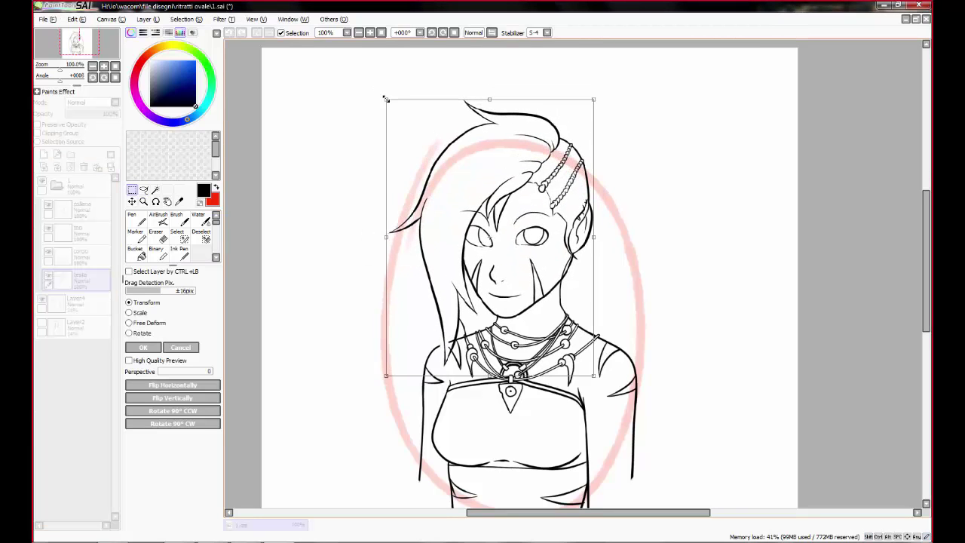
pyautogui.press('Escape')
pyautogui.moveTo(472, 391); pyautogui.dragTo(420, 370)
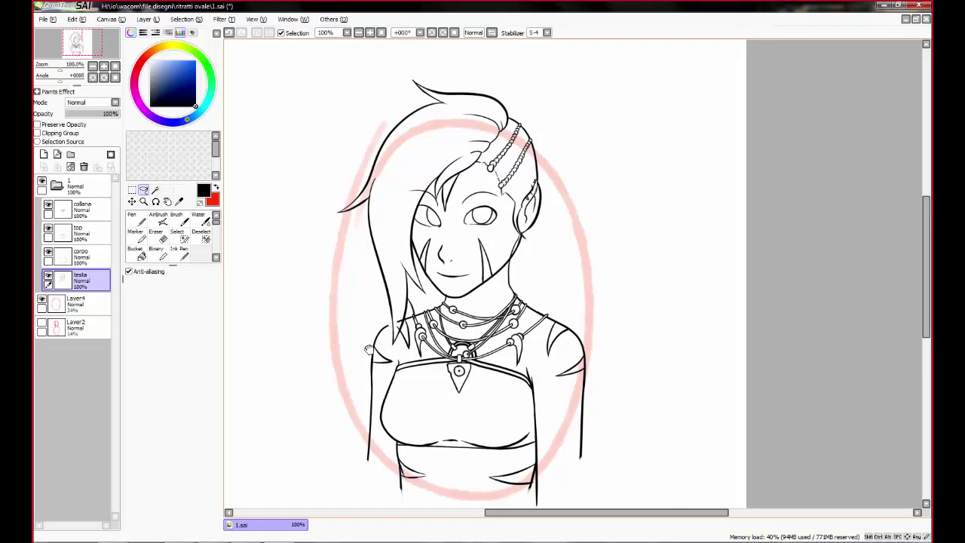
pyautogui.press('e')
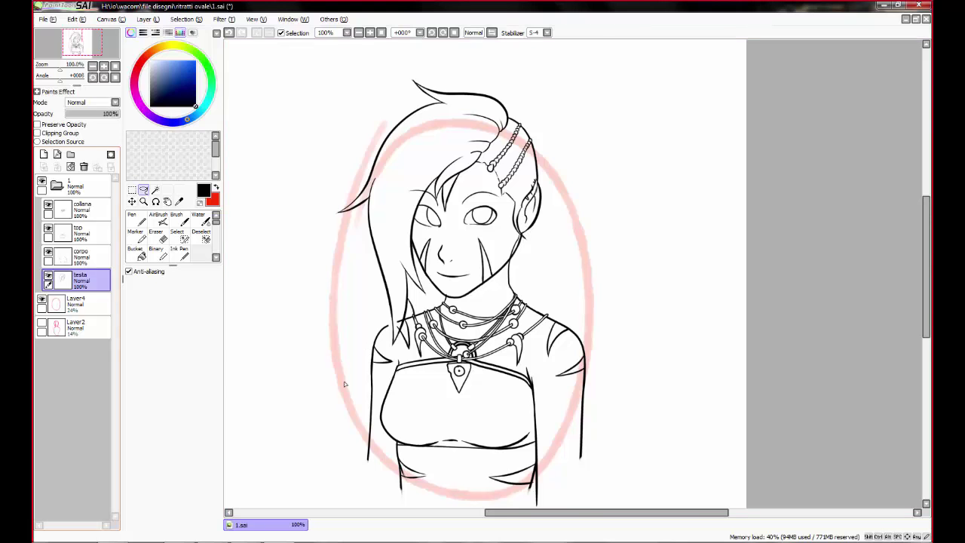
pyautogui.scroll(4, 447, 323)
pyautogui.moveTo(394, 216); pyautogui.dragTo(517, 285)
pyautogui.moveTo(422, 389); pyautogui.dragTo(455, 391)
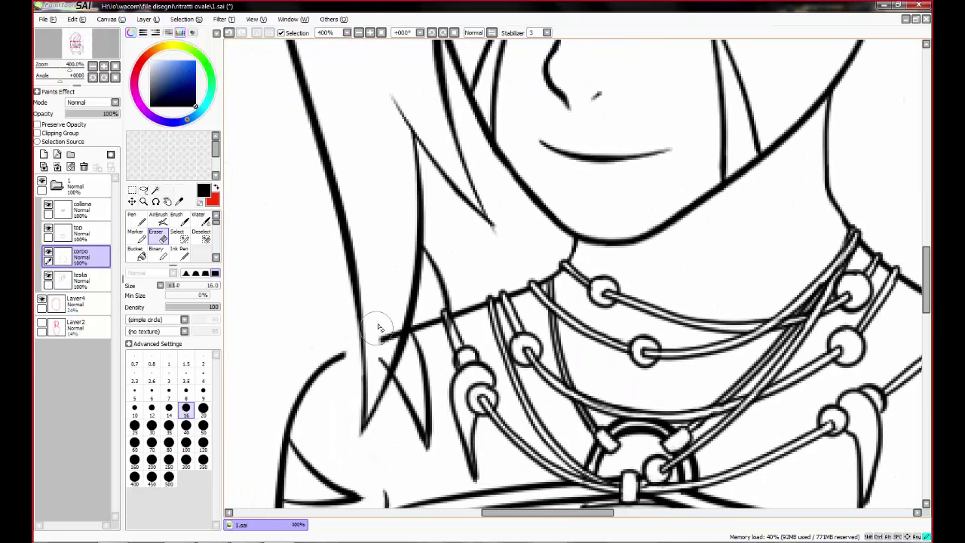
pyautogui.press('n')
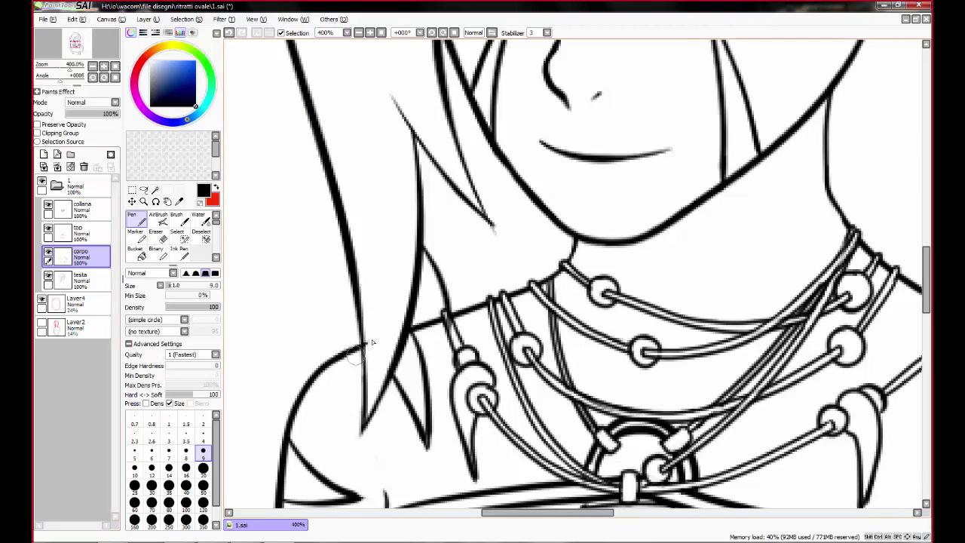
pyautogui.scroll(-2, 371, 342)
pyautogui.scroll(-2, 516, 300)
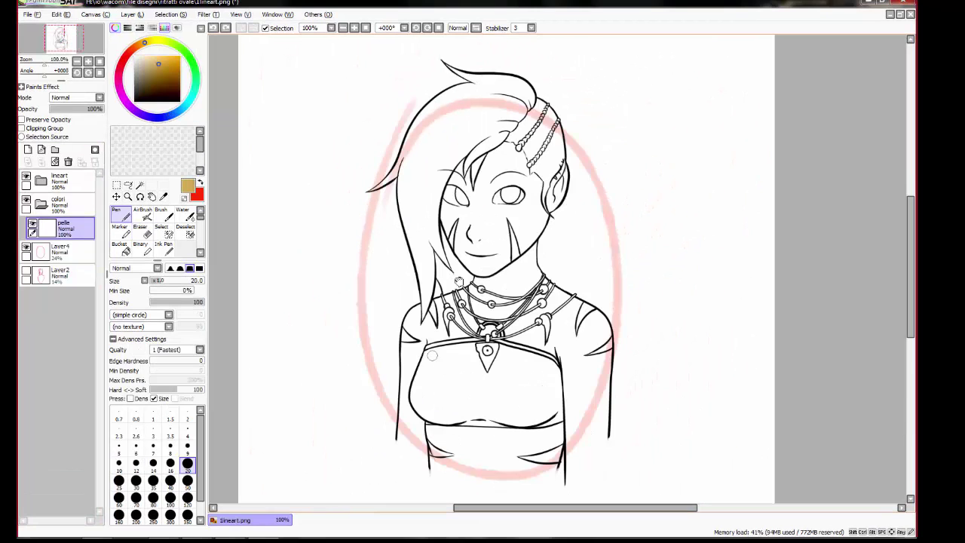